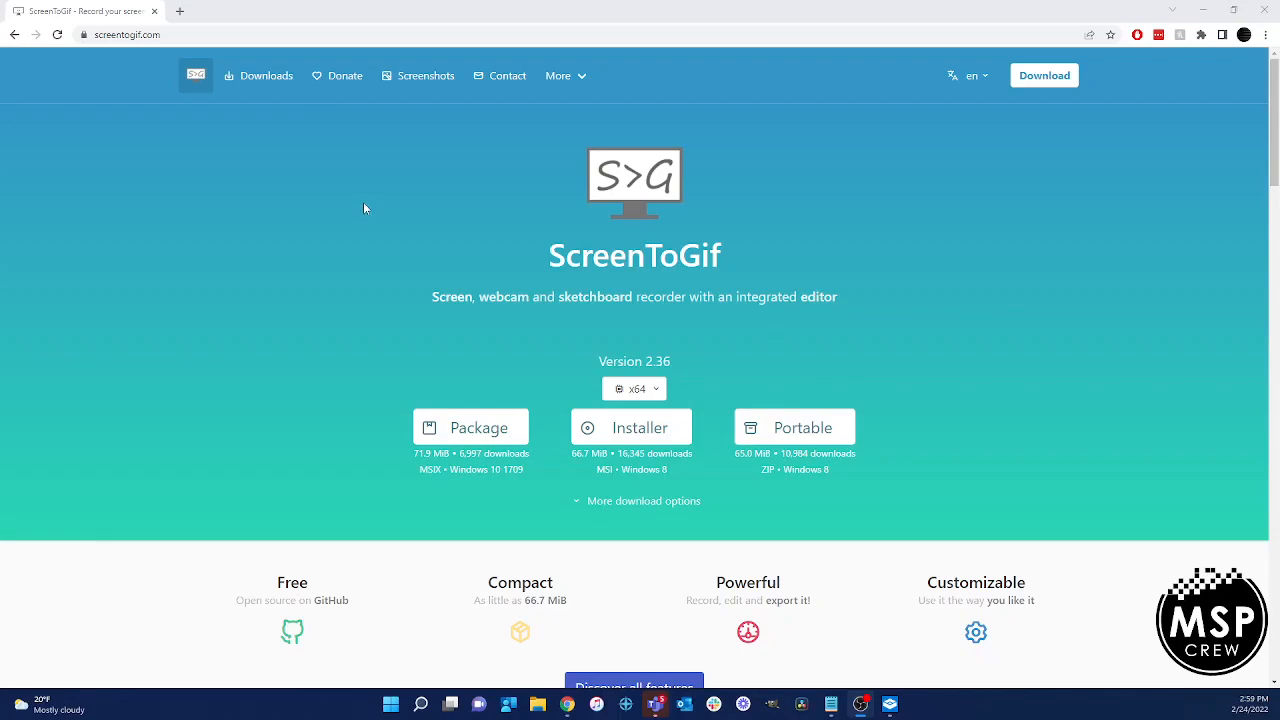
Look through the ScreenToGif home page from the download options down to the user comments and back.
scroll(419, 180, down, 8)
scroll(419, 180, down, 8)
scroll(421, 177, down, 3)
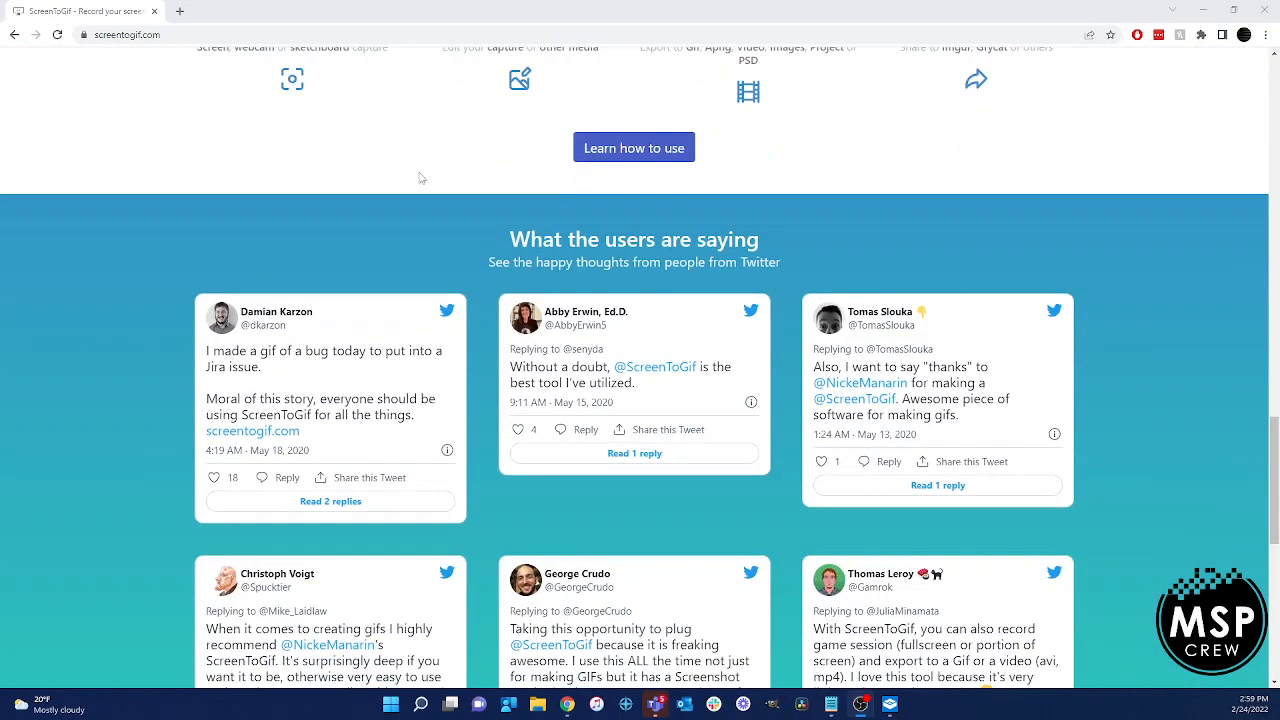
scroll(421, 177, up, 19)
scroll(421, 177, down, 20)
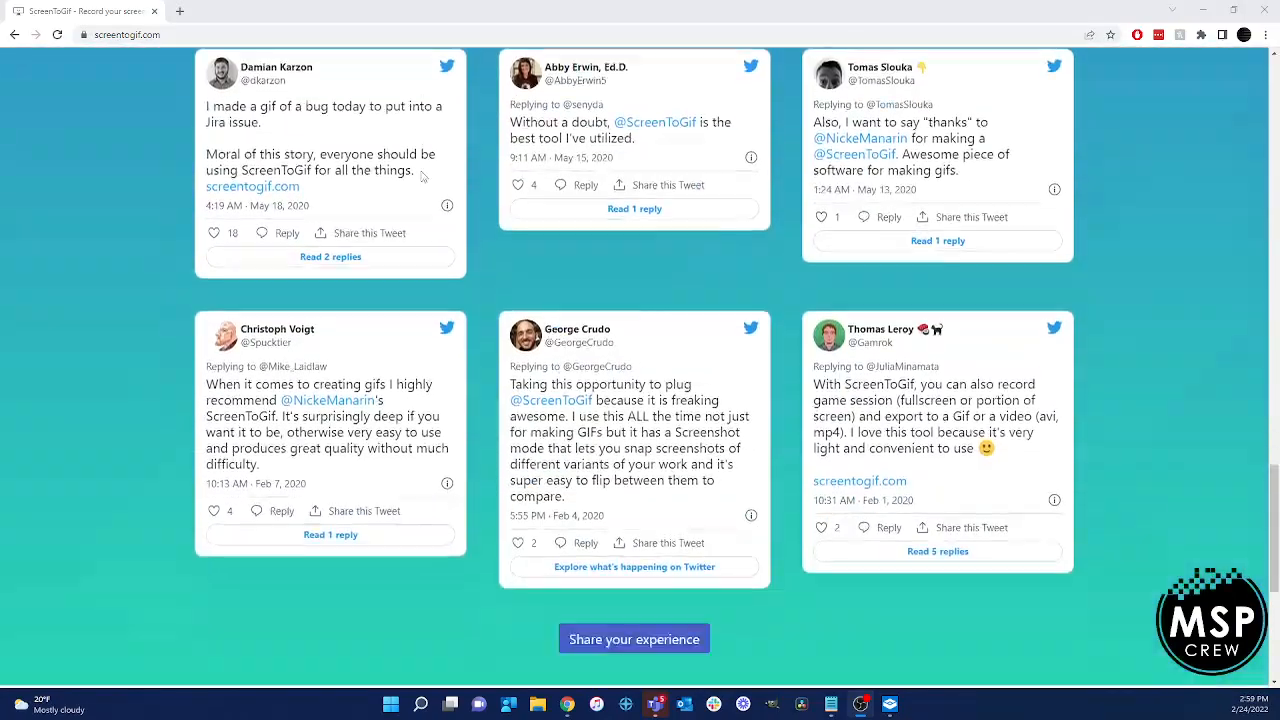
scroll(423, 171, up, 8)
scroll(423, 171, up, 12)
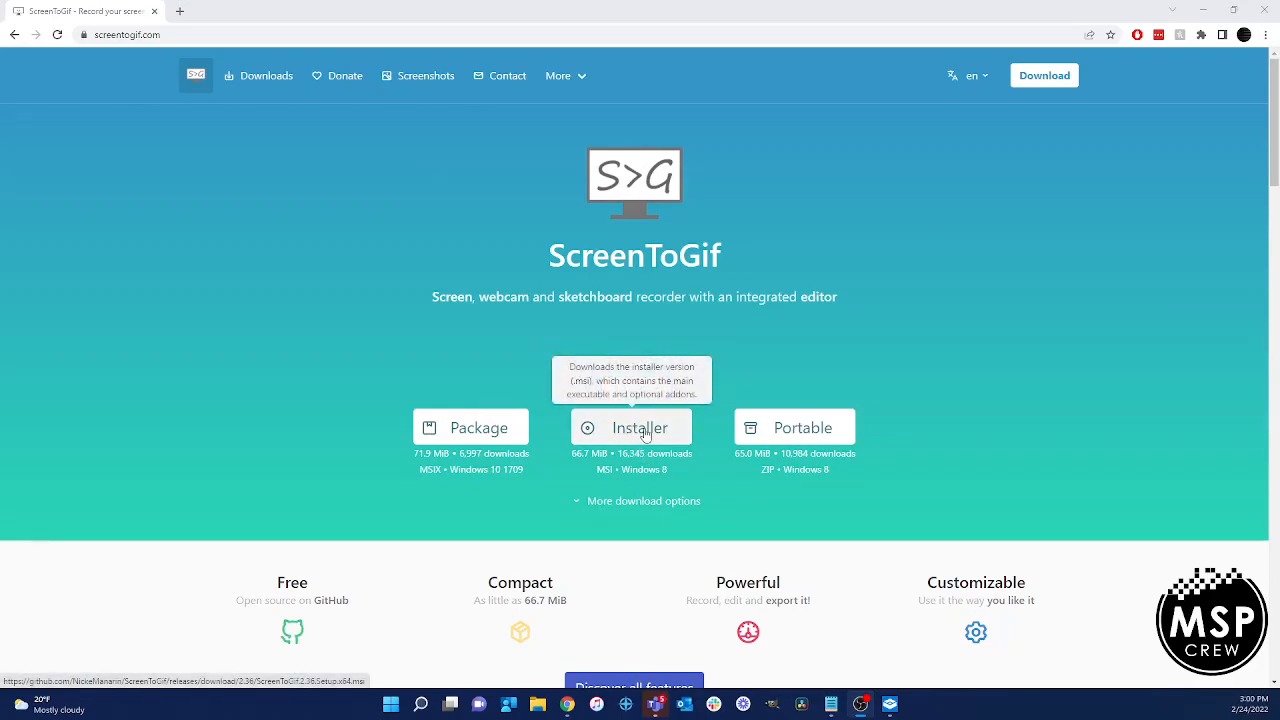
Launch the installed ScreenToGif app, close the browser and open the screen recorder.
click(391, 704)
text(sc)
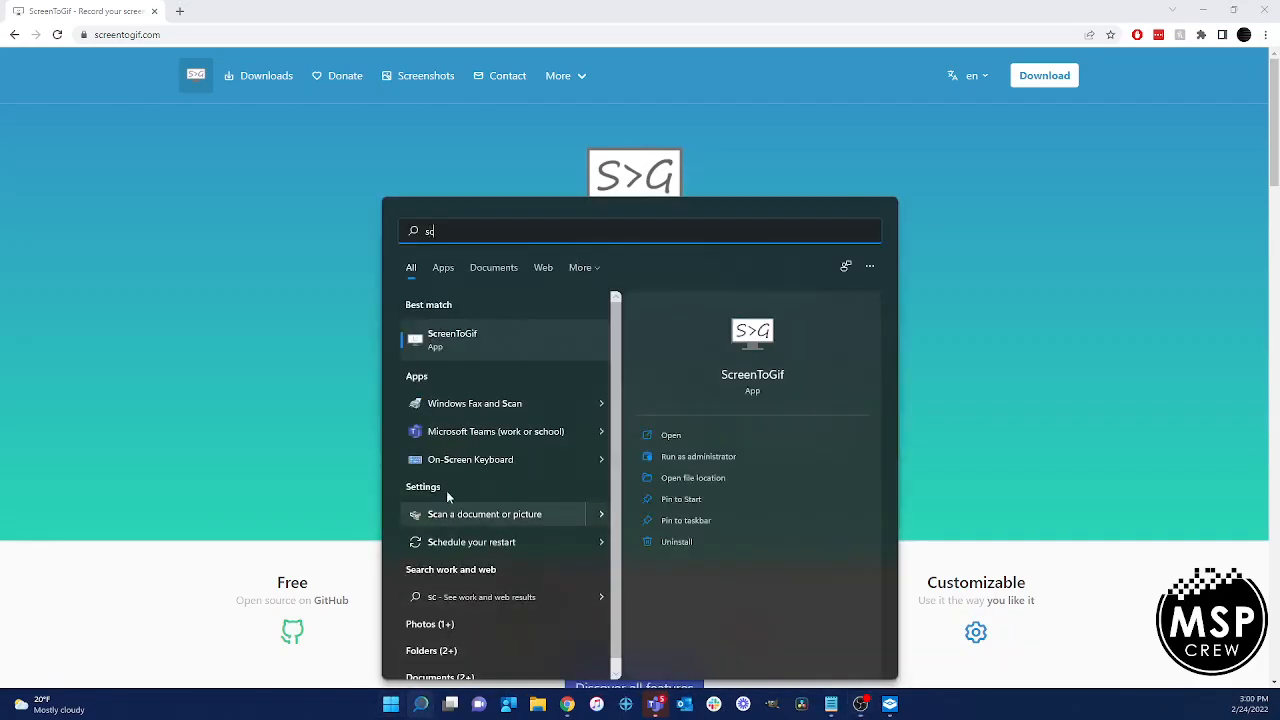
click(452, 338)
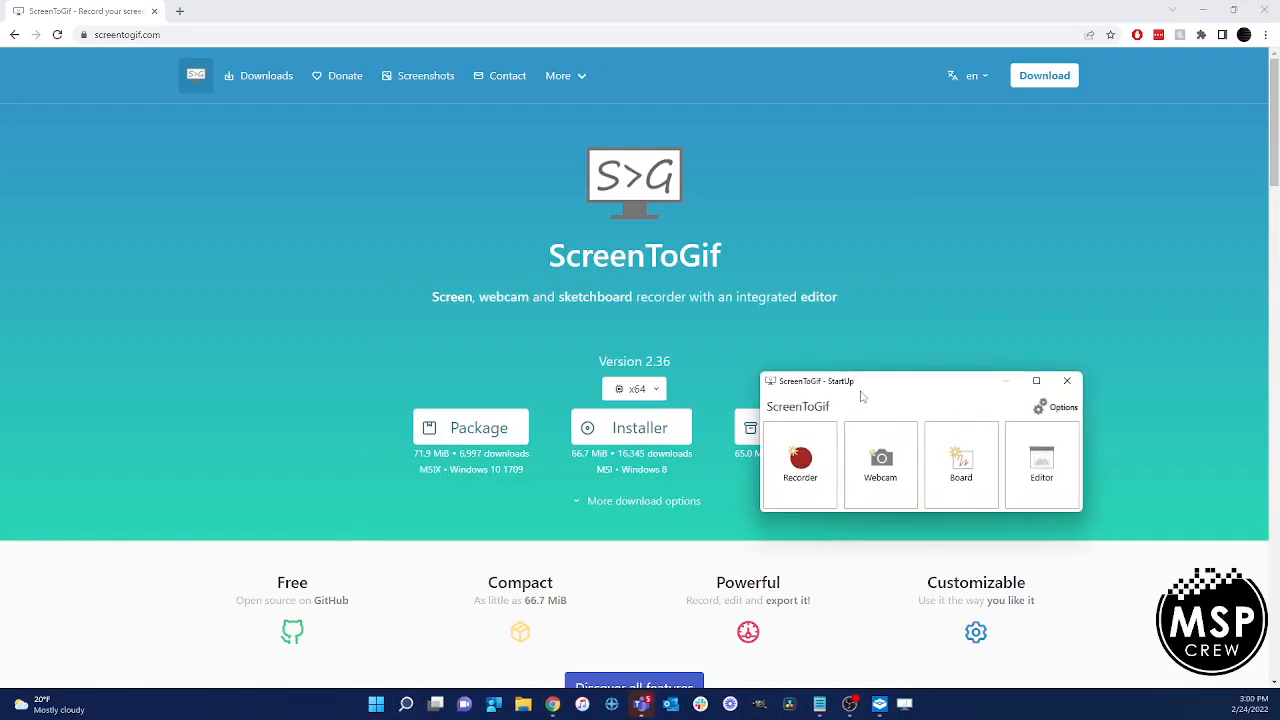
drag(903, 402, 905, 450)
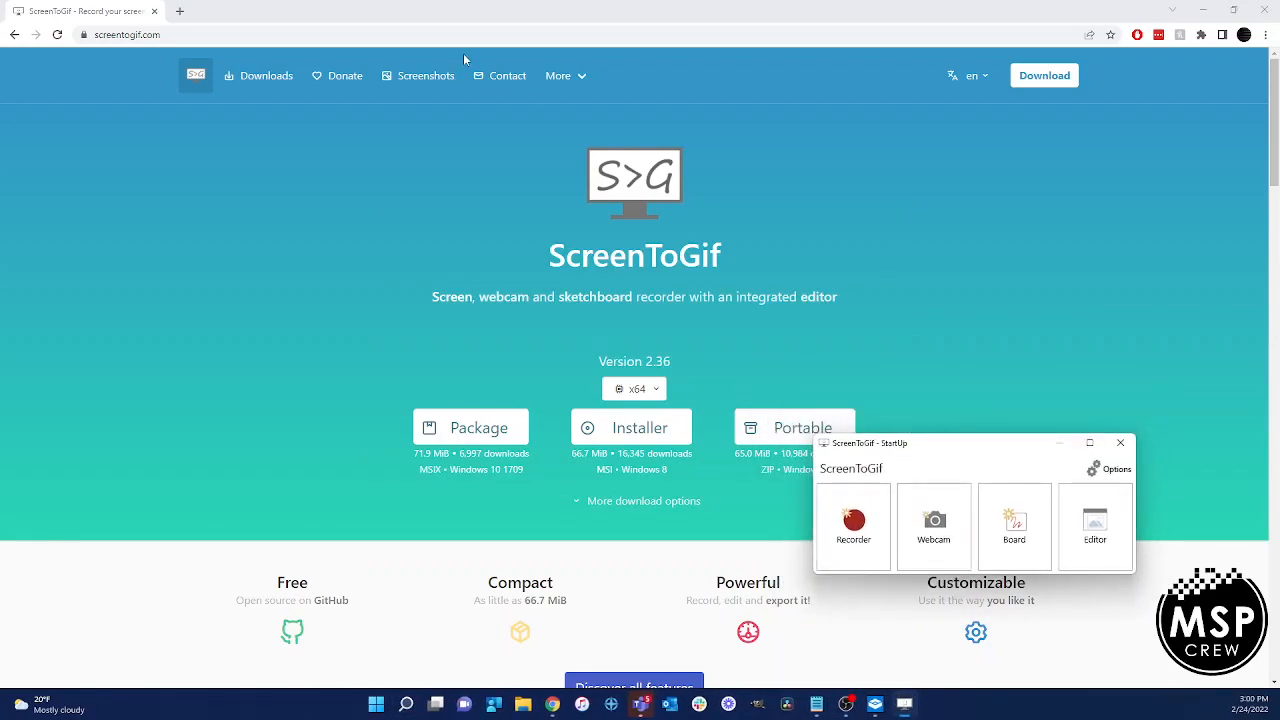
click(1265, 10)
drag(893, 447, 971, 503)
click(937, 588)
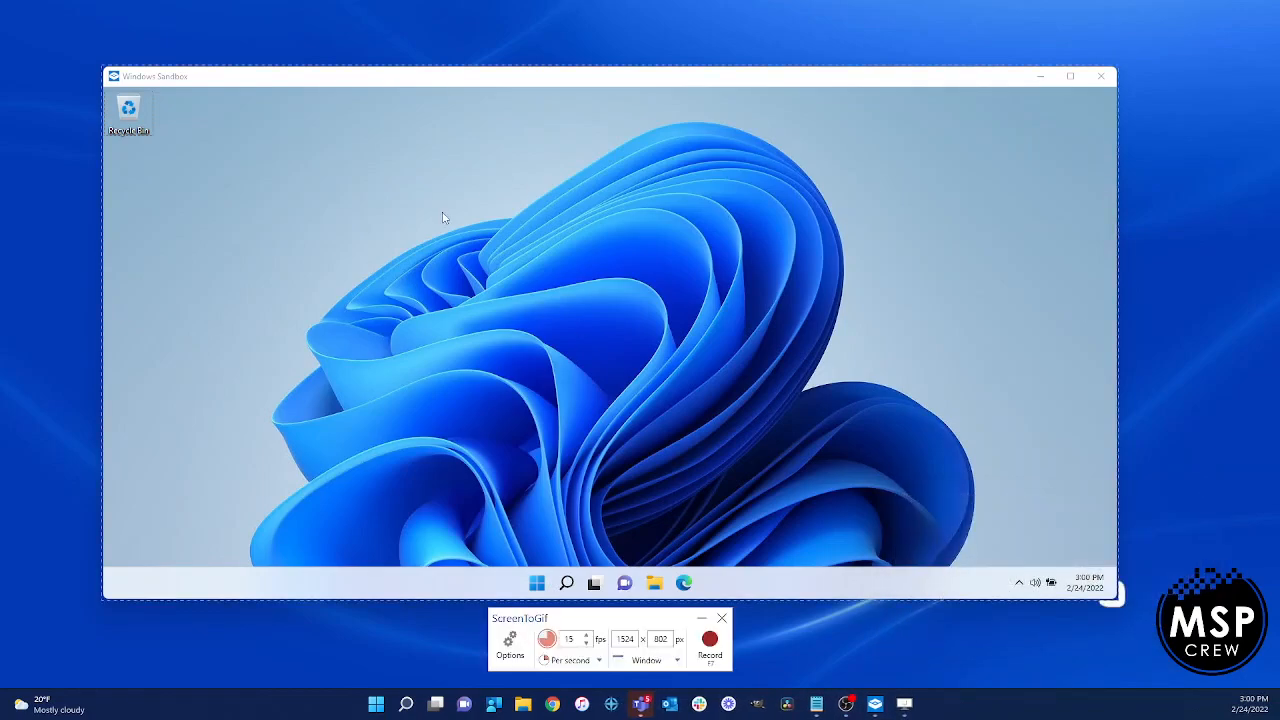
Review the recorder's interface, capture frequency and capture mode options, and close the options window.
click(534, 282)
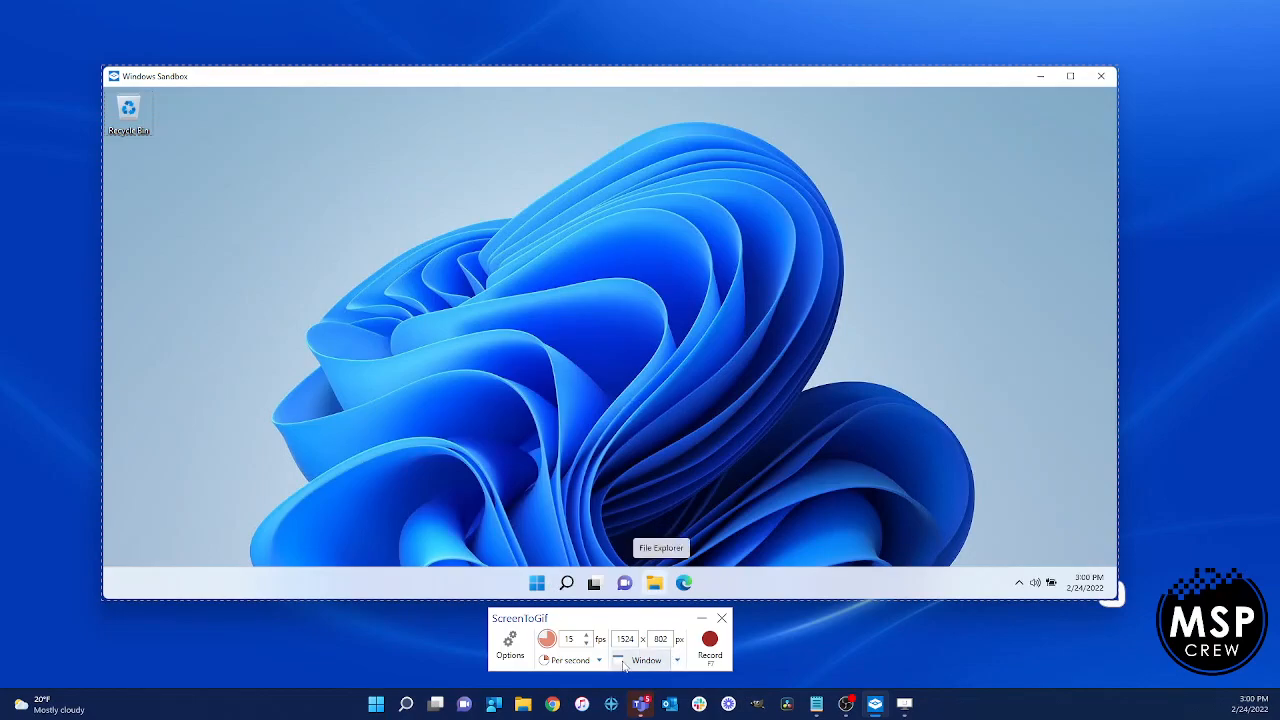
click(514, 658)
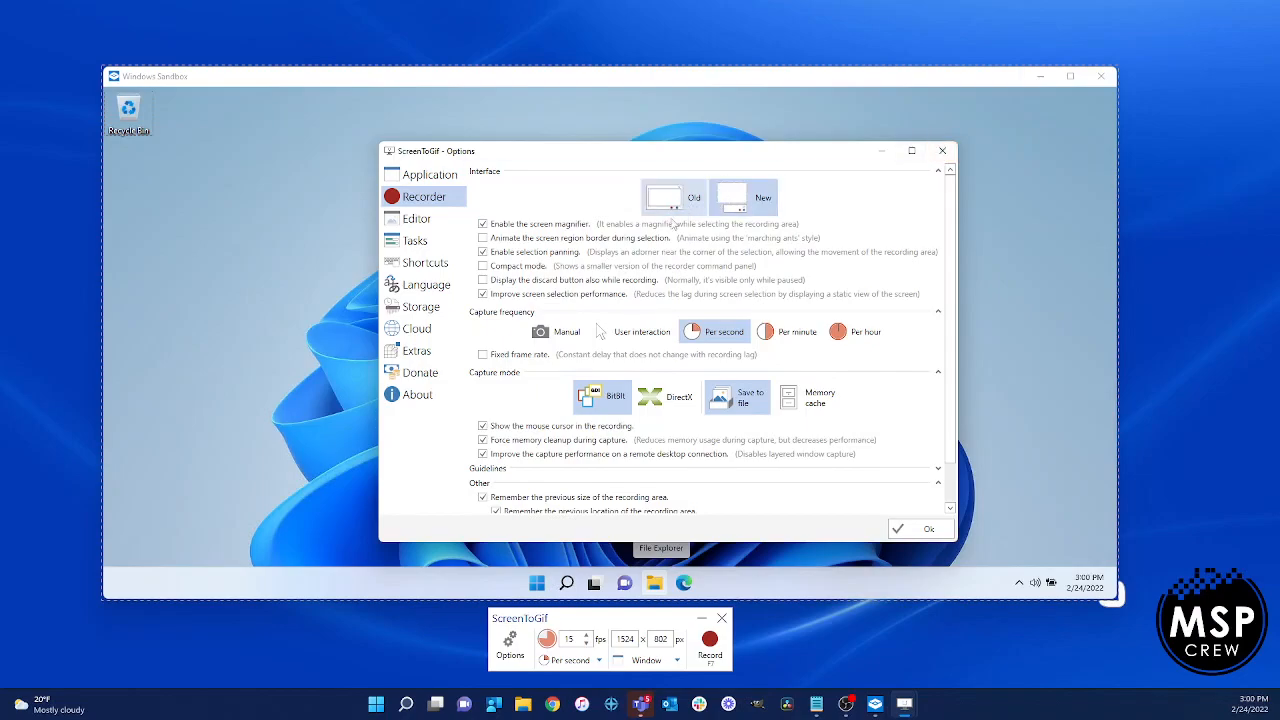
click(942, 151)
click(676, 660)
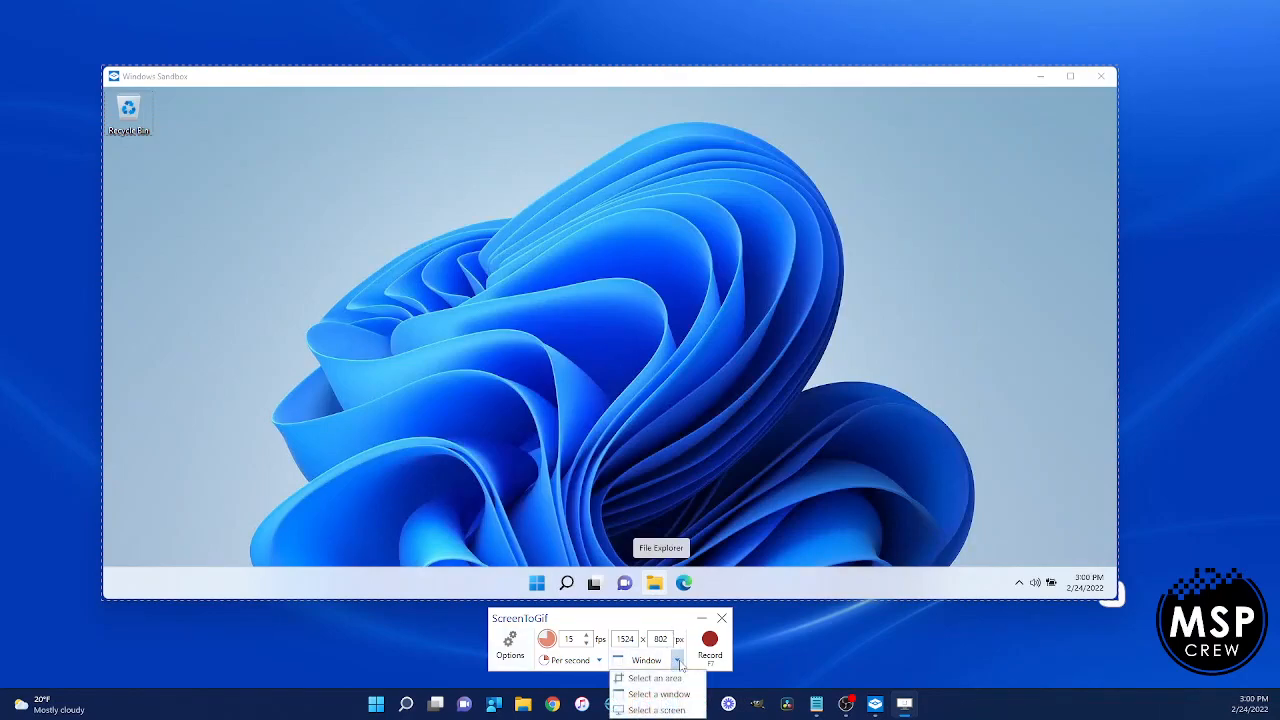
click(657, 680)
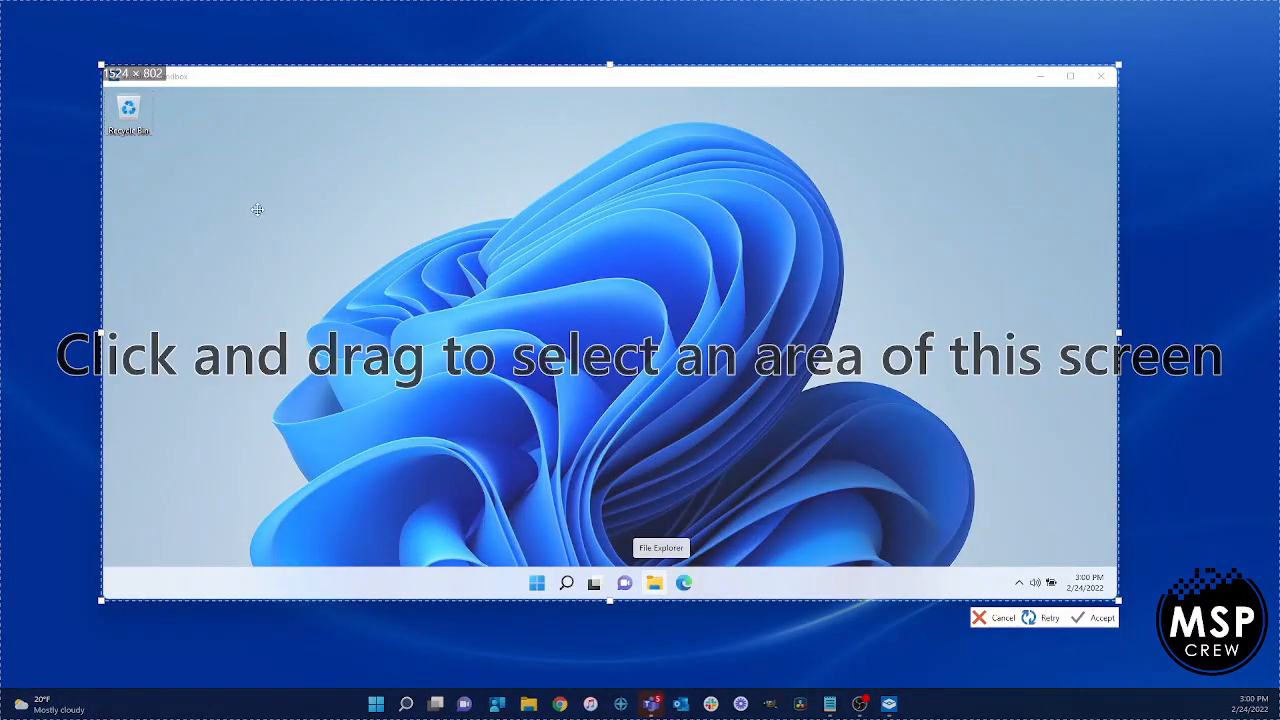
drag(100, 65, 577, 300)
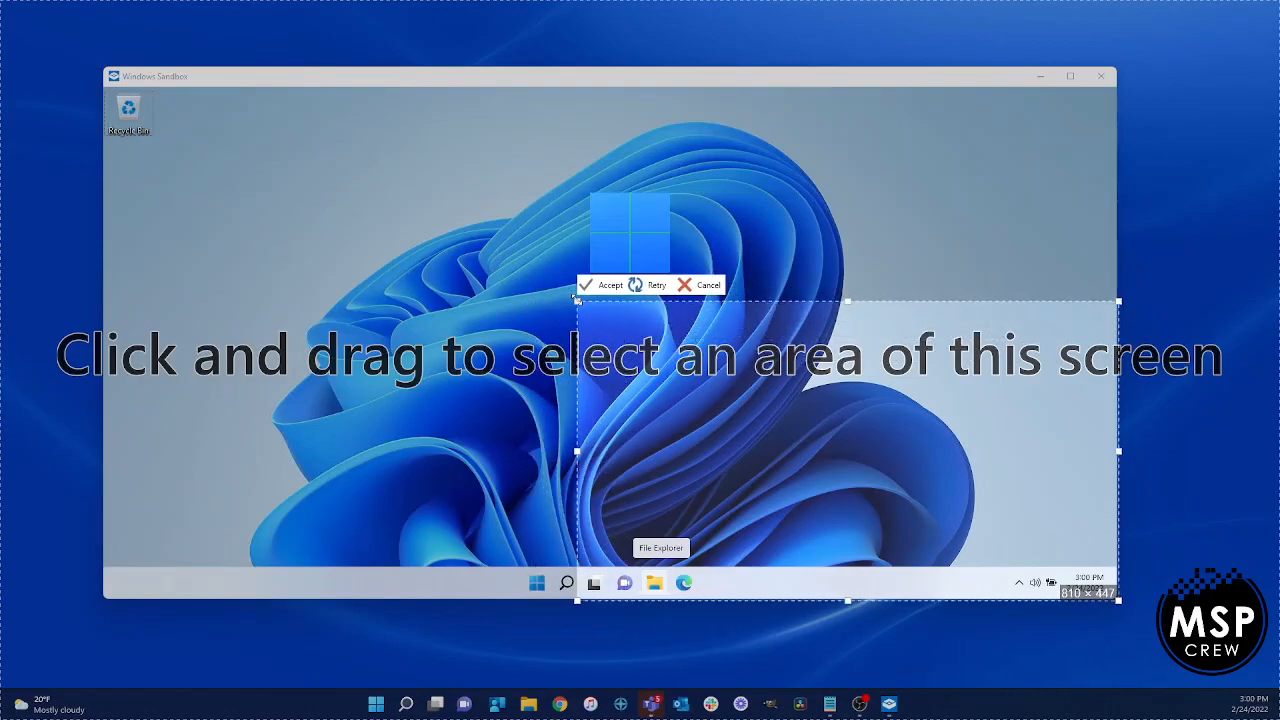
click(698, 286)
Choose the Windows Sandbox window as the capture target and start recording, dismissing the cursor-following shortcut notice.
click(670, 660)
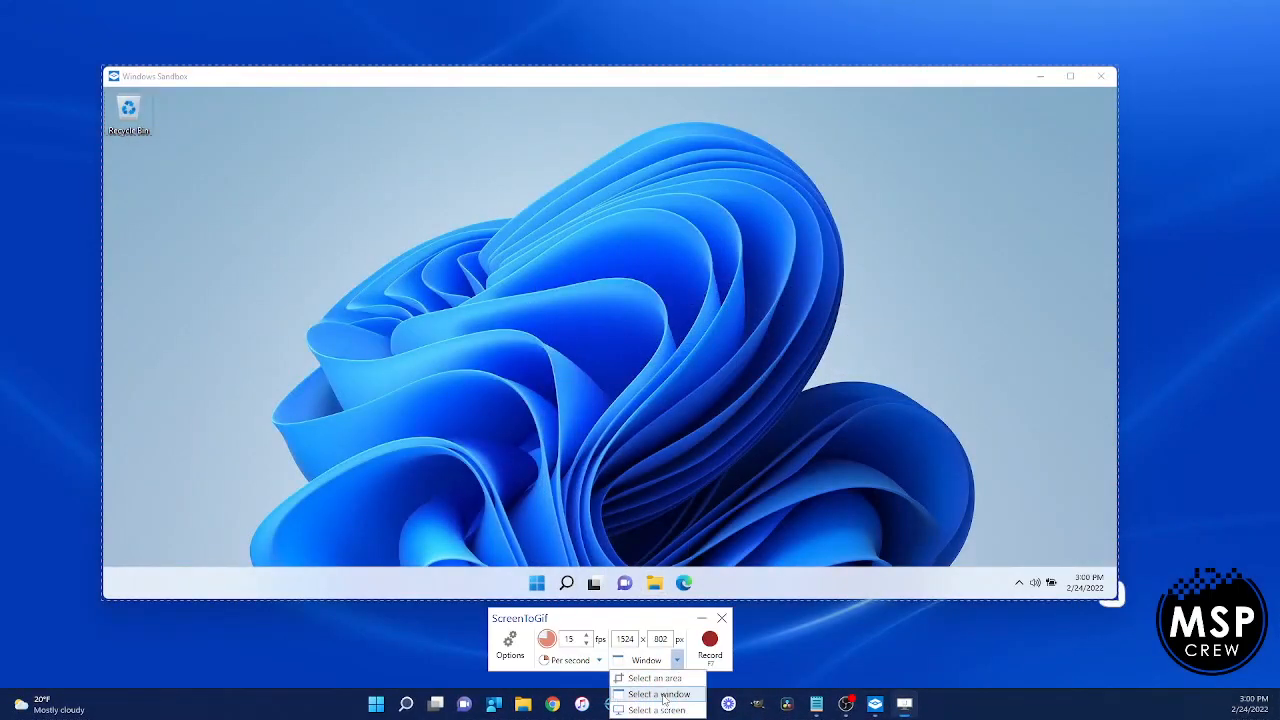
click(660, 695)
click(414, 86)
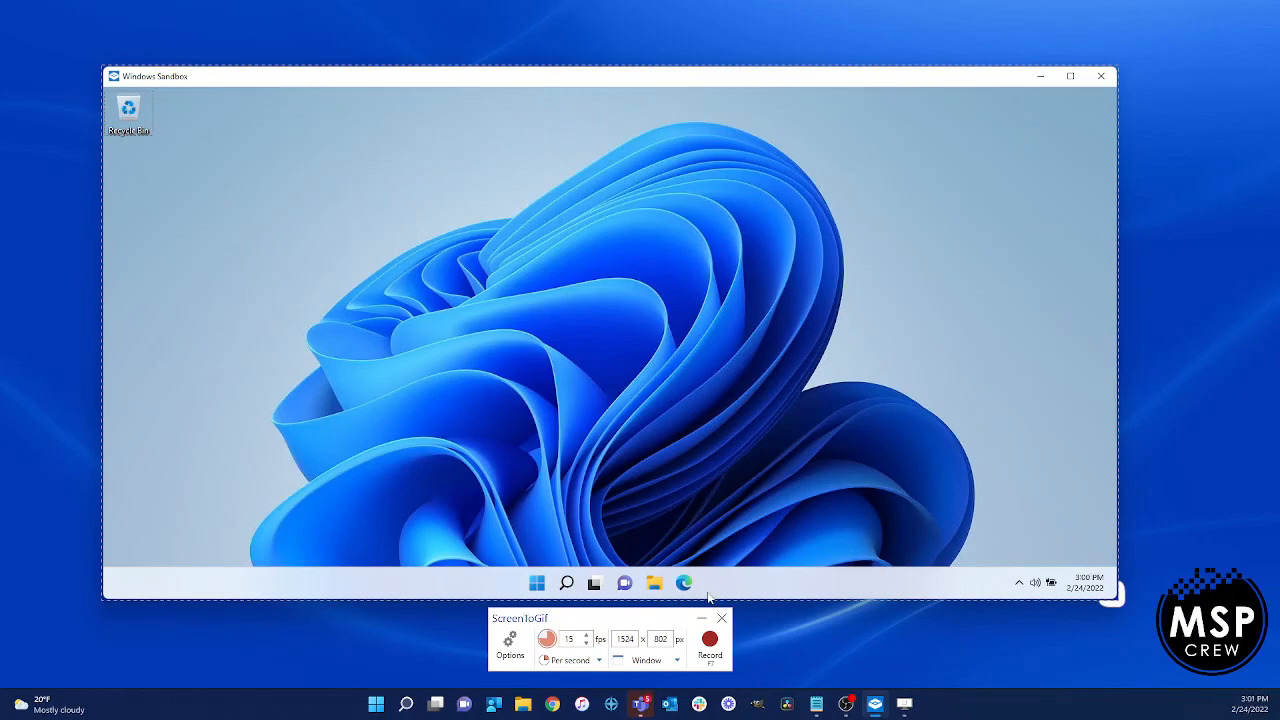
click(710, 640)
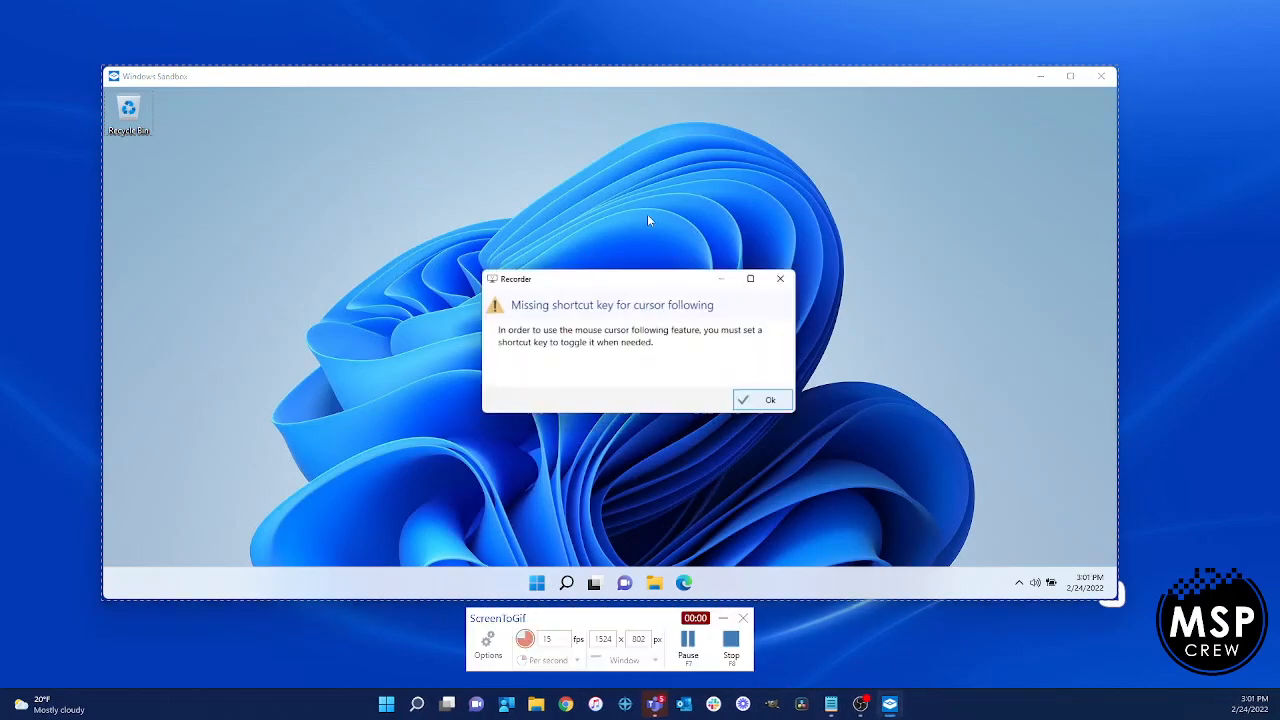
click(752, 400)
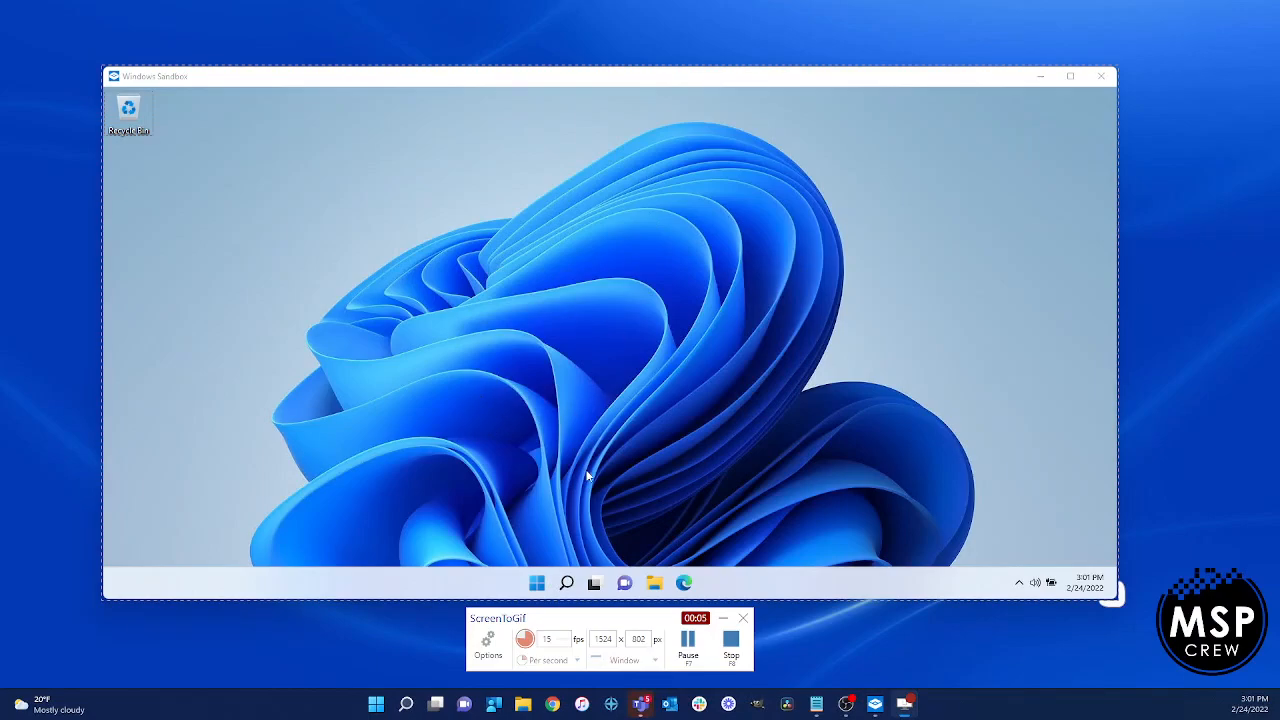
Open Computer Management inside the sandbox and show the Users folder under Local Users and Groups.
click(539, 585)
text(compu)
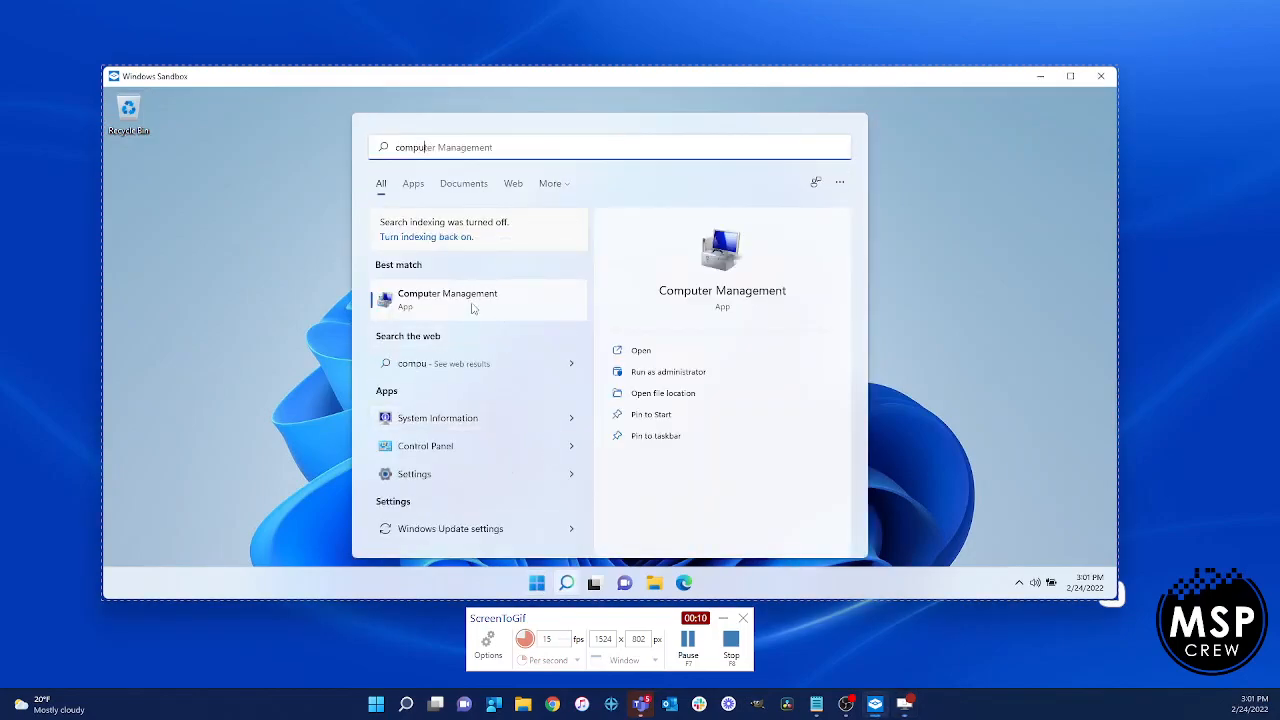
click(473, 307)
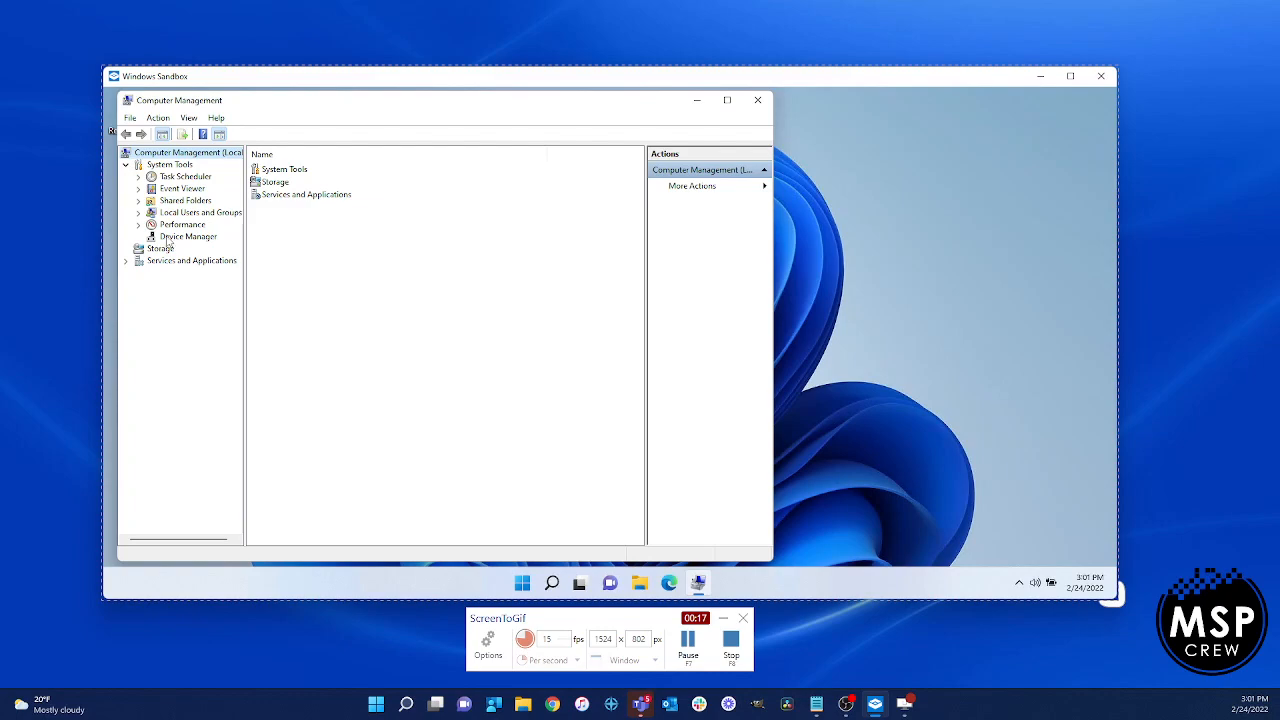
click(138, 212)
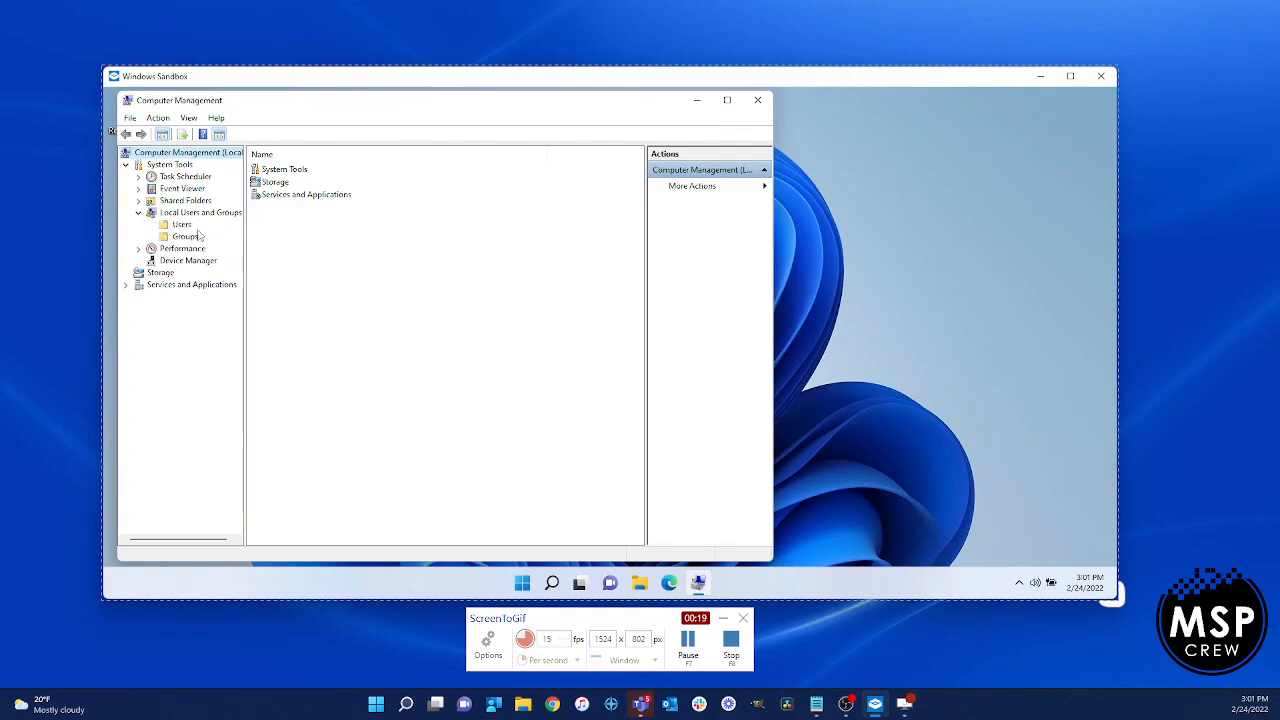
click(181, 224)
In the Administrator account's properties, toggle the next-logon password change on and off, re-enable Password never expires, and apply.
right_click(287, 170)
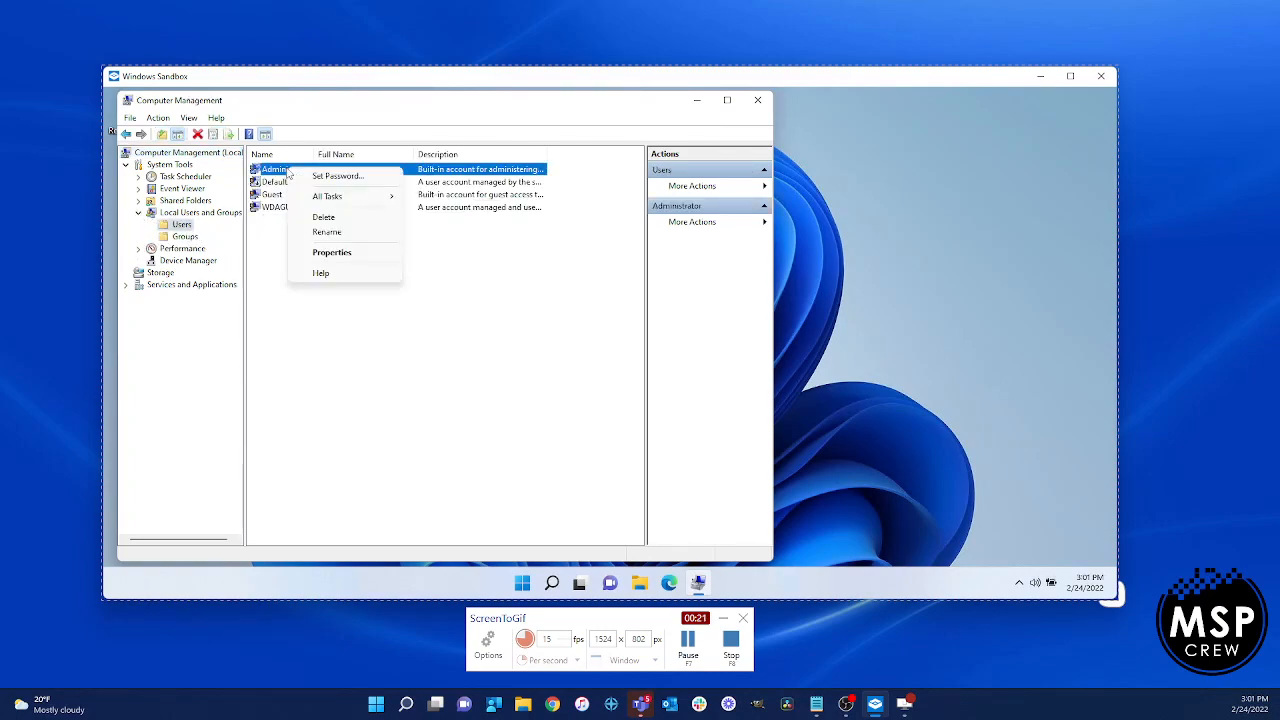
click(352, 253)
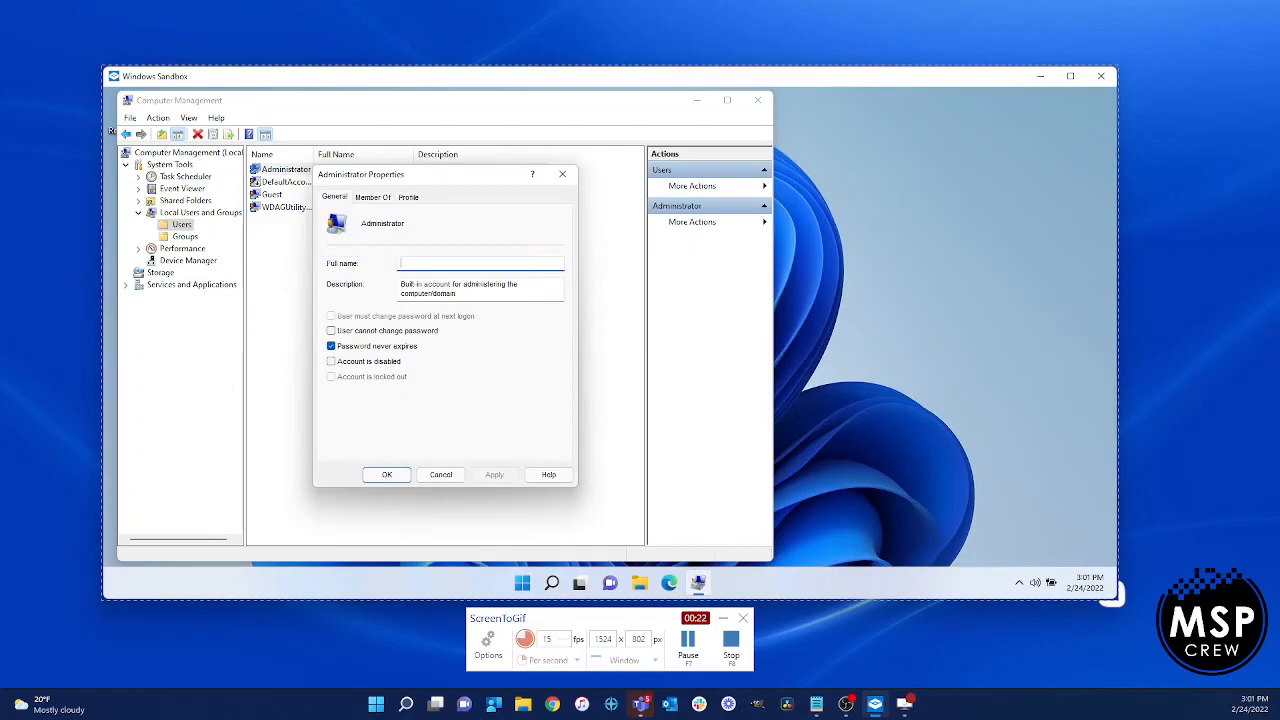
click(351, 347)
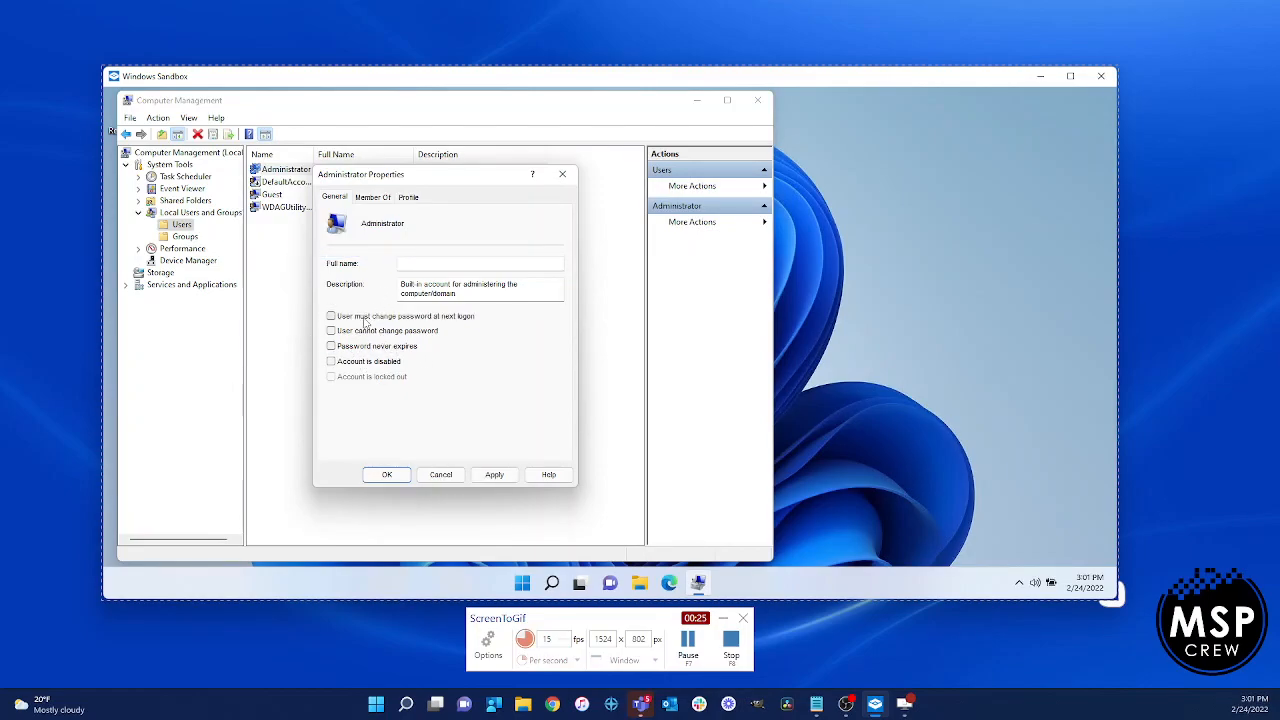
click(331, 316)
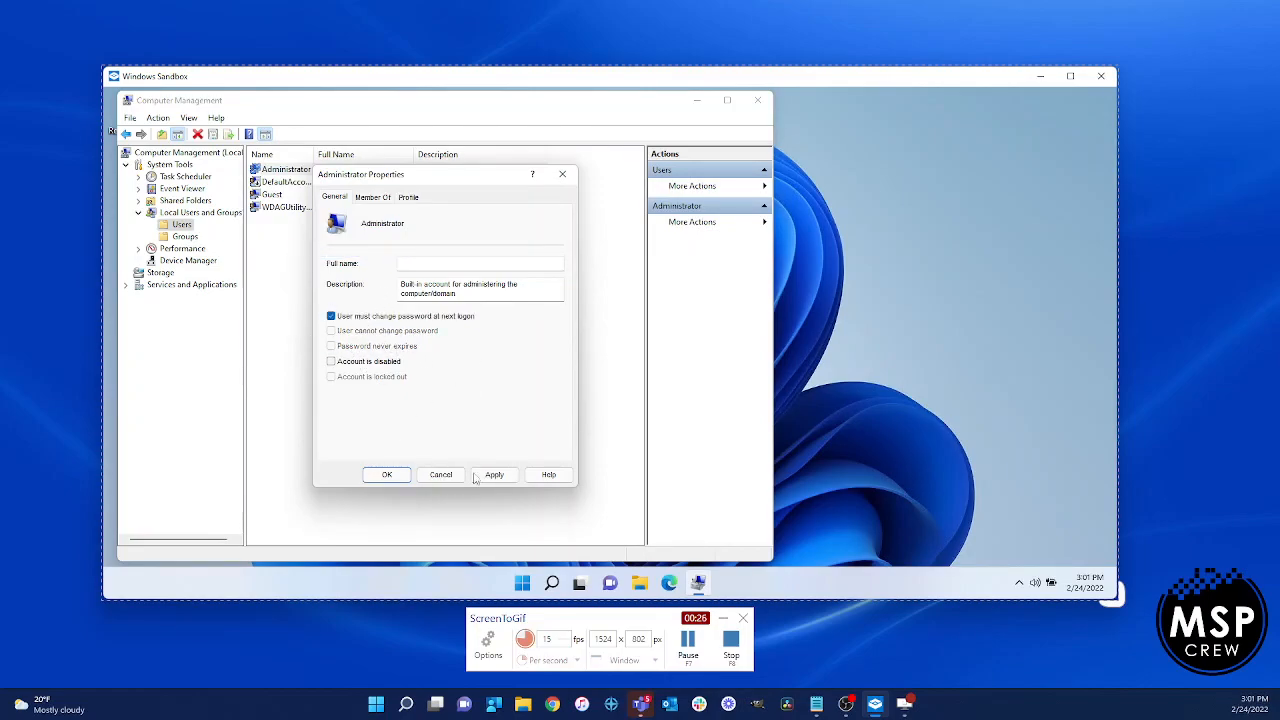
click(357, 318)
click(331, 346)
click(494, 474)
click(386, 474)
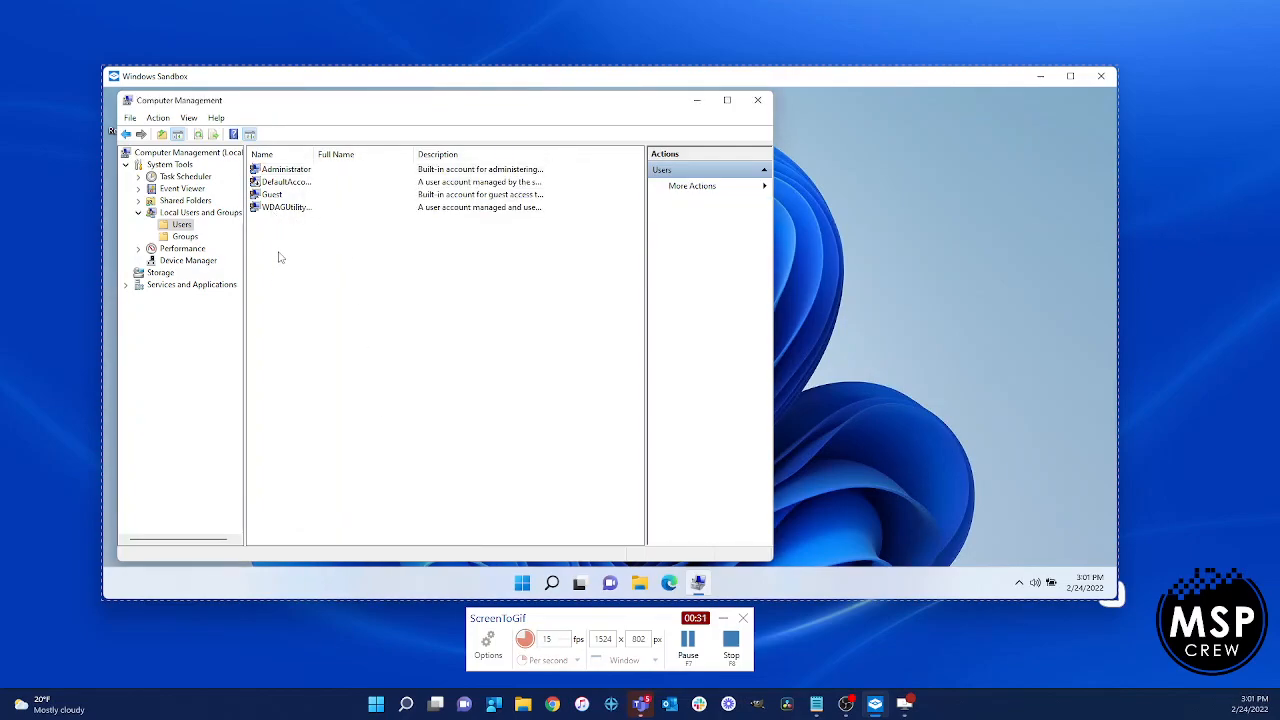
Close Computer Management in the sandbox and stop the screen recording.
click(757, 100)
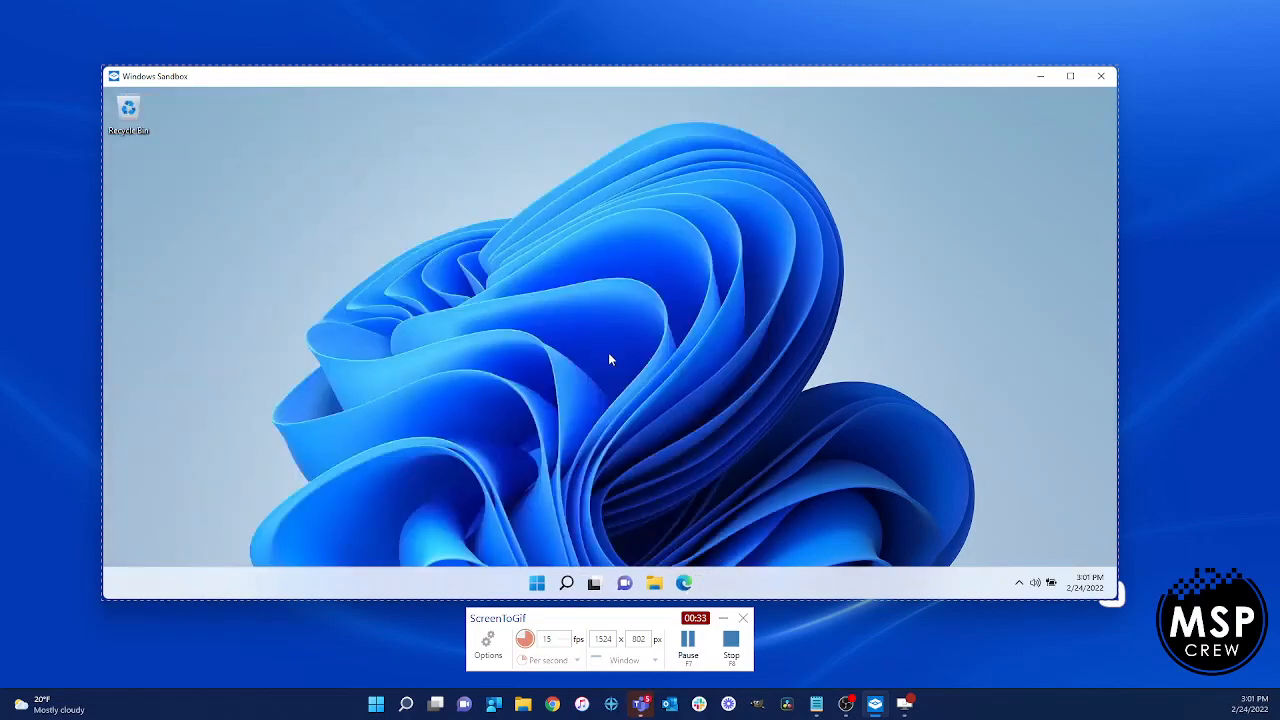
click(731, 640)
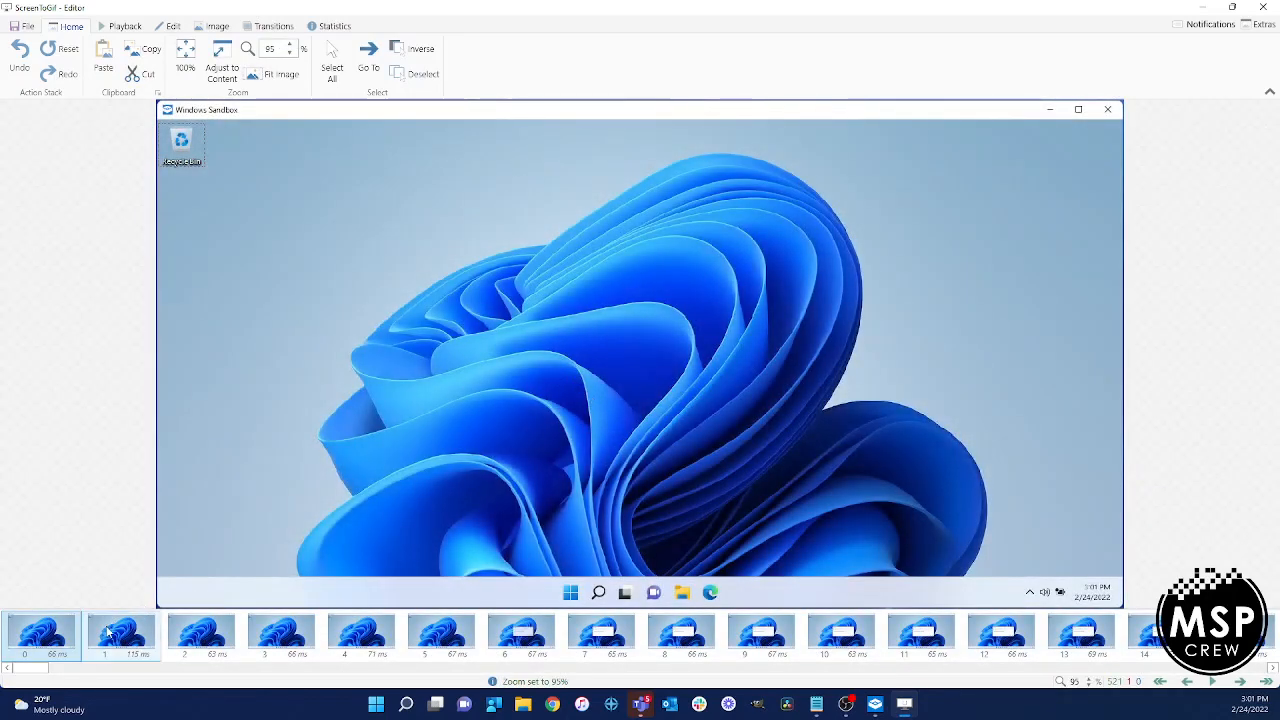
Step back and forth through the recorded frames in the editor to examine the beginning and end of the capture.
key(Right)
key(Right)
key(Right)
key(Right)
key(Right)
key(Right)
key(Right)
key(Right)
key(Right)
key(Right)
key(Right)
key(Right)
key(Right)
key(Right)
key(Right)
key(Right)
key(Right)
key(Right)
key(Right)
key(Right)
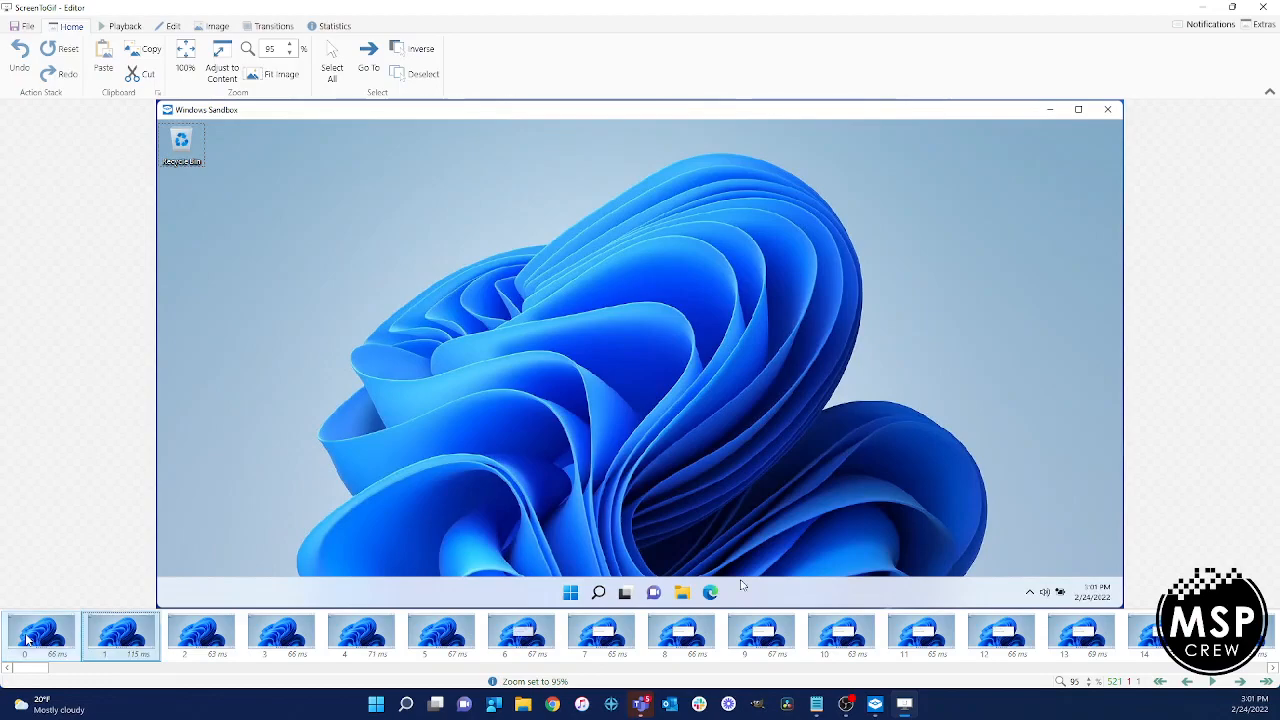
scroll(27, 640, up, 20)
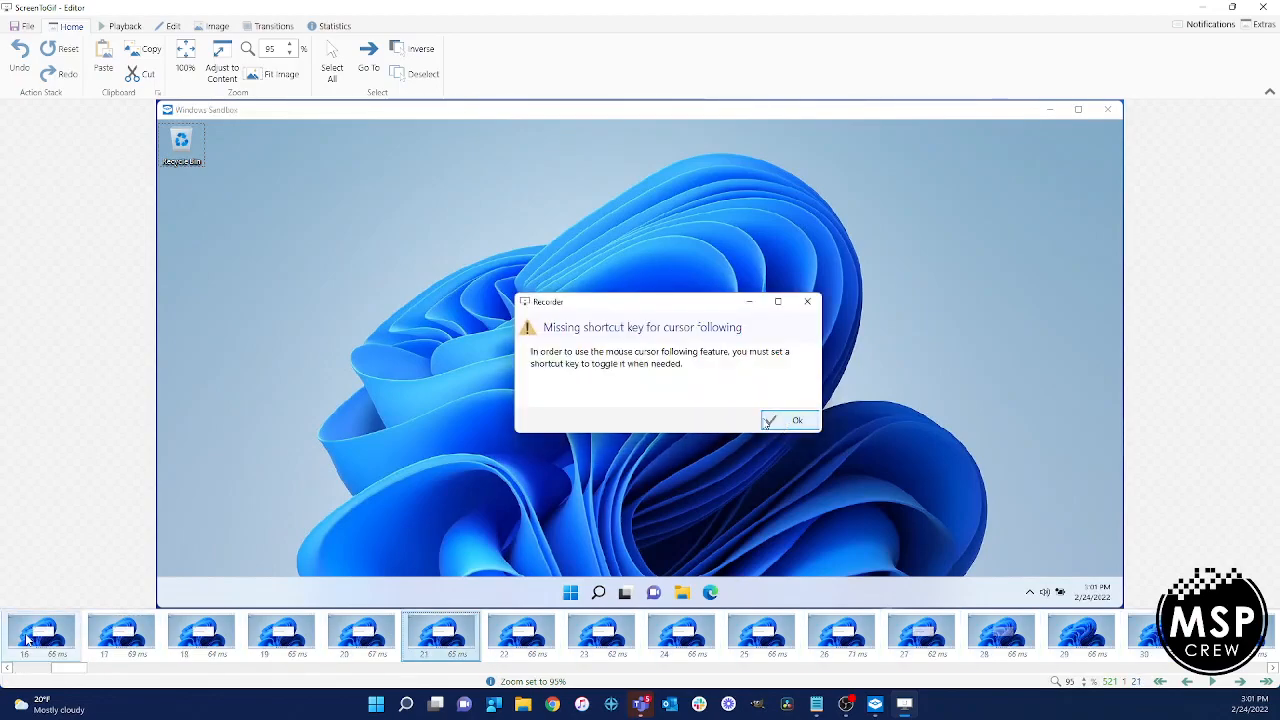
scroll(27, 640, down, 14)
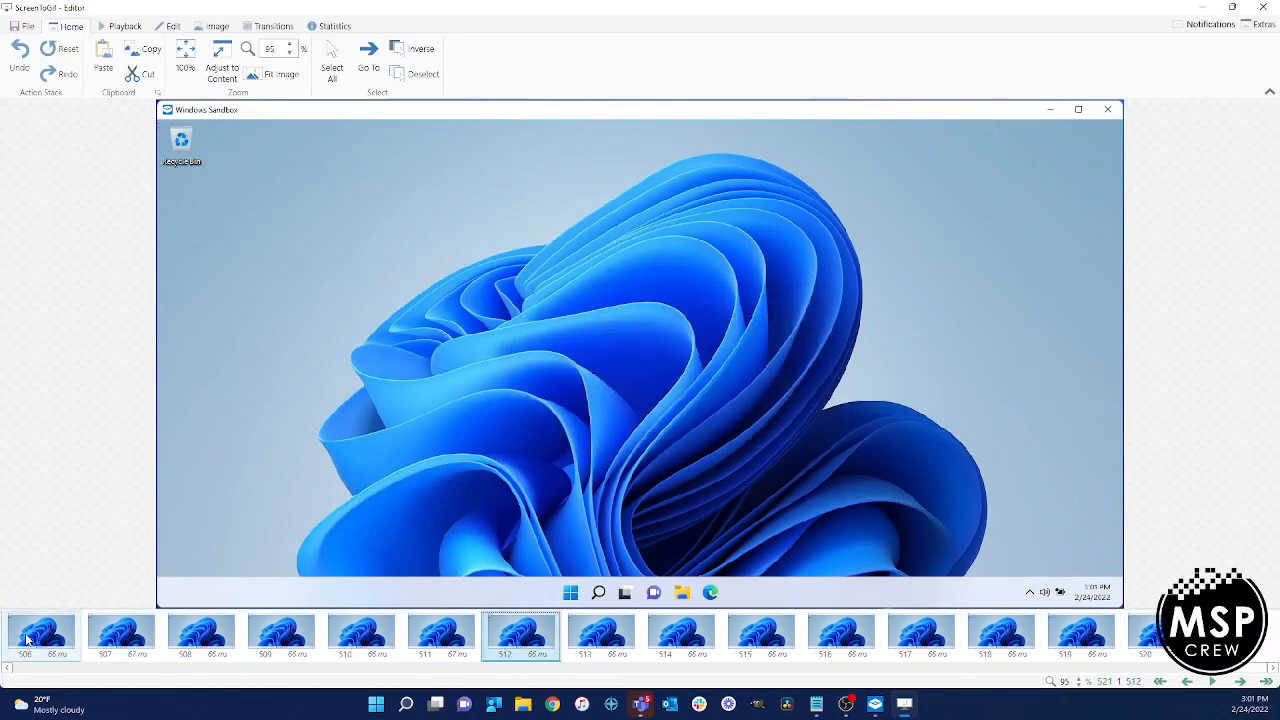
scroll(27, 640, down, 6)
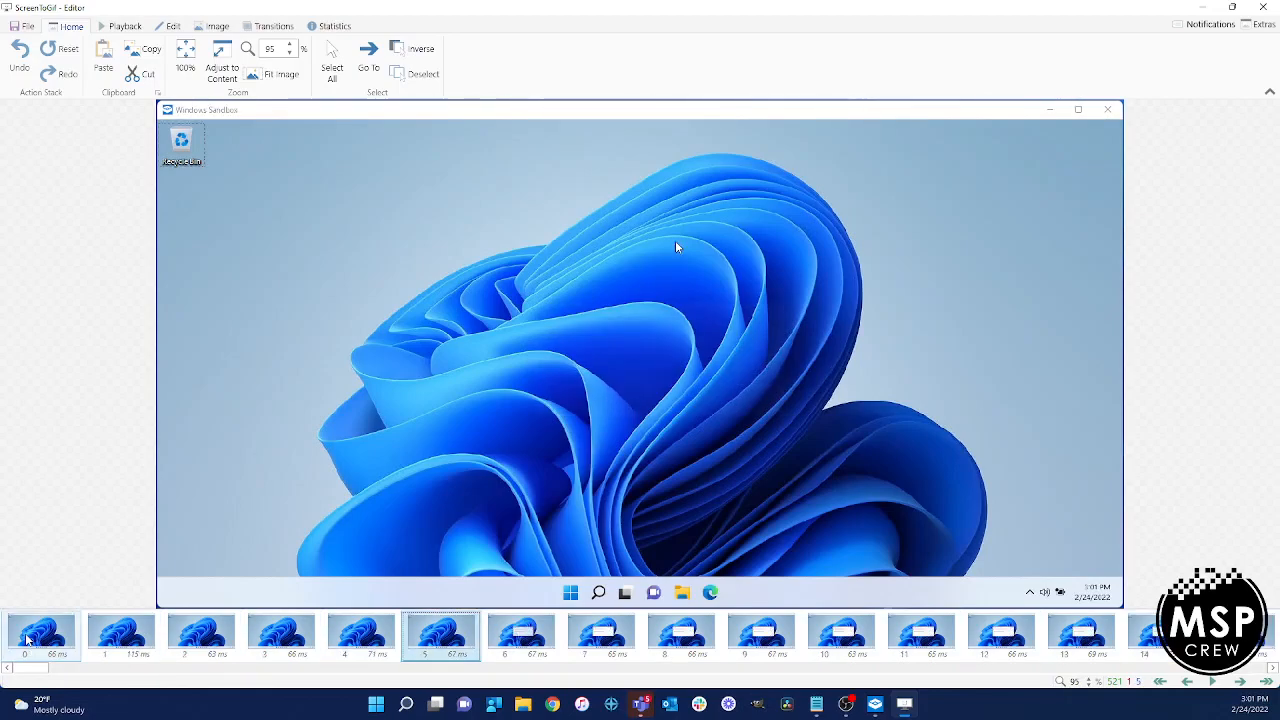
scroll(27, 640, down, 20)
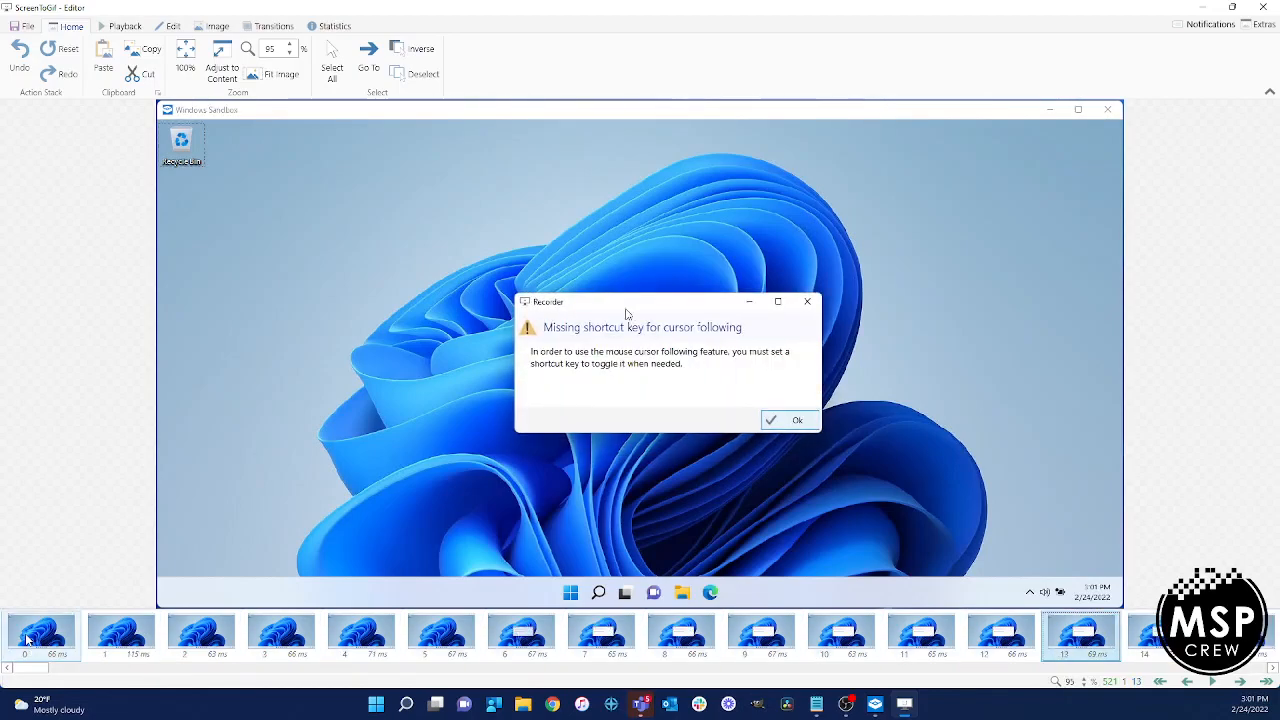
scroll(27, 640, up, 13)
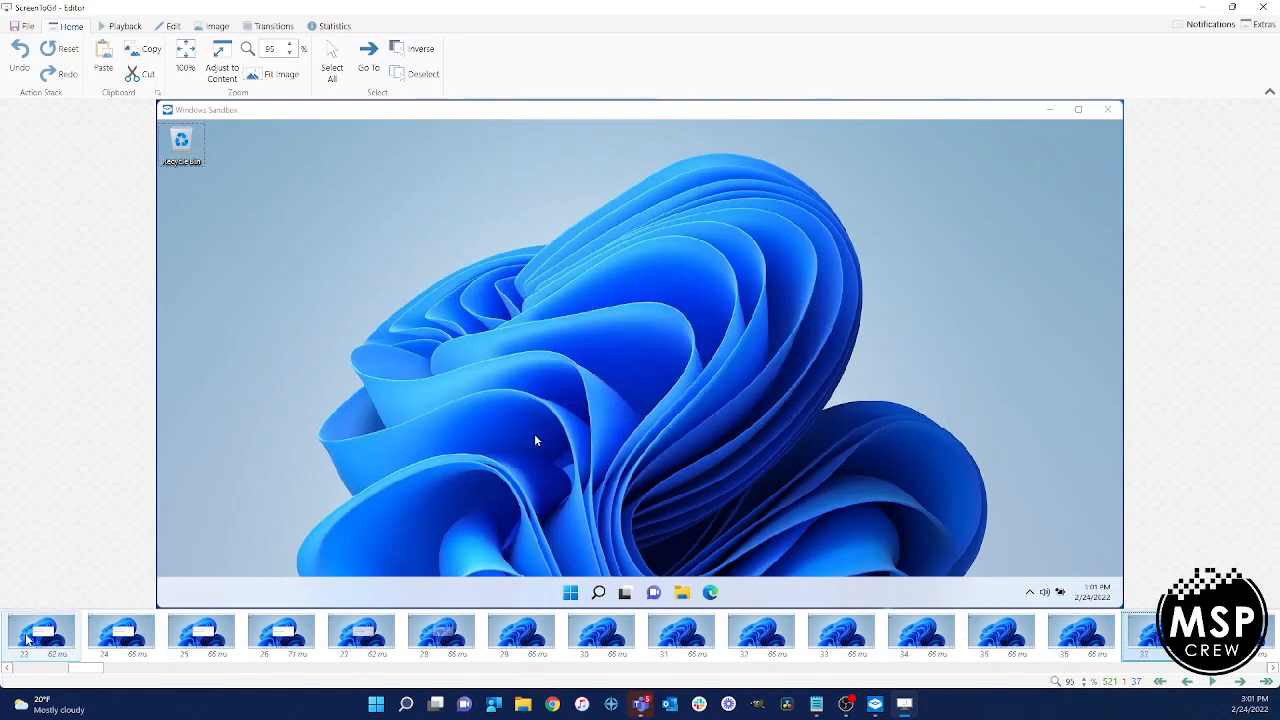
scroll(27, 640, up, 20)
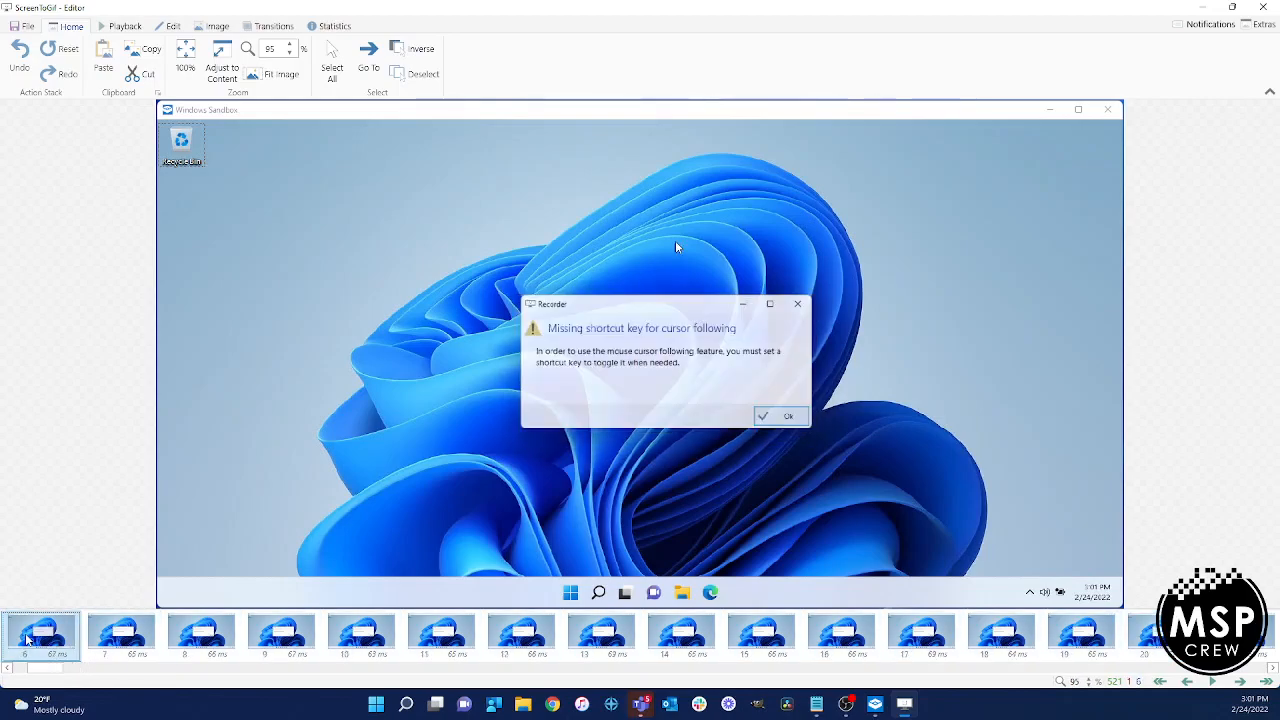
scroll(27, 640, down, 16)
scroll(27, 640, down, 6)
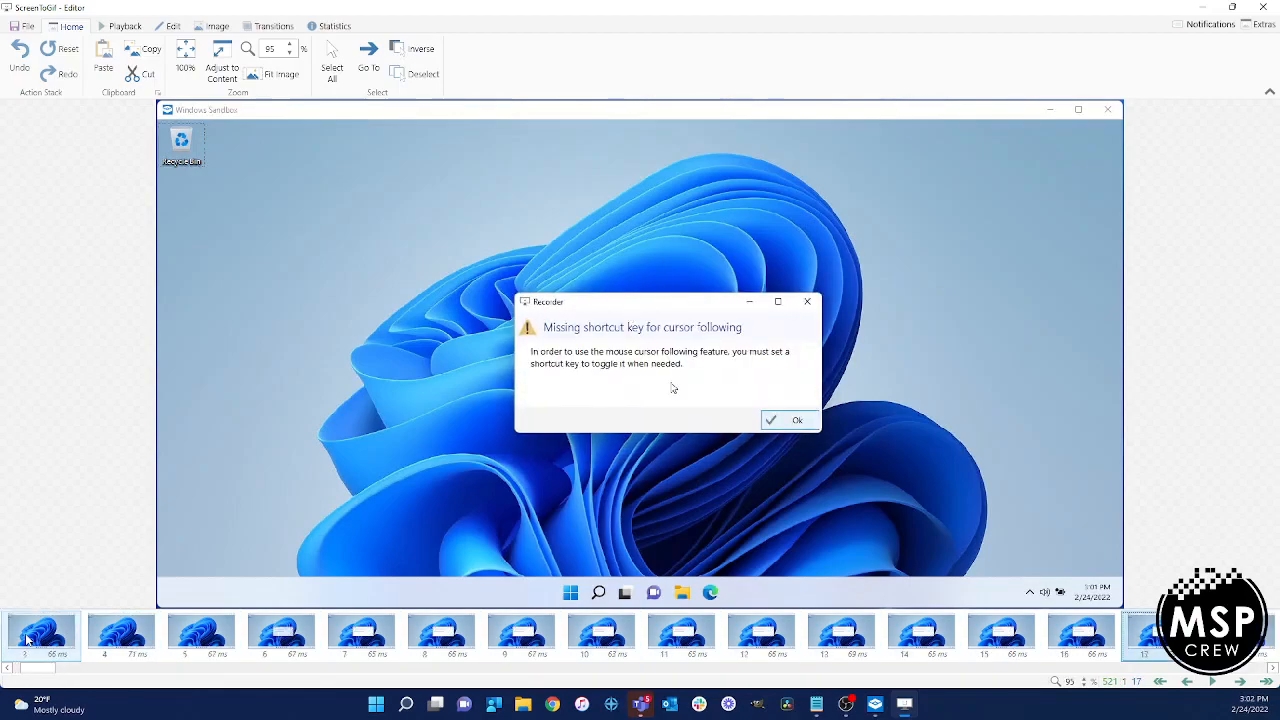
scroll(27, 640, down, 7)
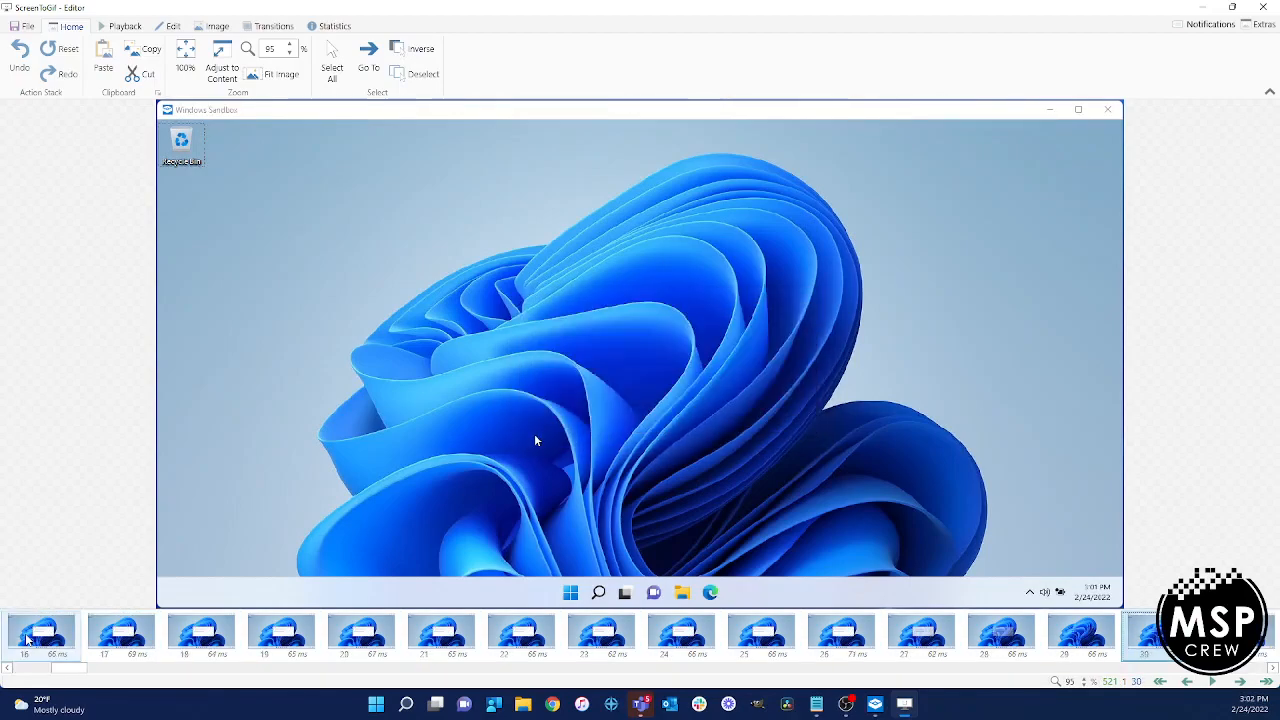
Select frames 0 to 31 at the start of the recording and delete them.
scroll(27, 640, down, 1)
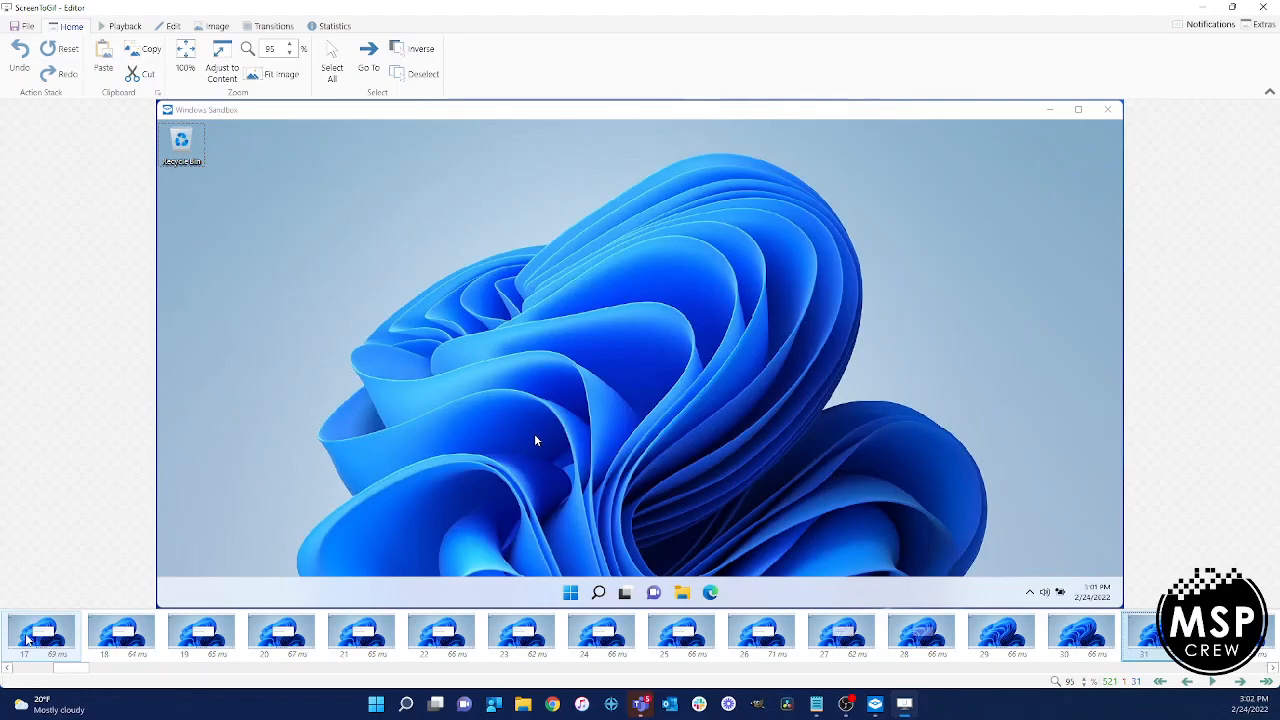
scroll(27, 640, up, 12)
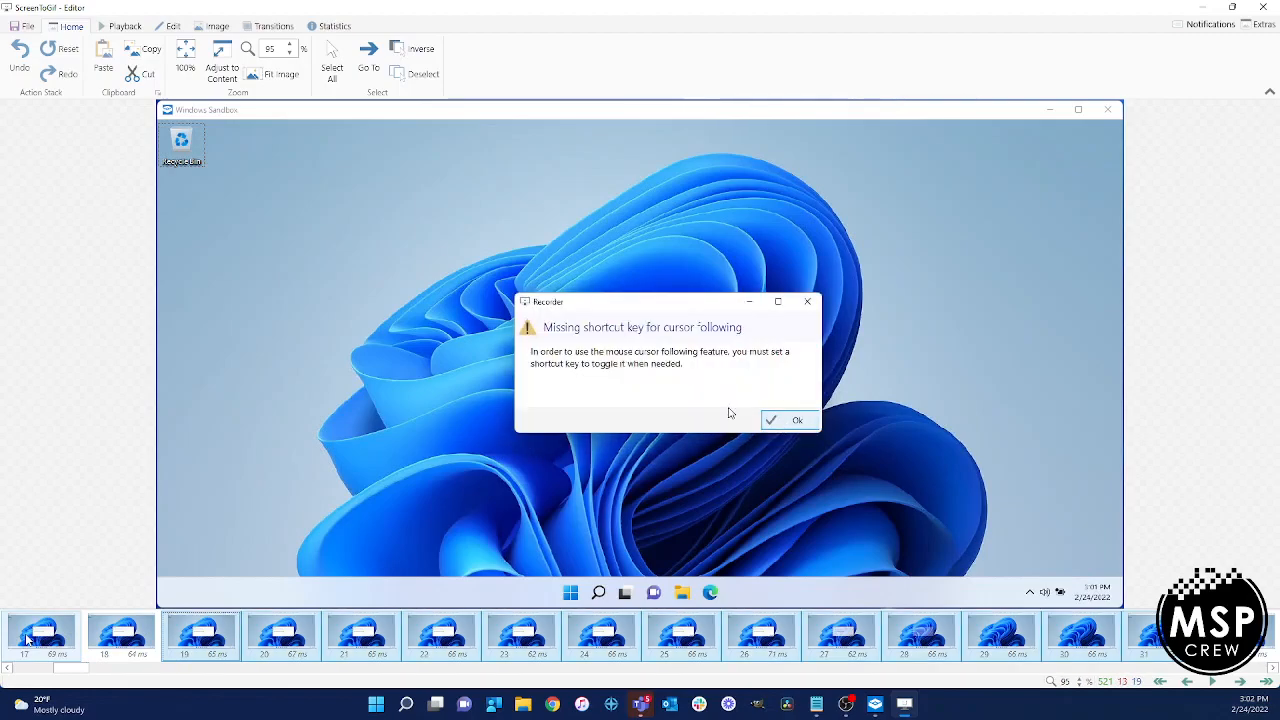
scroll(27, 640, down, 12)
scroll(27, 640, up, 20)
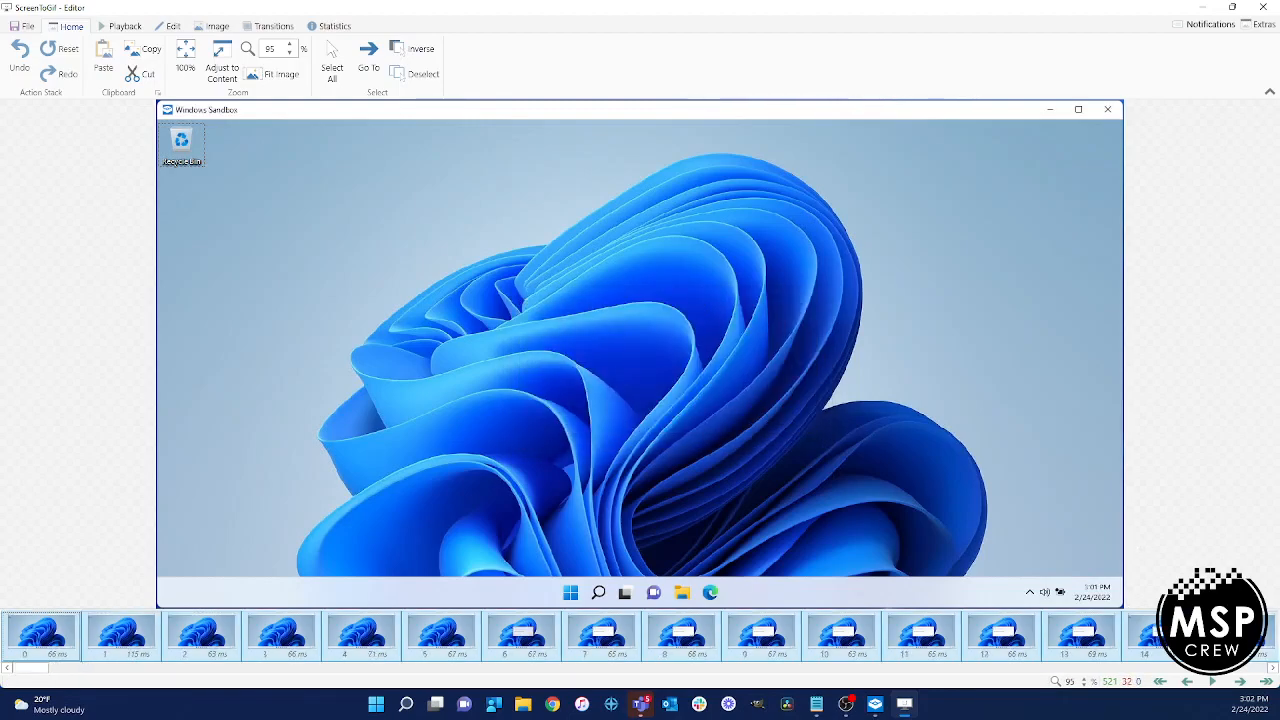
key(Delete)
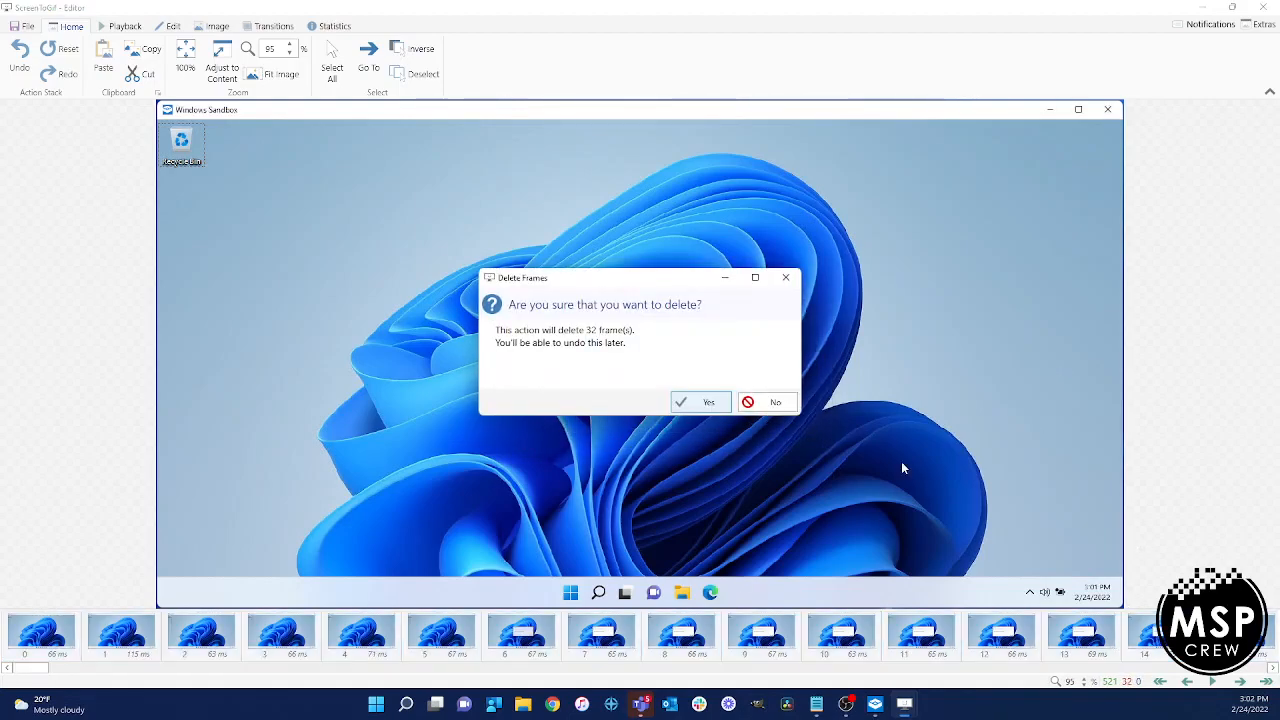
click(700, 401)
Select the idle desktop frames 143 to 206, just before the Computer Management window appears, and delete them.
scroll(61, 647, down, 20)
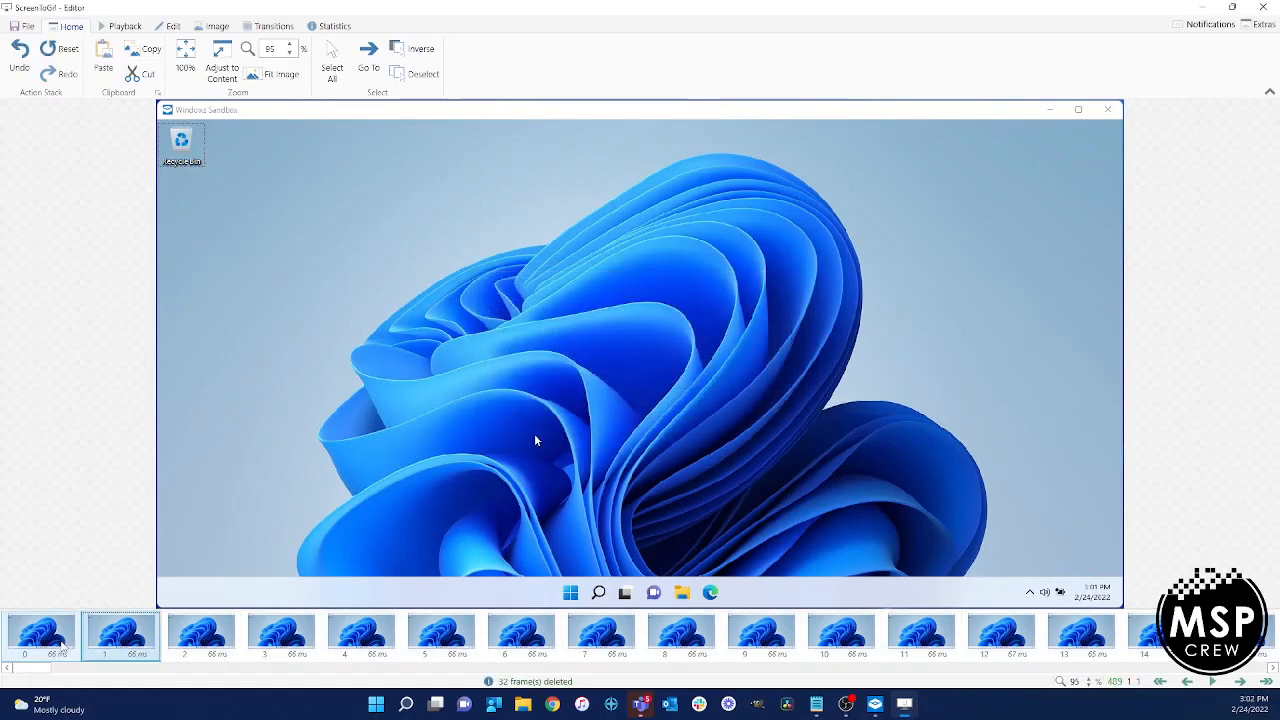
scroll(61, 648, down, 20)
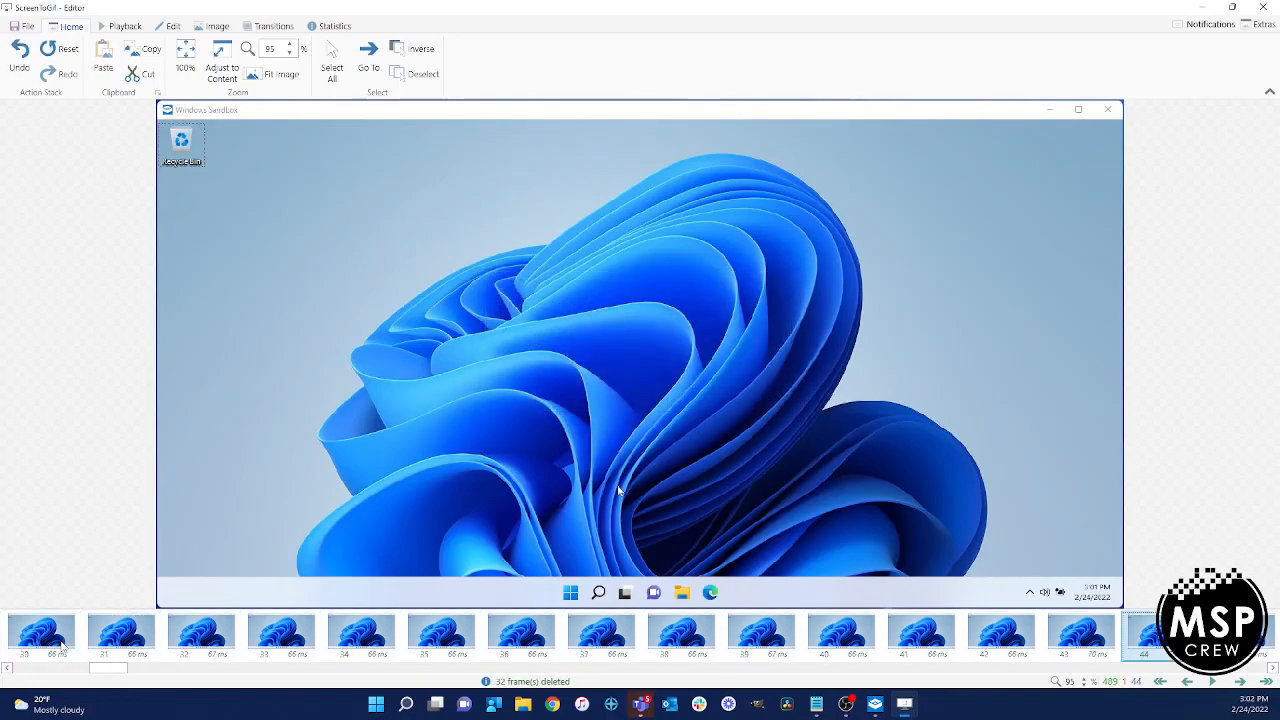
scroll(61, 647, down, 20)
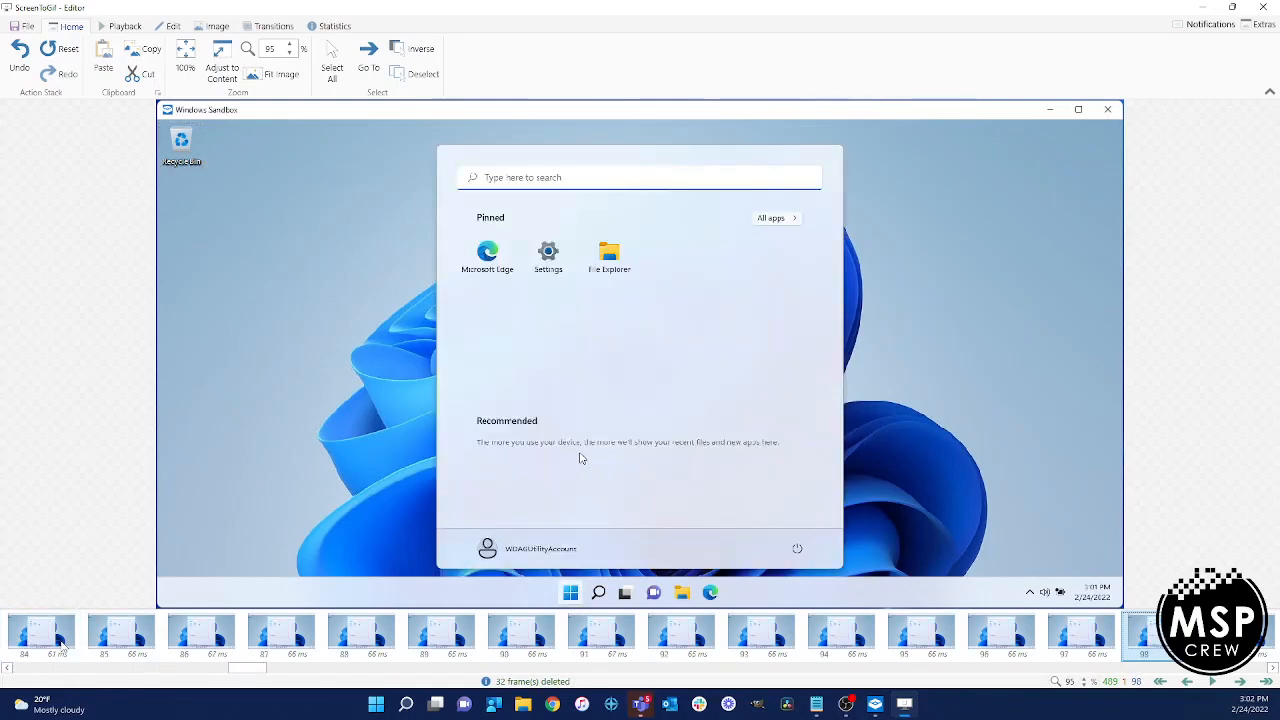
scroll(61, 645, down, 20)
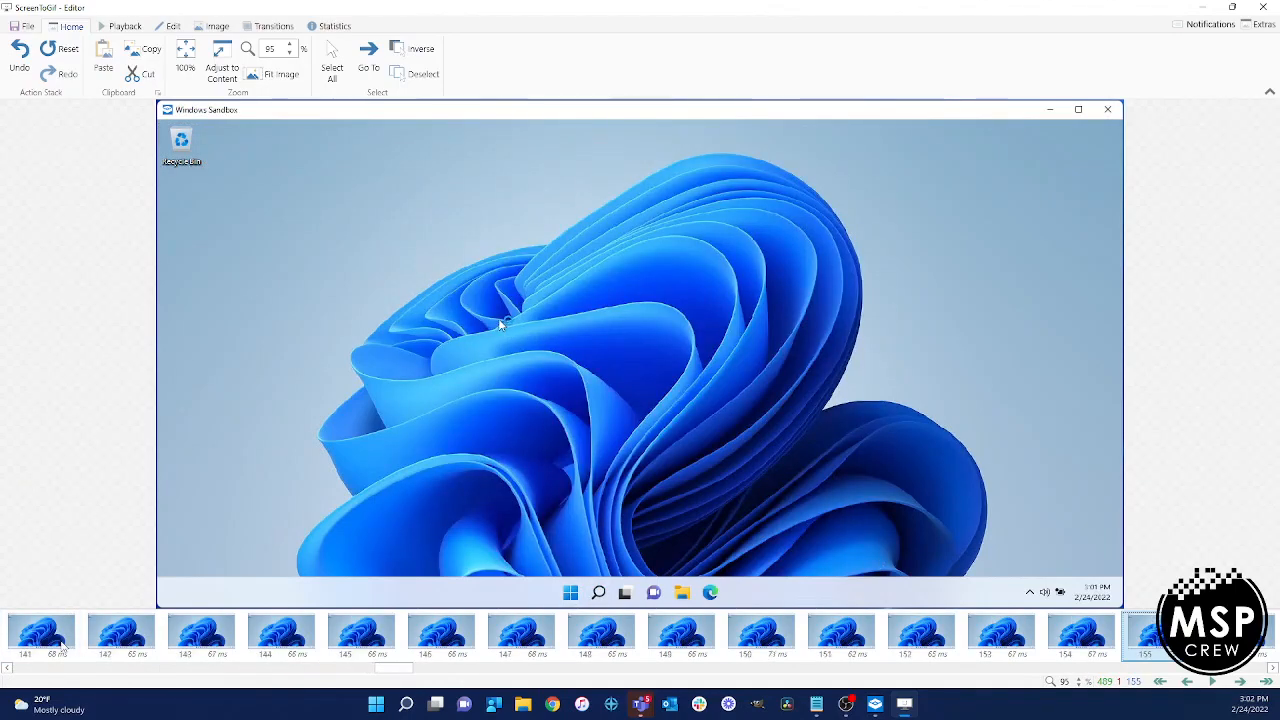
scroll(61, 647, down, 20)
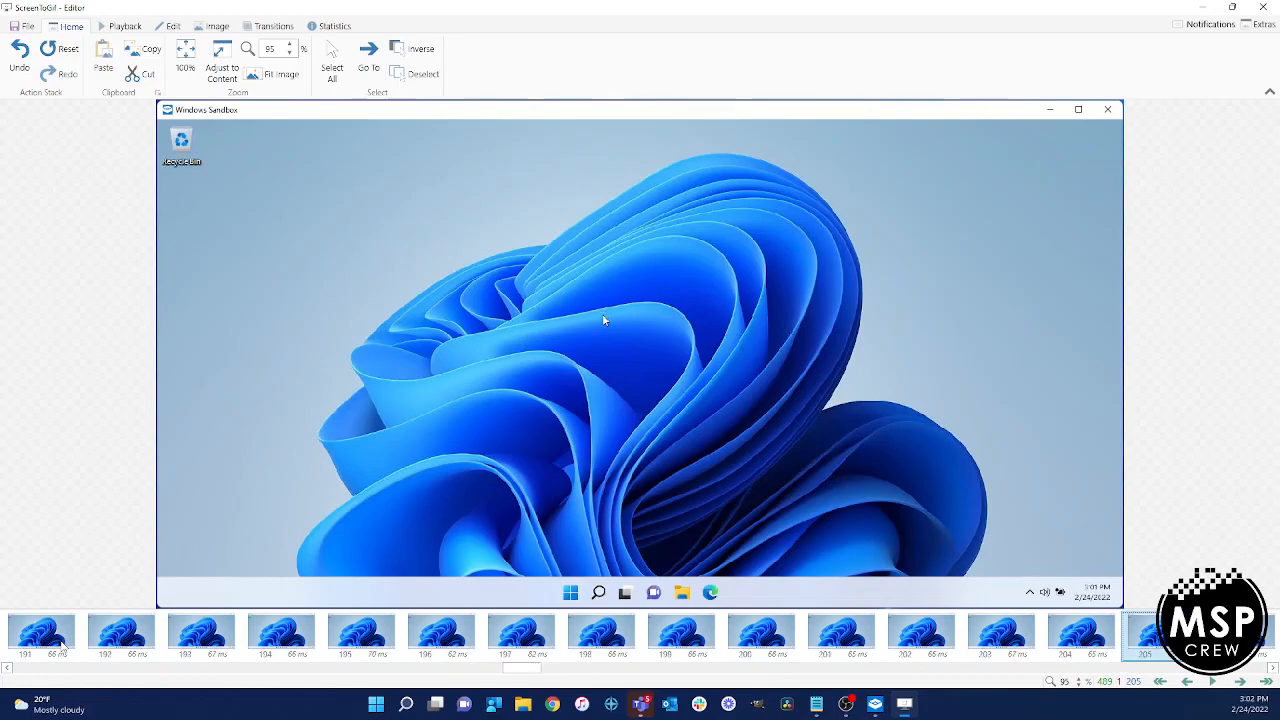
scroll(61, 648, up, 7)
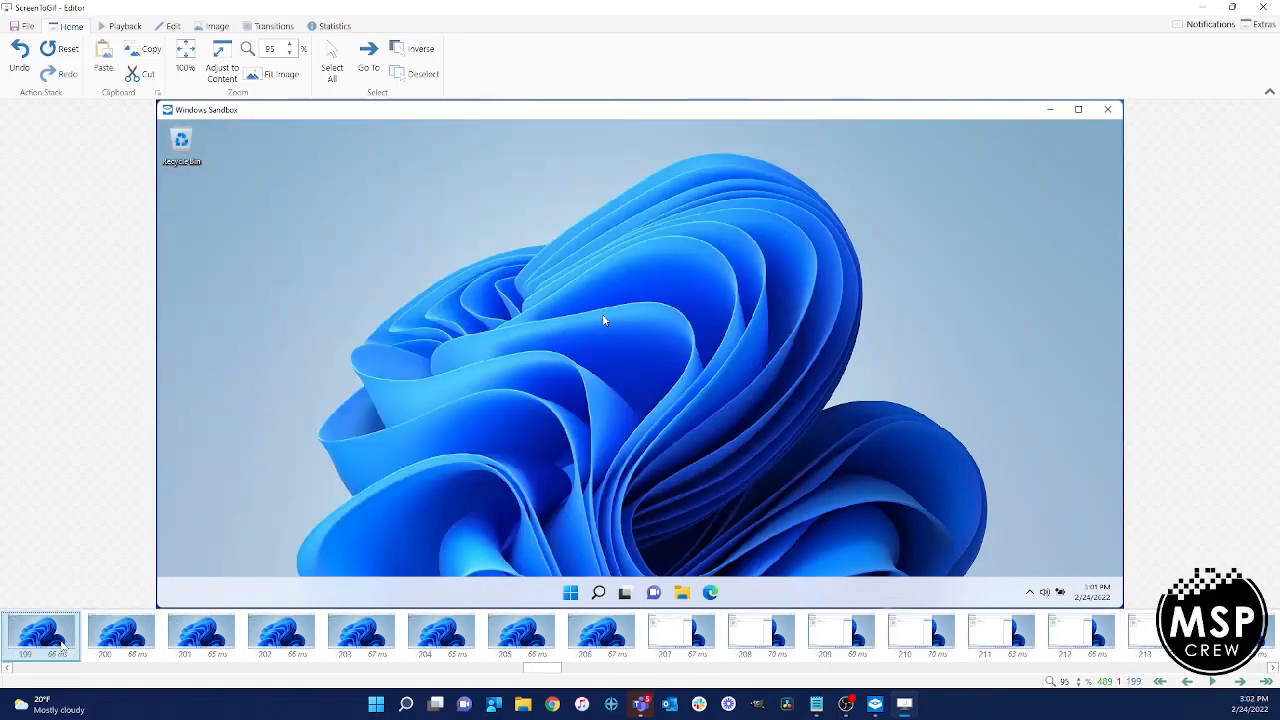
key(Right)
key(Right)
key(Left)
key(shift+Left)
key(shift+Left)
key(shift+Left)
key(shift+Left)
key(shift+Left)
key(shift+Left)
key(shift+Left)
key(shift+Left)
key(shift+Left)
key(shift+Left)
key(shift+Left)
key(shift+Left)
key(shift+Left)
key(shift+Left)
key(shift+Left)
key(shift+Left)
key(shift+Left)
key(shift+Left)
key(shift+Left)
key(shift+Left)
key(shift+Left)
key(shift+Left)
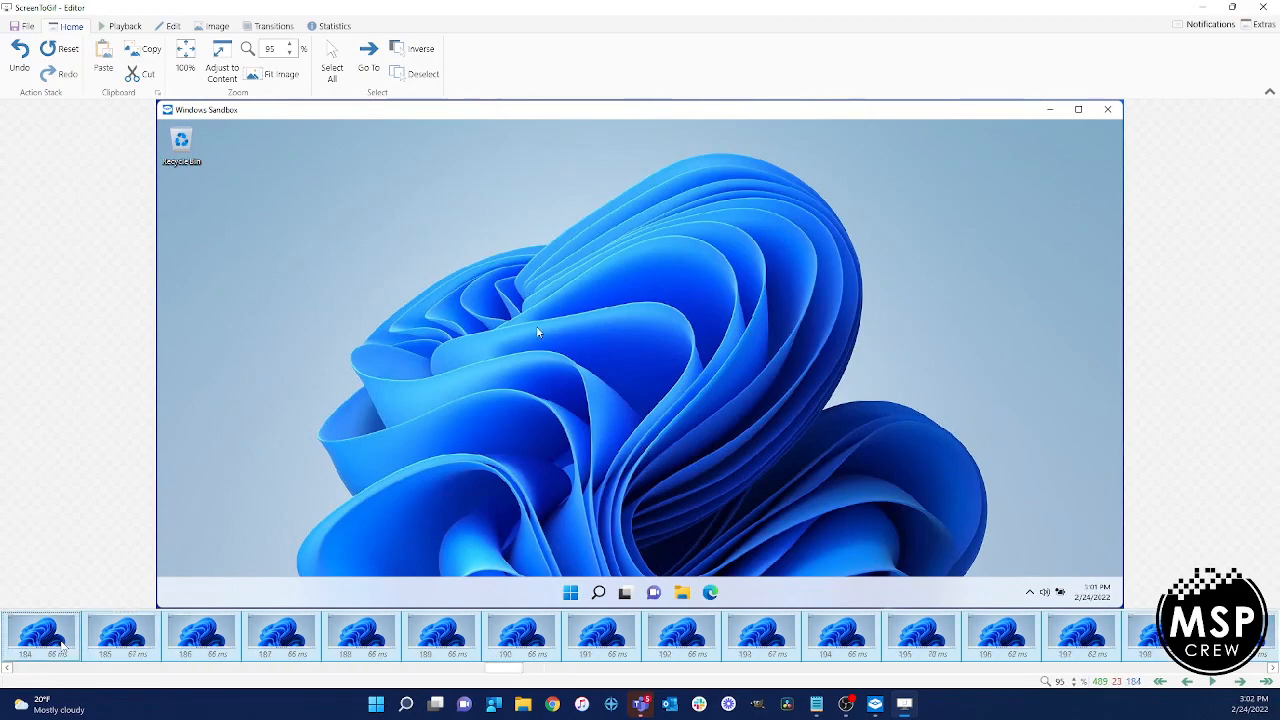
key(shift+Left)
key(shift+Left)
key(shift+Left)
key(shift+Left)
key(shift+Left)
key(shift+Left)
key(shift+Left)
key(shift+Left)
key(shift+Left)
key(shift+Left)
key(shift+Left)
key(shift+Left)
key(shift+Left)
key(shift+Left)
key(shift+Left)
key(shift+Left)
key(shift+Left)
key(shift+Left)
key(shift+Left)
key(shift+Left)
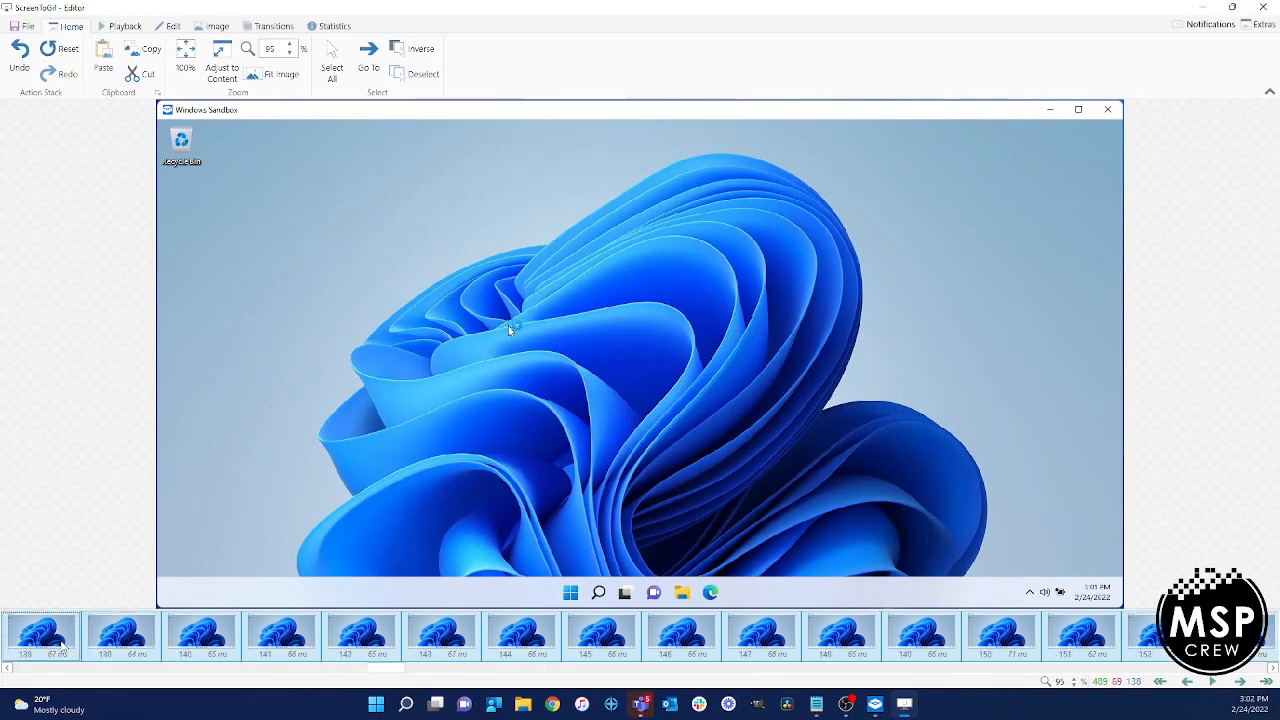
key(shift+Right)
key(shift+Right)
key(shift+Right)
key(shift+Right)
key(shift+Right)
key(shift+Right)
key(shift+Right)
key(shift+Right)
key(shift+Right)
key(shift+Right)
key(shift+Right)
key(shift+Right)
key(shift+Right)
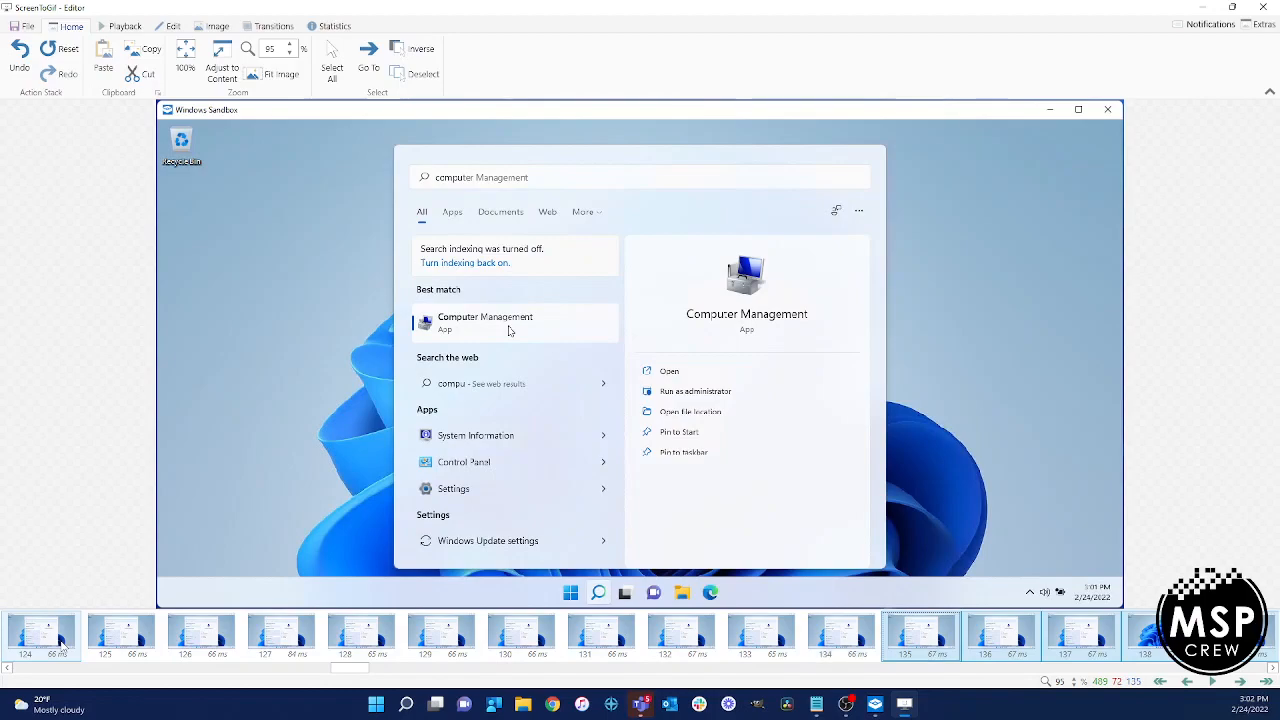
key(shift+Right)
key(shift+Right)
key(shift+Right)
key(shift+Right)
key(shift+Right)
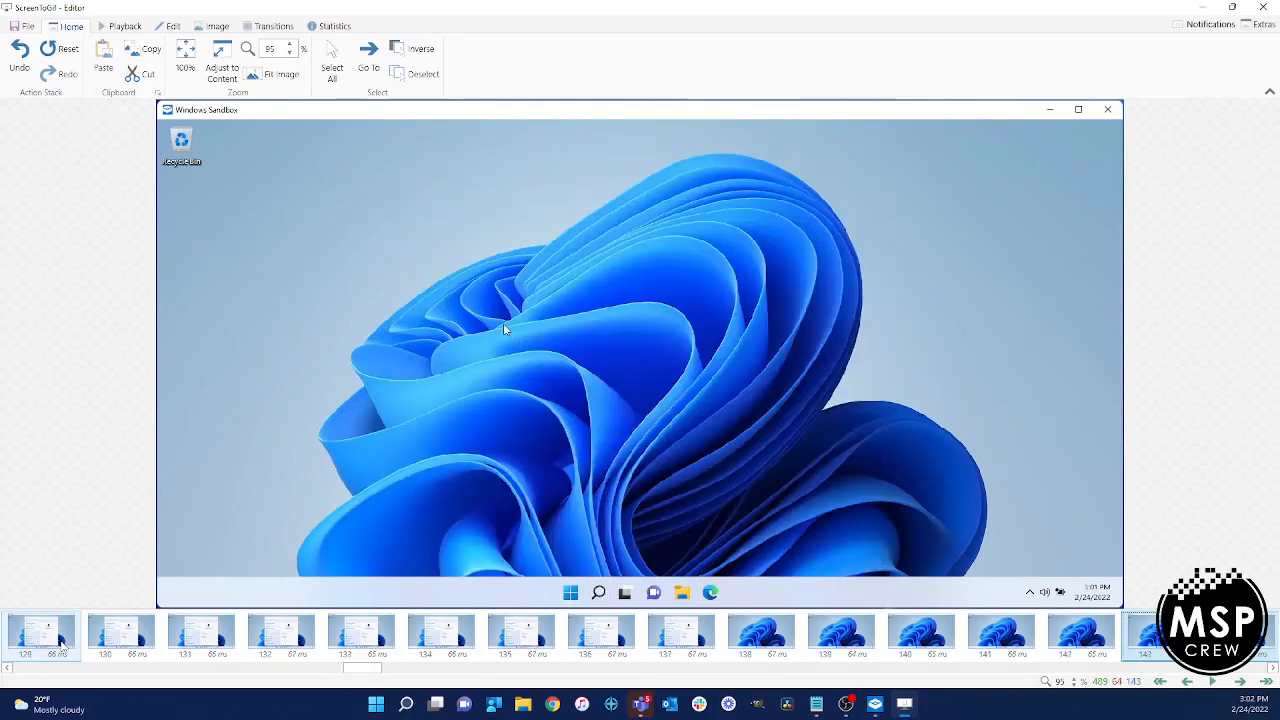
key(Delete)
click(700, 402)
Step forward from frame 129 to the end of the recording to examine the remaining frames after the cut.
click(44, 646)
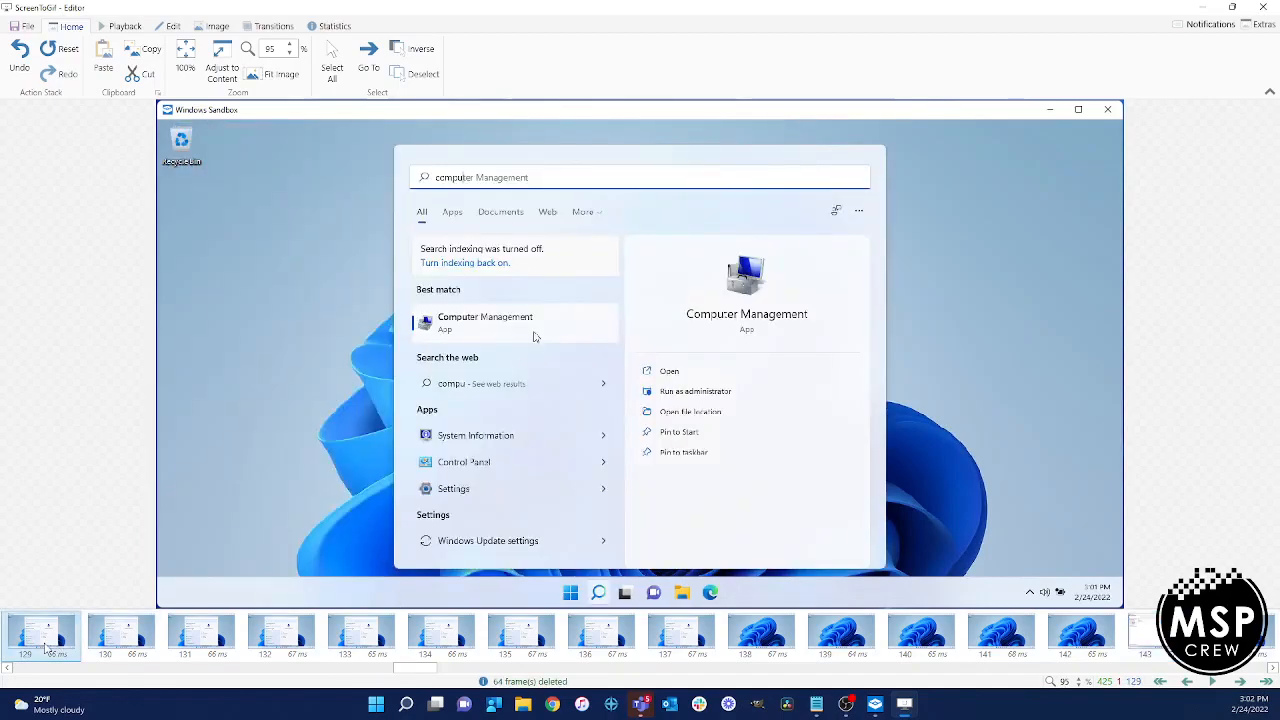
key(Right)
key(Right)
key(Right)
key(Right)
key(Right)
key(Right)
key(Right)
key(Right)
key(Right)
key(Right)
key(Right)
key(Right)
key(Right)
key(Right)
key(Right)
key(Right)
key(Right)
key(Right)
key(Right)
key(Right)
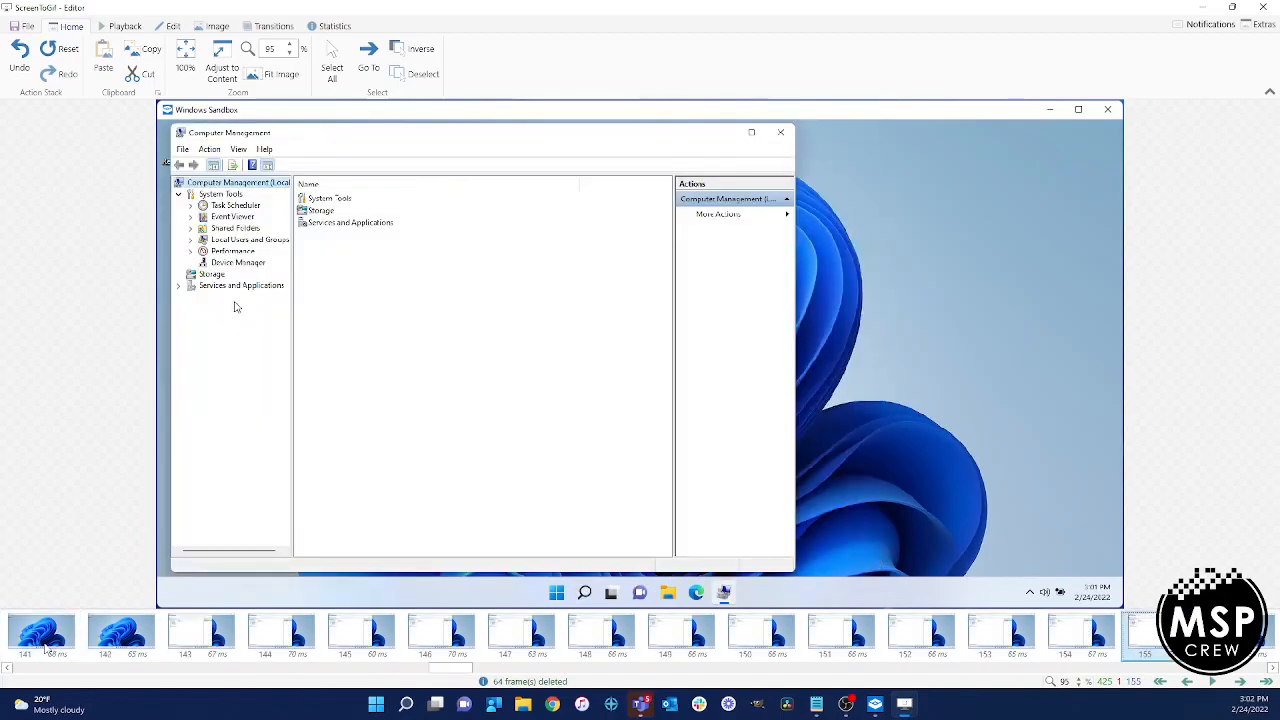
key(Right)
key(Right)
key(Right)
key(Right)
key(Right)
key(Right)
key(Right)
key(Right)
key(Right)
key(Right)
key(Right)
key(Right)
key(Right)
key(Right)
key(Right)
key(Right)
key(Right)
key(Right)
key(Right)
key(Right)
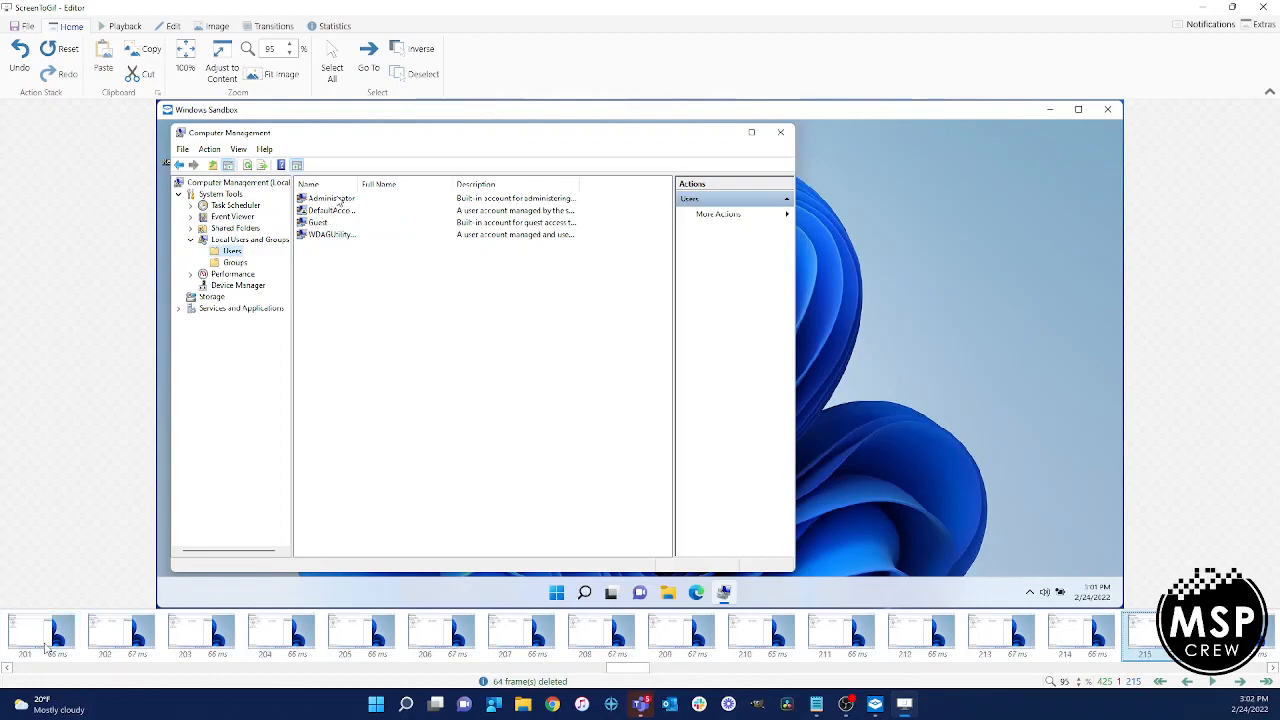
key(Right)
key(Right)
key(Right)
key(Right)
key(Right)
key(Right)
key(Right)
key(Right)
key(Right)
key(Right)
key(Right)
key(Right)
key(Right)
key(Right)
key(Right)
key(Right)
key(Right)
key(Right)
key(Right)
key(Right)
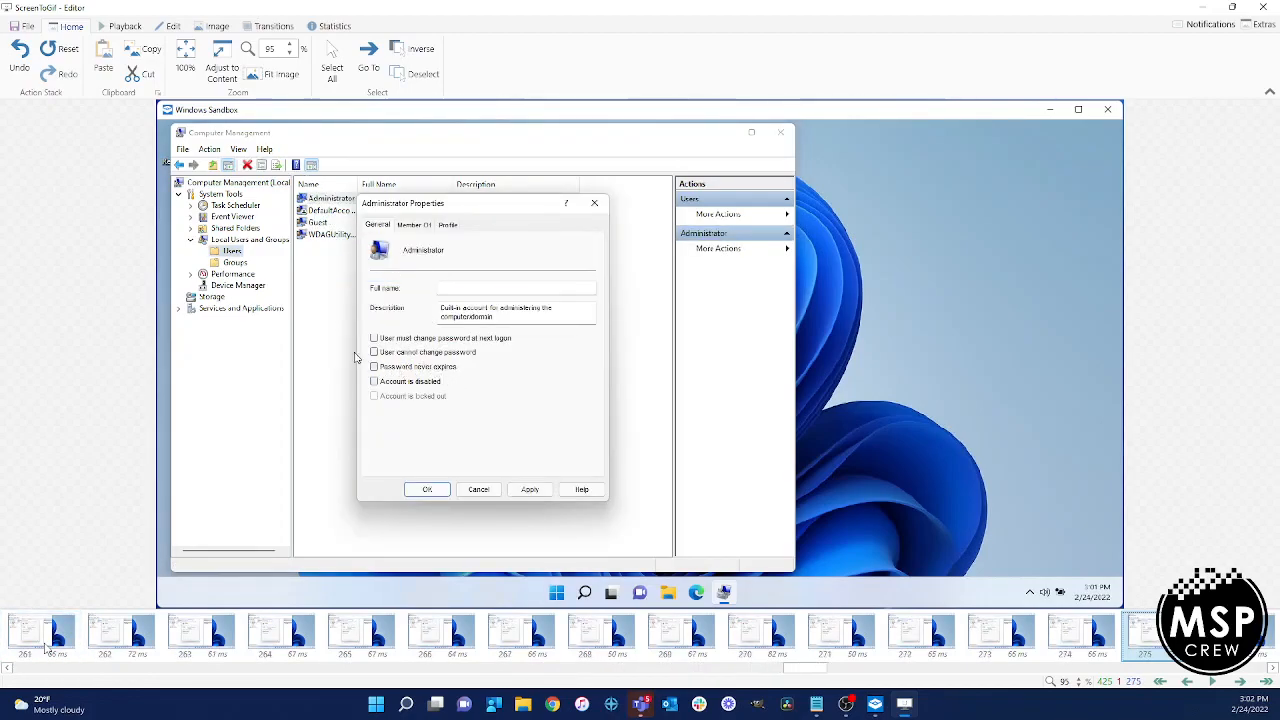
key(Right)
key(Right)
key(Right)
key(Right)
key(Right)
key(Right)
key(Right)
key(Right)
key(Right)
key(Right)
key(Right)
key(Right)
key(Right)
key(Right)
key(Right)
key(Right)
key(Right)
key(Right)
key(Right)
key(Right)
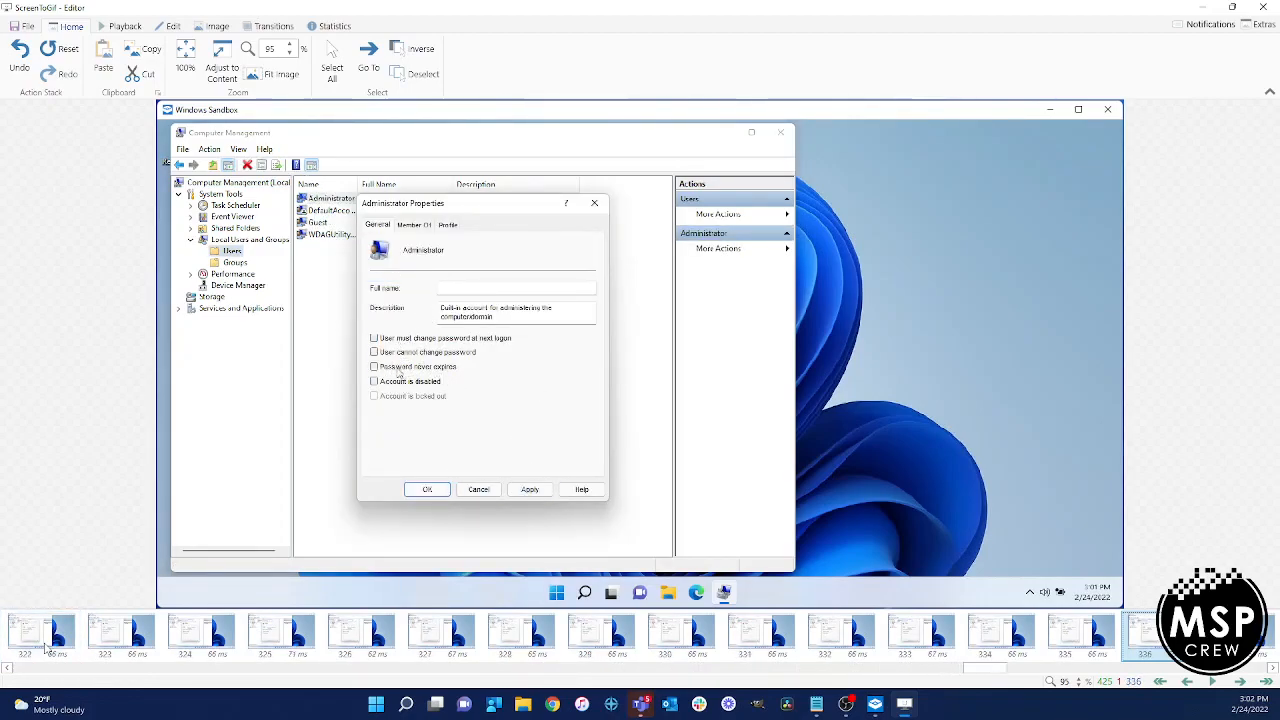
key(Right)
key(Right)
key(Right)
key(Right)
key(Right)
key(Right)
key(Right)
key(Right)
key(Right)
key(Right)
key(Right)
key(Right)
key(Right)
key(Right)
key(Right)
key(Right)
key(Right)
key(Right)
key(Right)
key(Right)
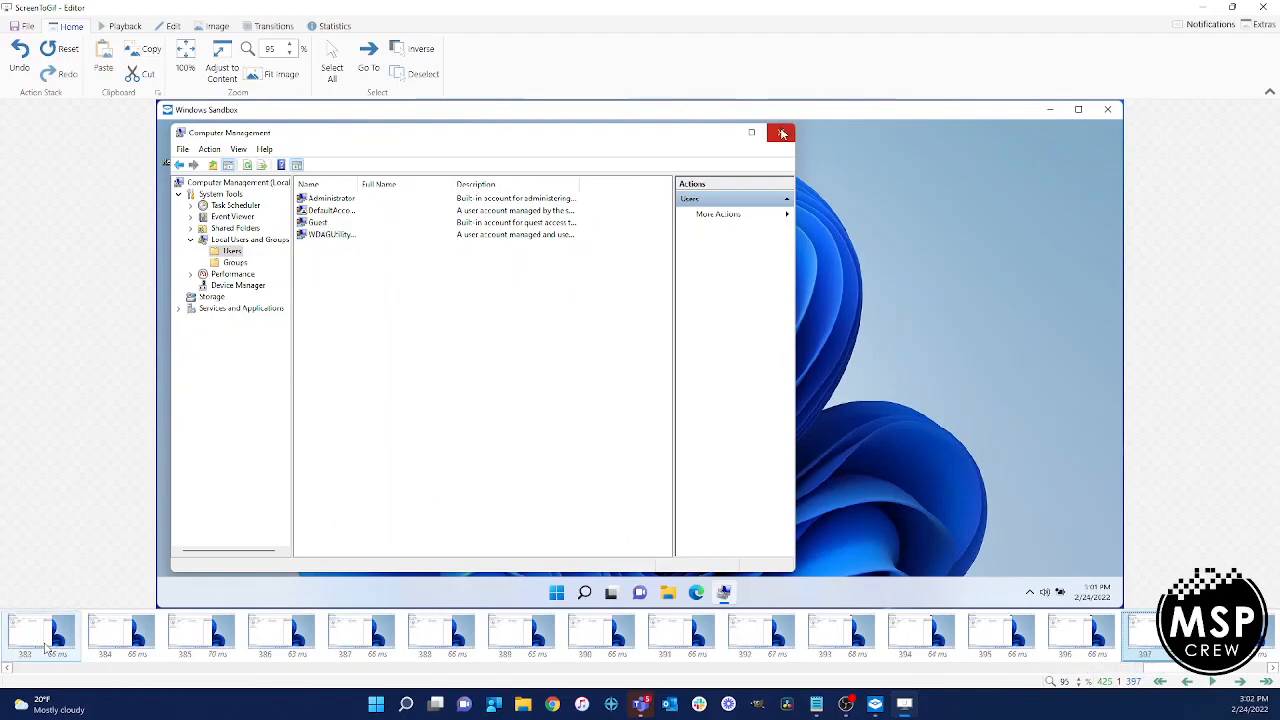
key(Right)
key(Right)
key(Right)
key(Right)
key(Right)
key(Right)
key(Right)
key(Right)
key(Right)
key(Right)
key(Right)
key(Right)
key(Right)
key(Right)
key(Right)
key(Right)
key(Right)
key(Right)
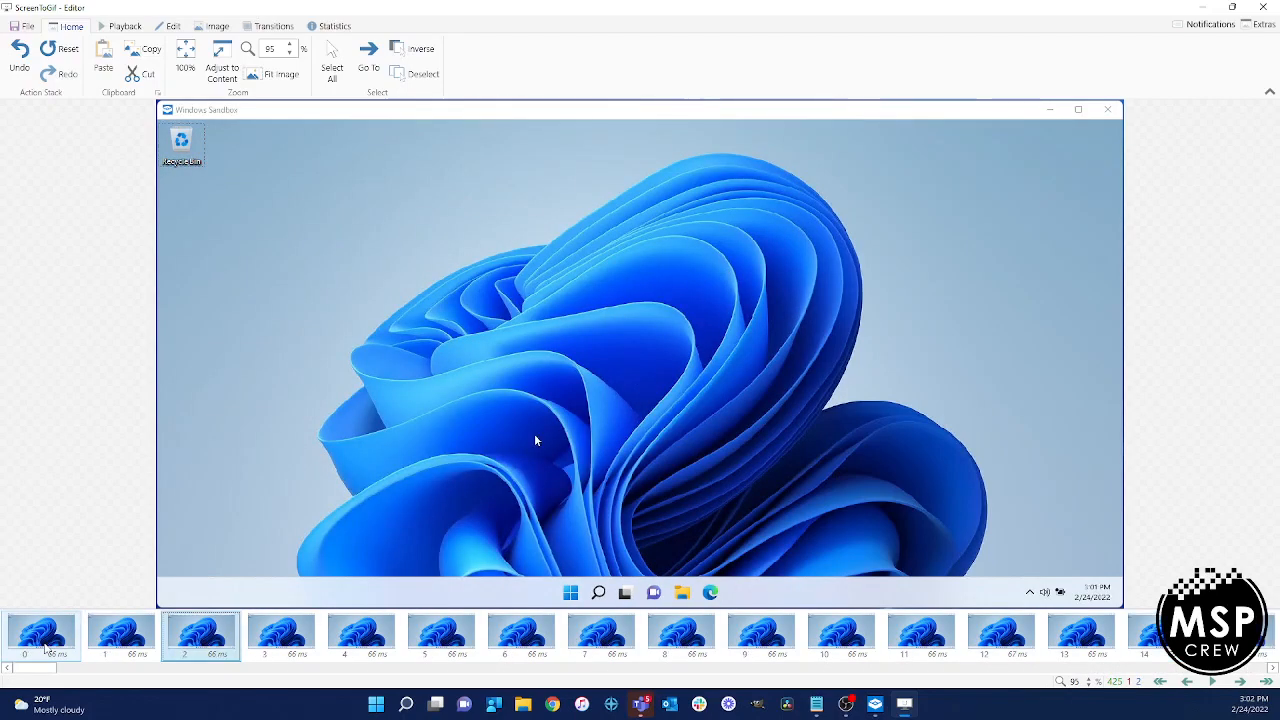
Overlay a red rectangle outline, thickness 4.00 with no fill, around the user account list on frame 381.
key(Left)
key(Left)
key(Left)
key(Left)
key(Left)
key(Left)
key(Left)
key(Left)
key(Left)
key(Left)
key(Left)
key(Left)
key(Left)
key(Left)
key(Left)
key(Left)
key(Left)
key(Left)
key(Left)
key(Left)
key(Left)
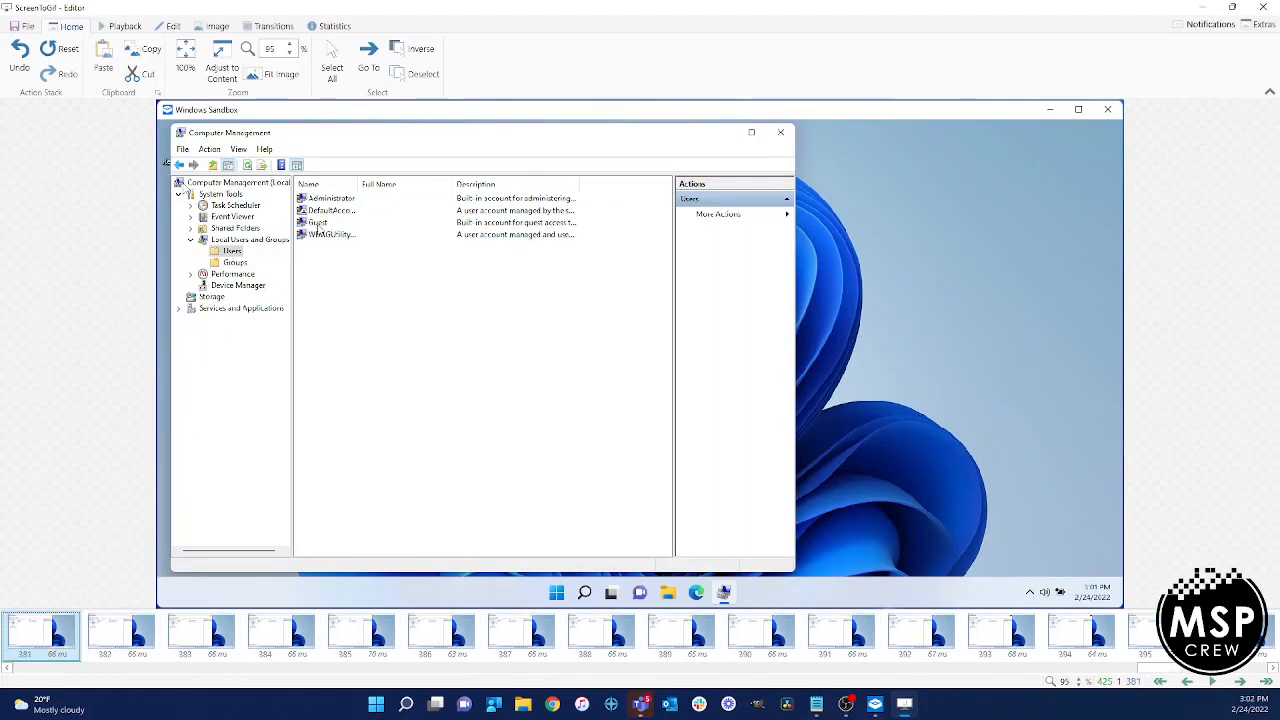
click(270, 26)
click(217, 26)
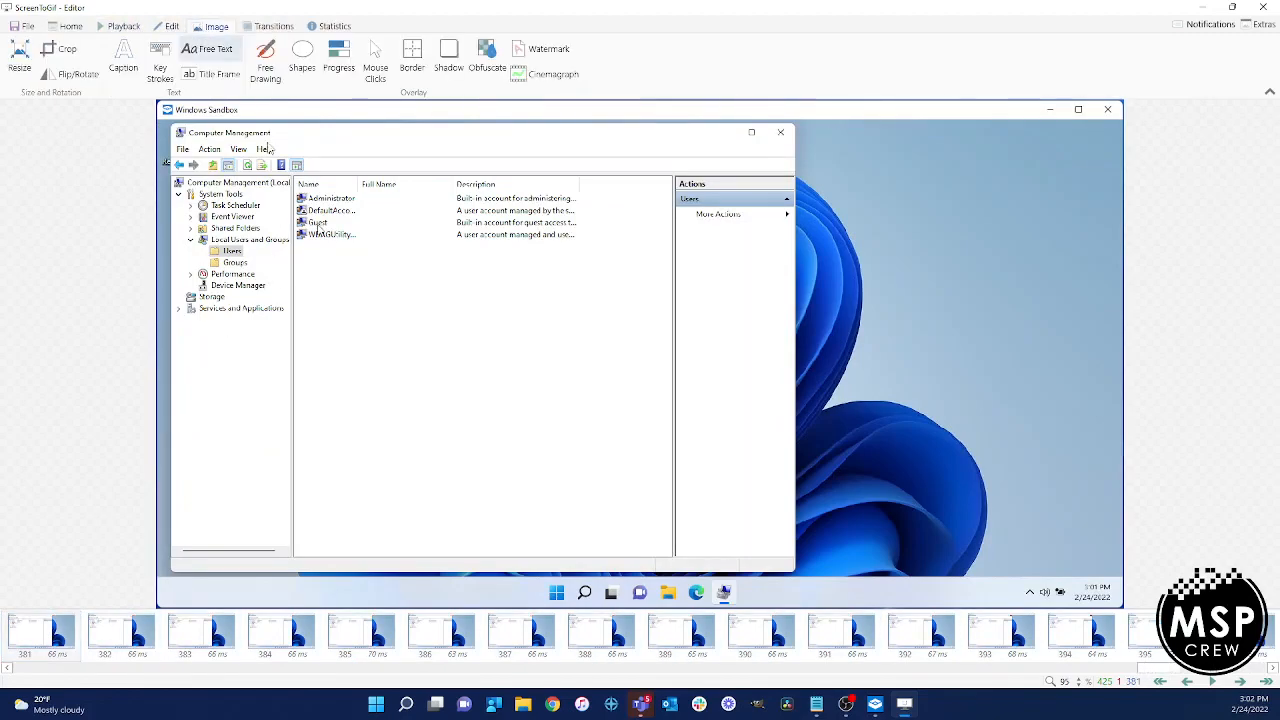
click(302, 58)
drag(520, 279, 524, 278)
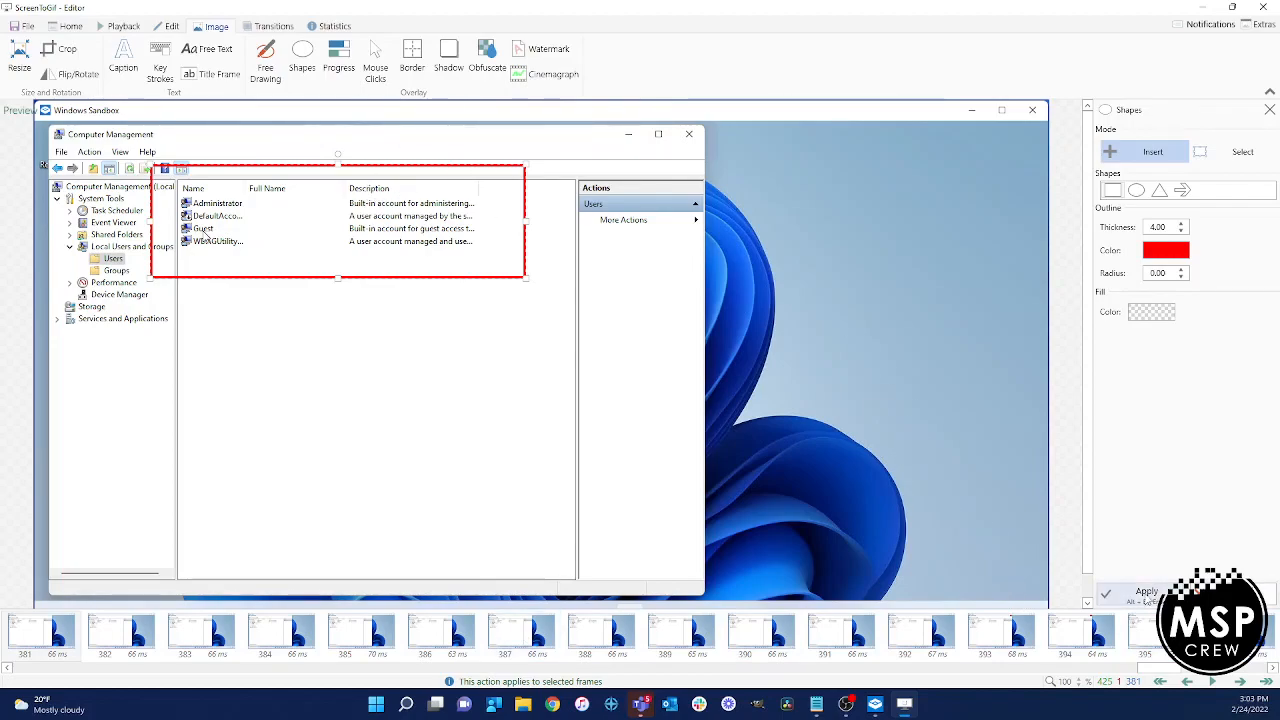
click(1140, 592)
Step back and forth around frame 381 to check which frames carry the red rectangle.
key(Left)
key(Left)
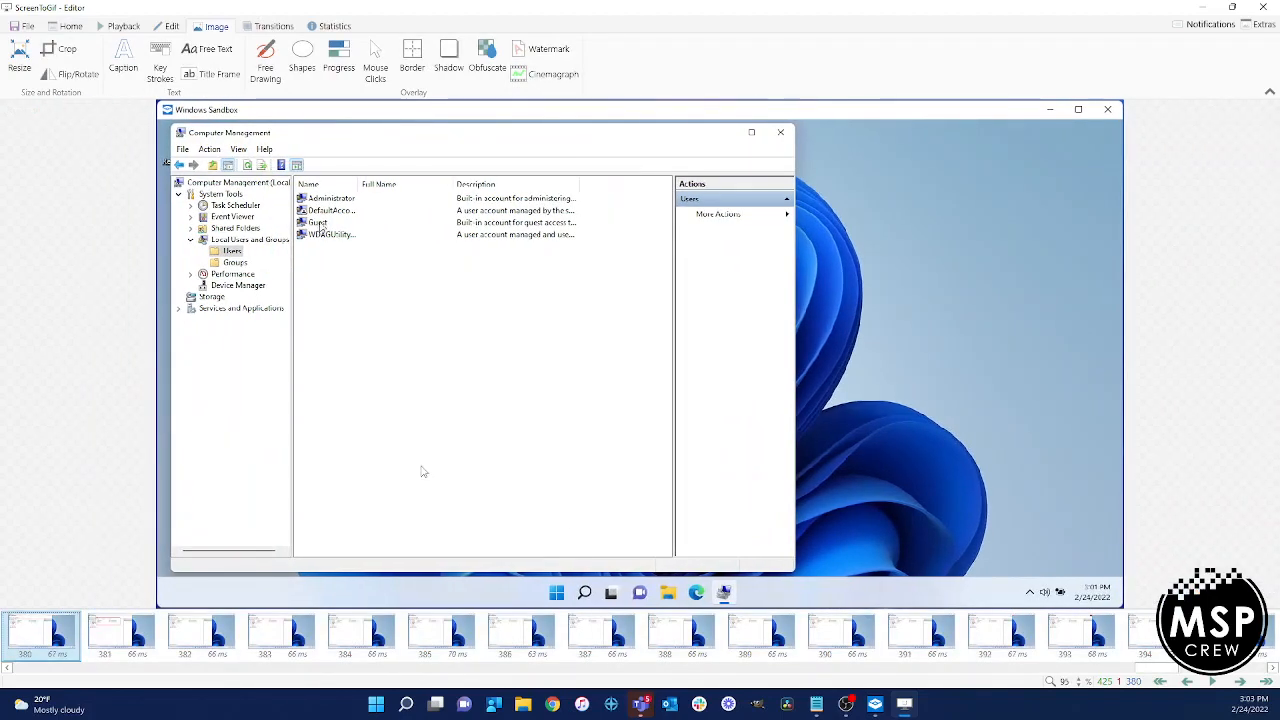
key(Right)
key(Right)
key(Right)
key(Left)
key(Left)
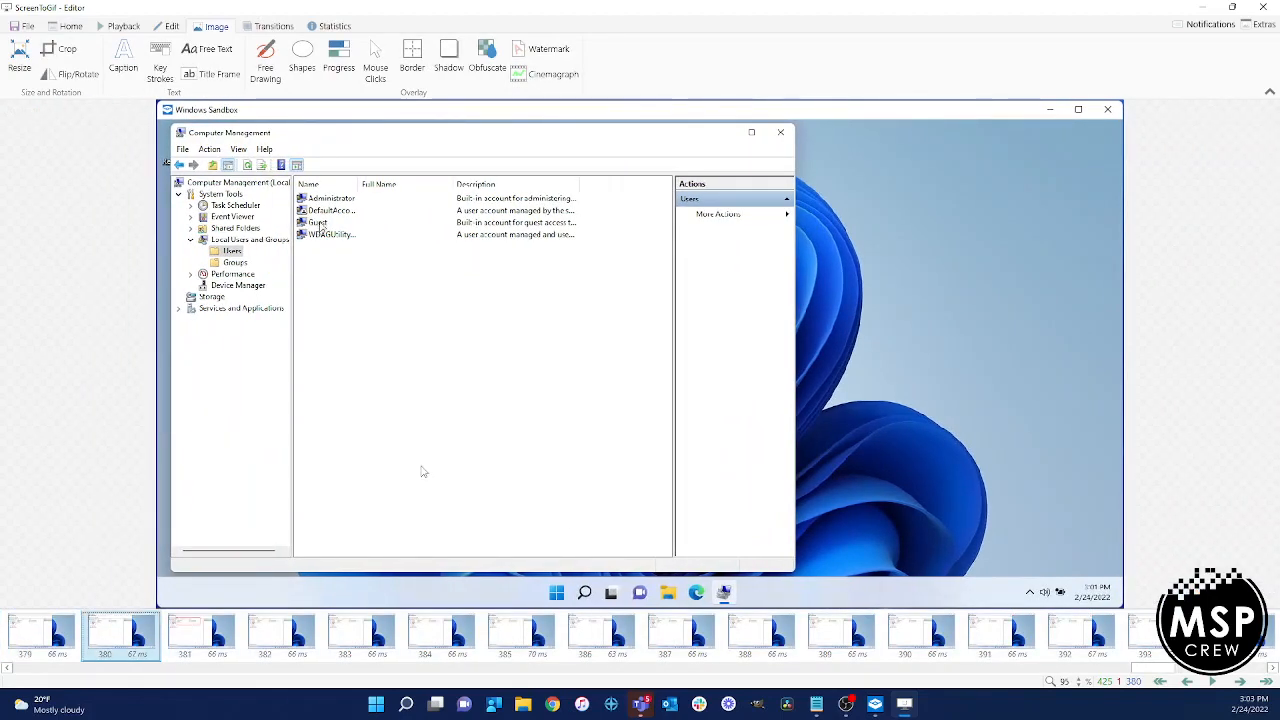
key(Right)
Return to the recording's start, go to frame 326, and step backward to frame 136 to review the Computer Management sequence.
key(Home)
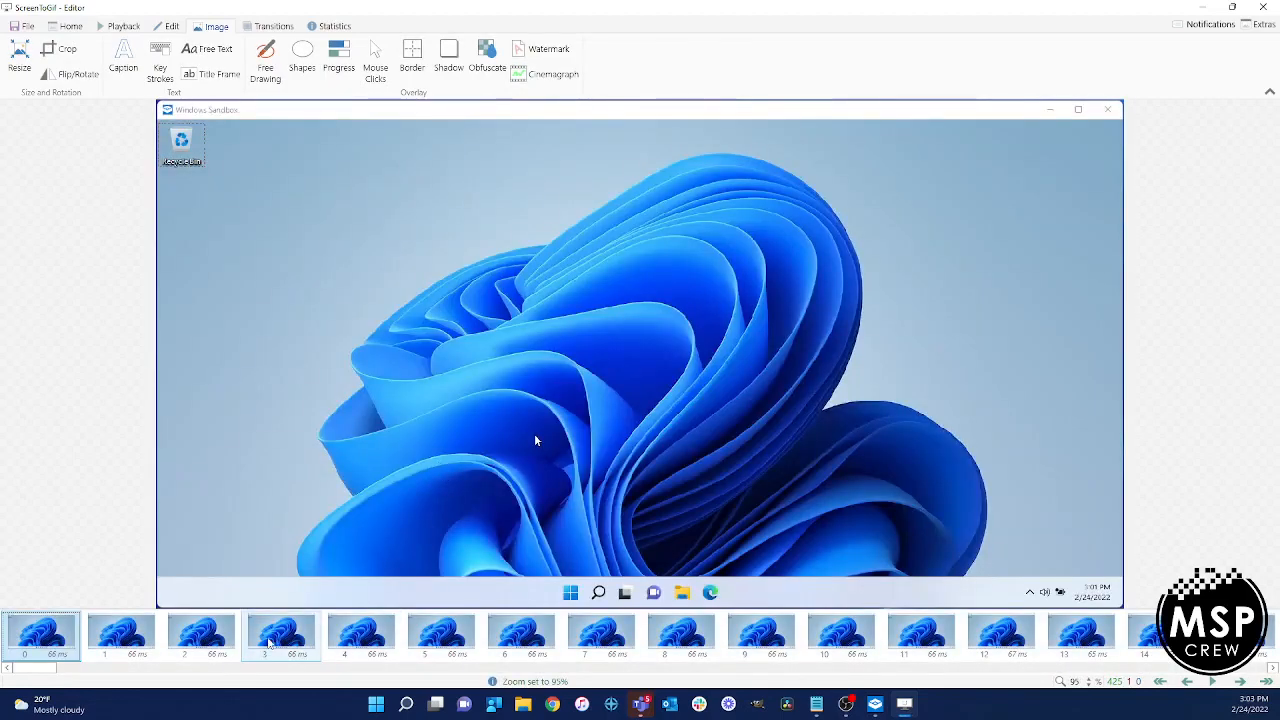
drag(46, 668, 986, 672)
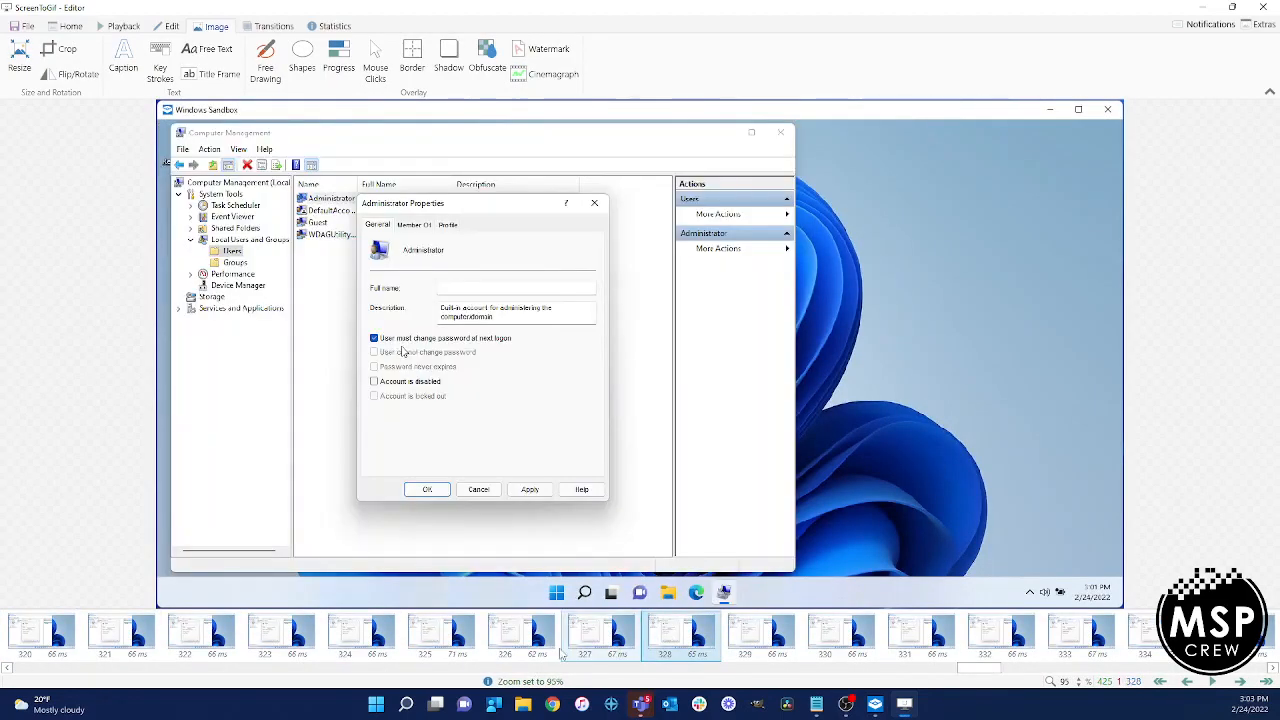
click(526, 642)
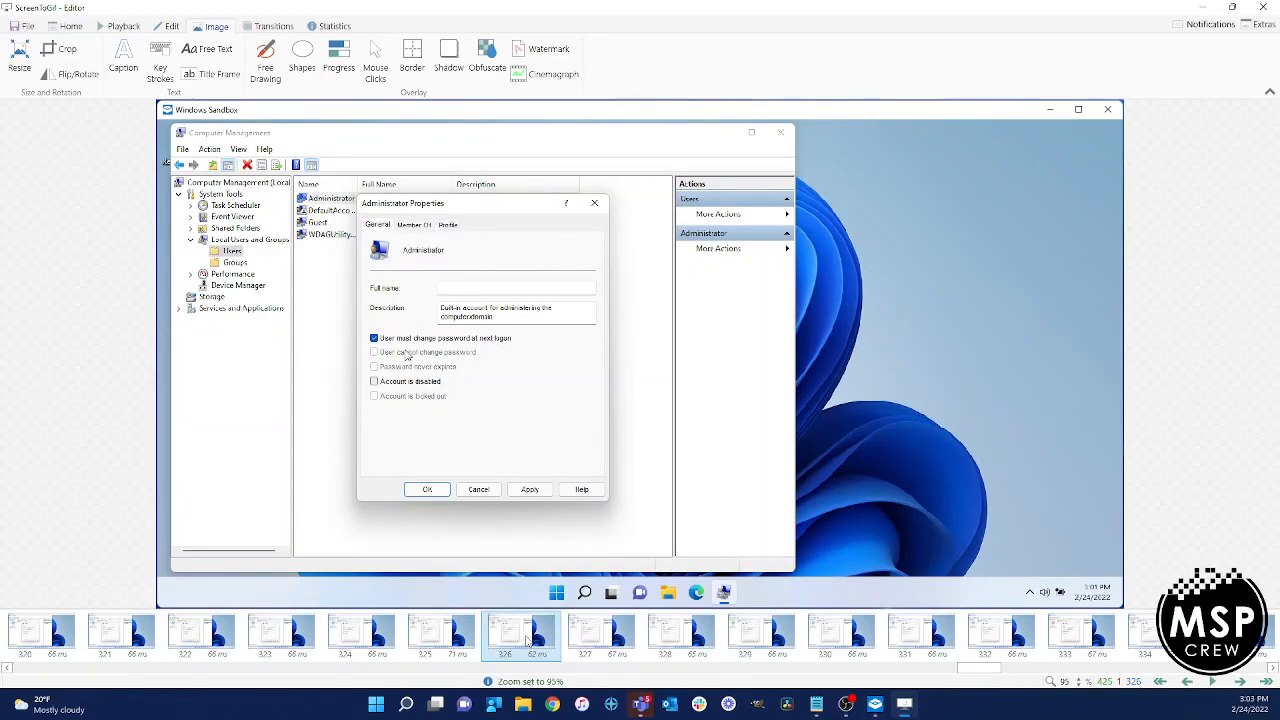
key(Left)
key(Left)
key(Left)
key(Left)
key(Left)
key(Left)
key(Left)
key(Left)
key(Left)
key(Left)
key(Left)
key(Left)
key(Left)
key(Left)
key(Left)
key(Left)
key(Left)
key(Left)
key(Left)
key(Left)
key(Left)
key(Left)
key(Left)
key(Left)
key(Left)
key(Left)
key(Left)
key(Left)
key(Left)
key(Left)
key(Left)
key(Left)
key(Left)
key(Left)
key(Left)
key(Left)
key(Left)
key(Left)
key(Left)
key(Left)
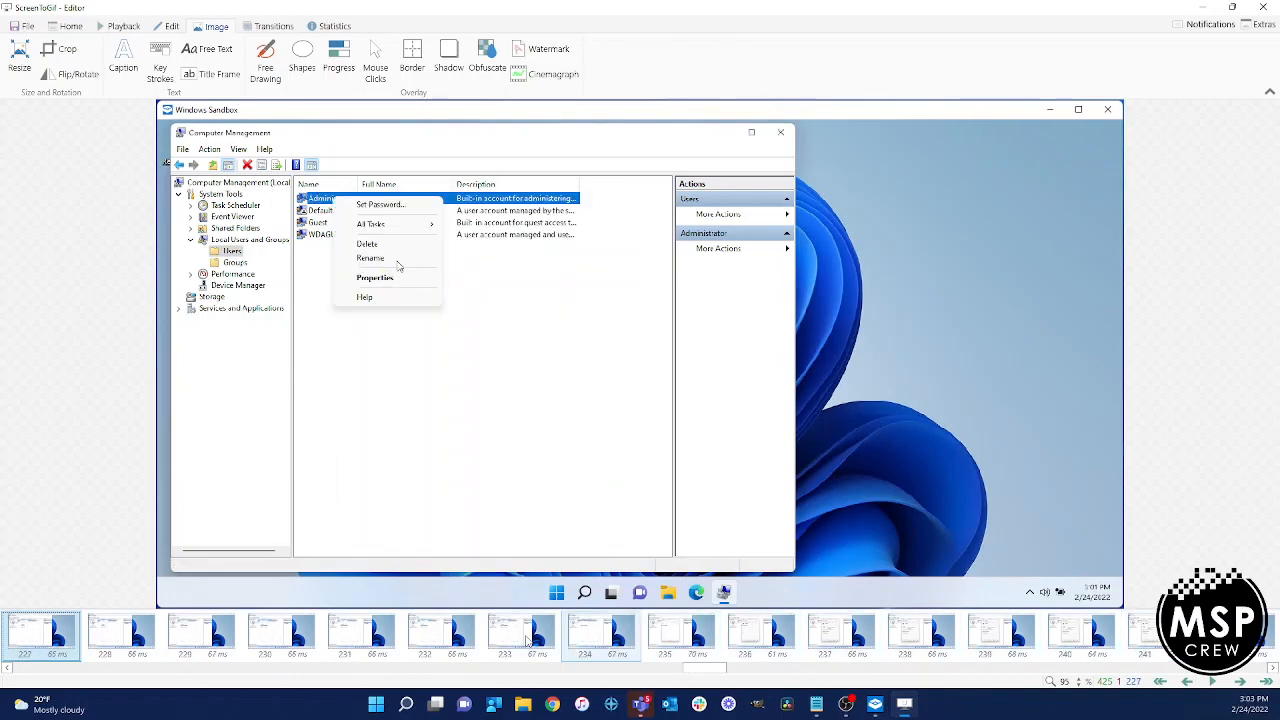
key(Left)
key(Left)
key(Left)
key(Left)
key(Left)
key(Left)
key(Left)
key(Left)
key(Left)
key(Left)
key(Left)
key(Left)
key(Left)
key(Left)
key(Left)
key(Left)
key(Left)
key(Left)
key(Left)
key(Left)
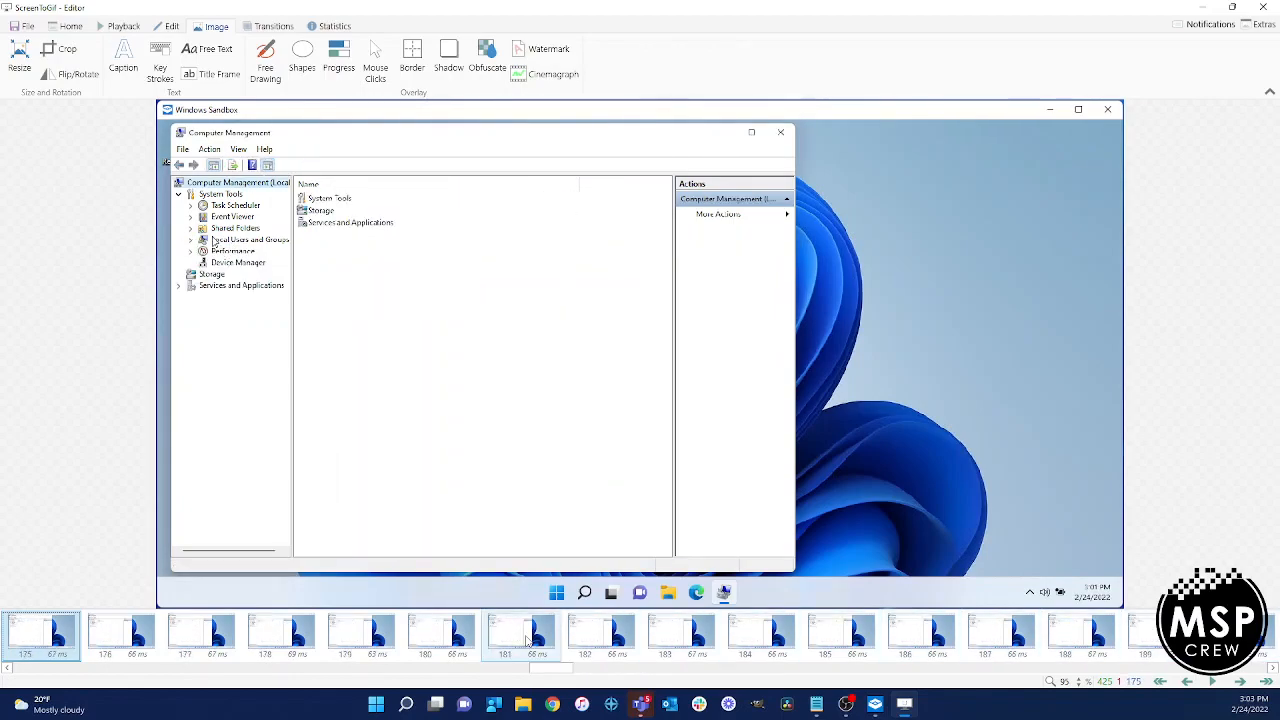
key(Left)
key(Left)
key(Left)
key(Left)
key(Left)
key(Left)
key(Left)
key(Left)
key(Left)
key(Left)
key(Left)
key(Left)
key(Left)
key(Left)
key(Left)
key(Left)
key(Left)
key(Left)
key(Left)
key(Left)
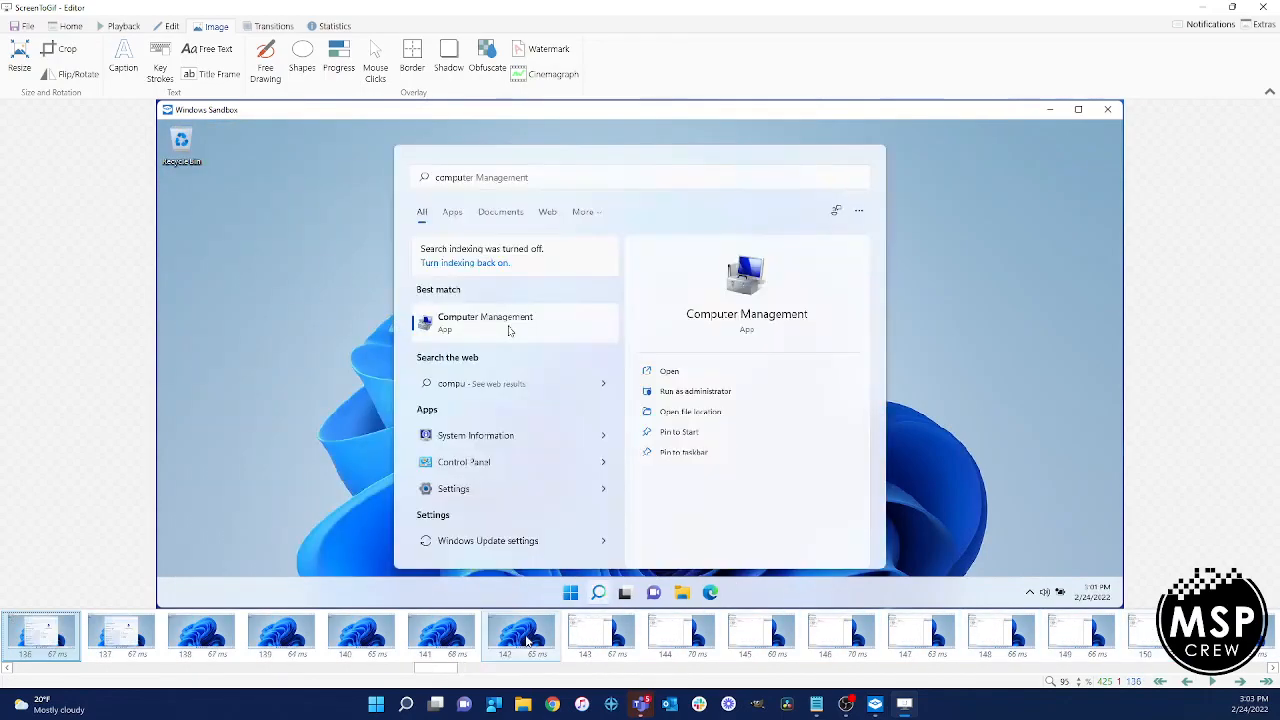
Step forward from frame 136 to frame 189 to examine the stretch before Local Users and Groups is expanded.
key(Right)
key(Right)
key(Right)
key(Right)
key(Right)
key(Right)
key(Right)
key(Right)
key(Right)
key(Right)
key(Right)
key(Right)
key(Right)
key(Right)
key(Right)
key(Right)
key(Right)
key(Right)
key(Right)
key(Right)
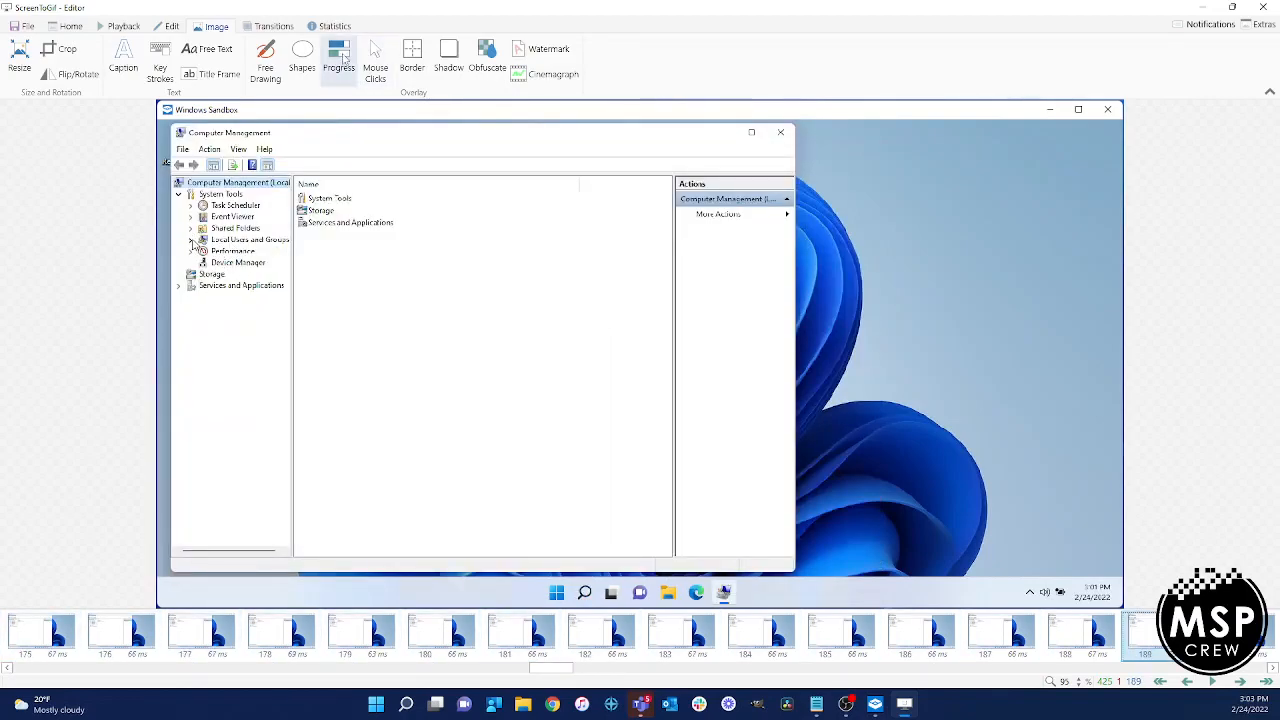
Step backward from frame 179 to find the frame where the Computer Management window first appears.
click(395, 645)
key(Left)
key(Left)
key(Left)
key(Left)
key(Left)
key(Left)
key(Left)
key(Left)
key(Left)
key(Left)
key(Left)
key(Left)
key(Left)
key(Left)
key(Left)
key(Left)
key(Left)
key(Left)
key(Left)
key(Left)
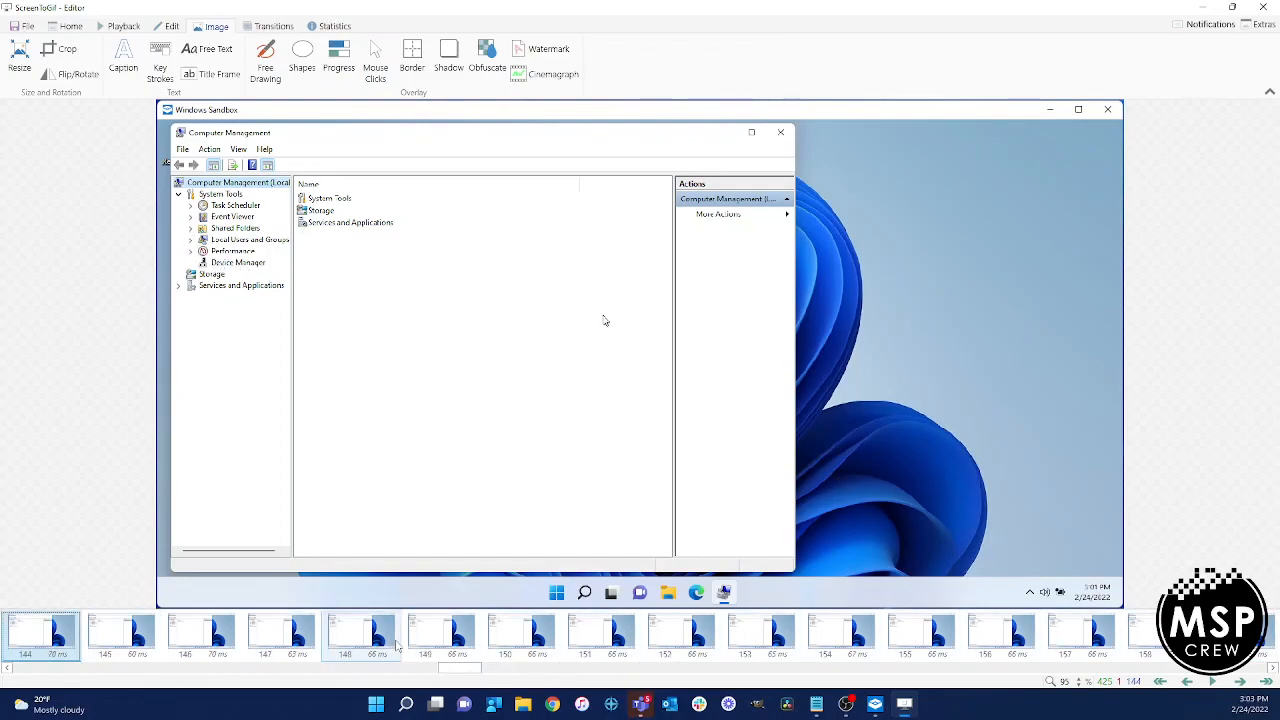
key(Left)
key(Left)
key(Left)
key(Left)
key(Left)
key(Left)
Select frames 143 through 189, from the Computer Management window's first appearance to just before Local Users and Groups is expanded.
key(Right)
key(Right)
key(Right)
key(Right)
key(Right)
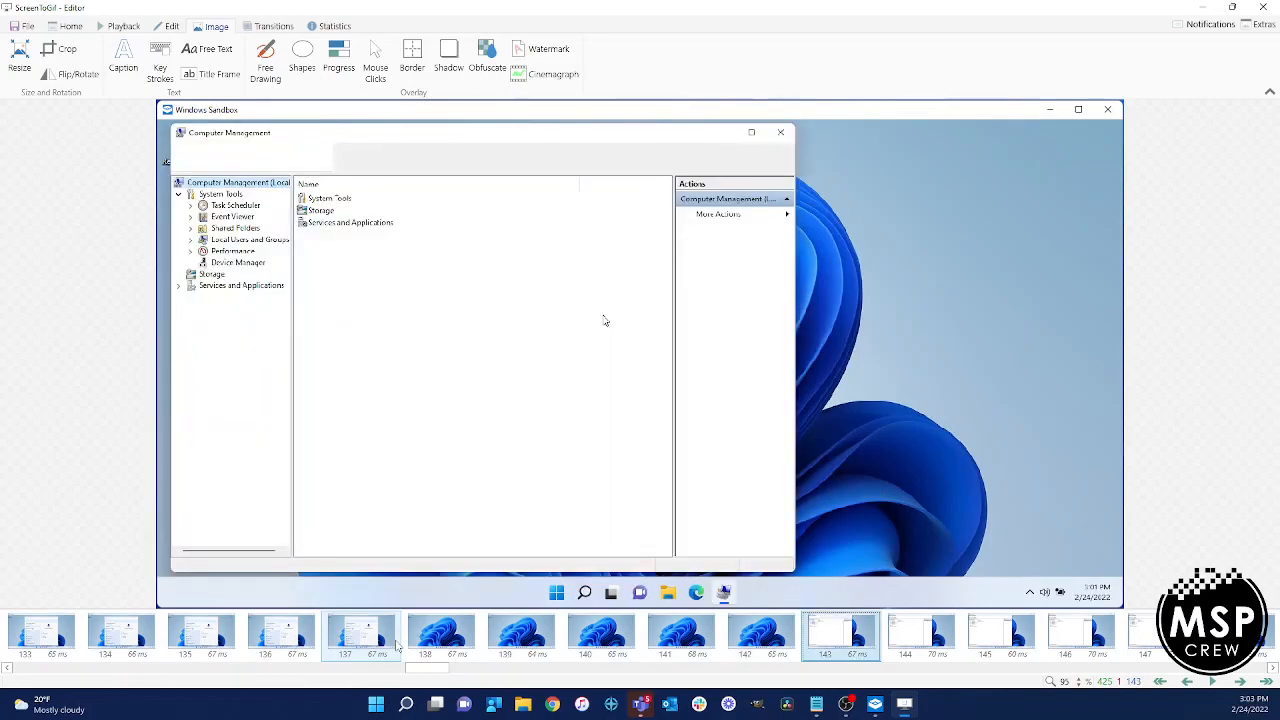
key(Right)
key(Right)
key(Right)
key(Right)
key(Right)
key(Right)
key(Right)
key(Right)
key(Right)
key(Right)
key(Right)
key(Right)
key(Right)
key(Right)
key(Right)
key(Right)
key(Right)
key(Right)
key(Right)
key(Right)
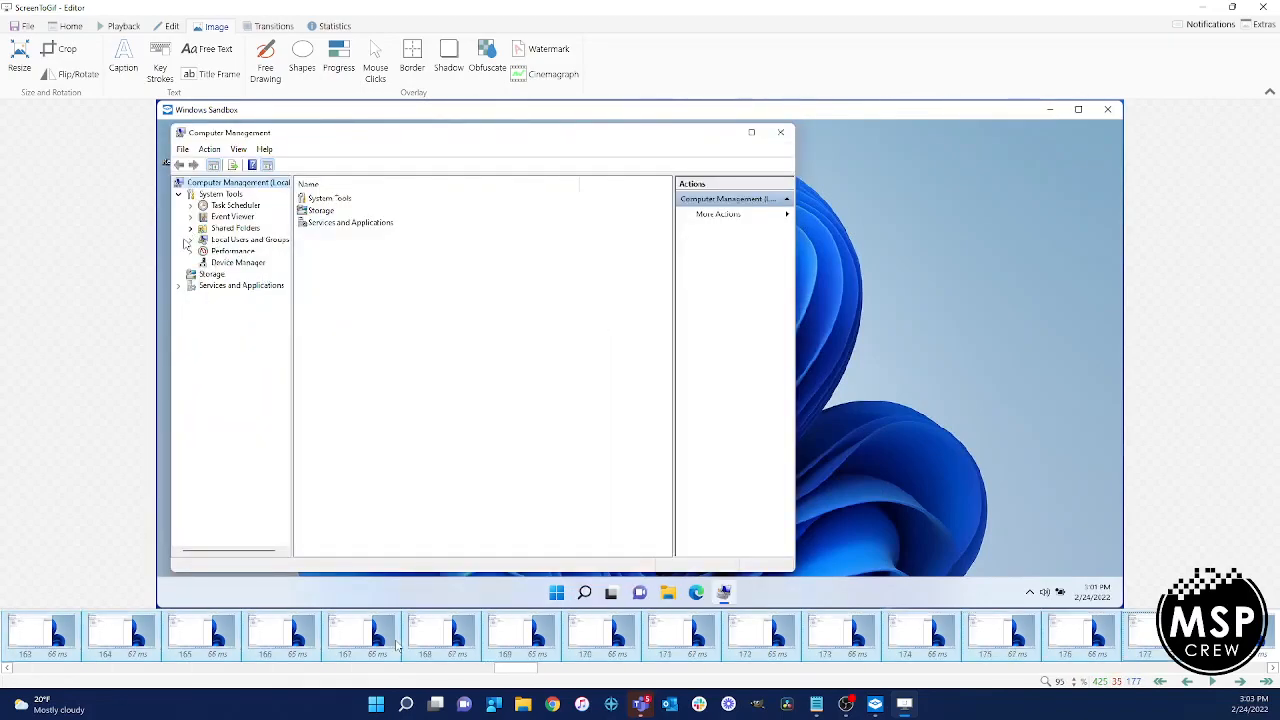
key(Right)
key(Right)
key(Right)
key(Right)
key(Right)
key(Right)
key(Right)
key(Right)
key(Right)
key(Right)
key(Right)
key(Right)
key(Right)
key(Right)
key(Right)
key(Right)
key(Right)
key(Right)
key(Right)
key(Right)
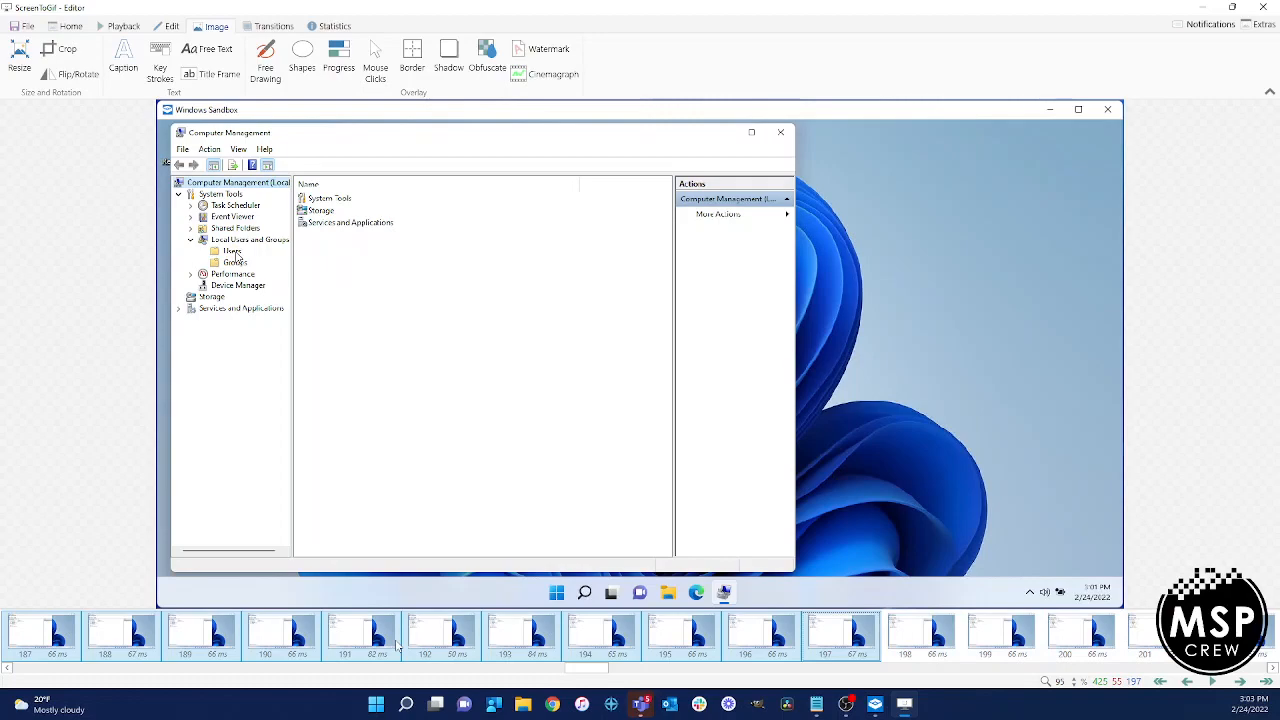
key(Left)
key(Left)
key(Left)
key(Left)
key(Left)
key(Left)
key(Left)
key(Left)
key(Right)
key(Left)
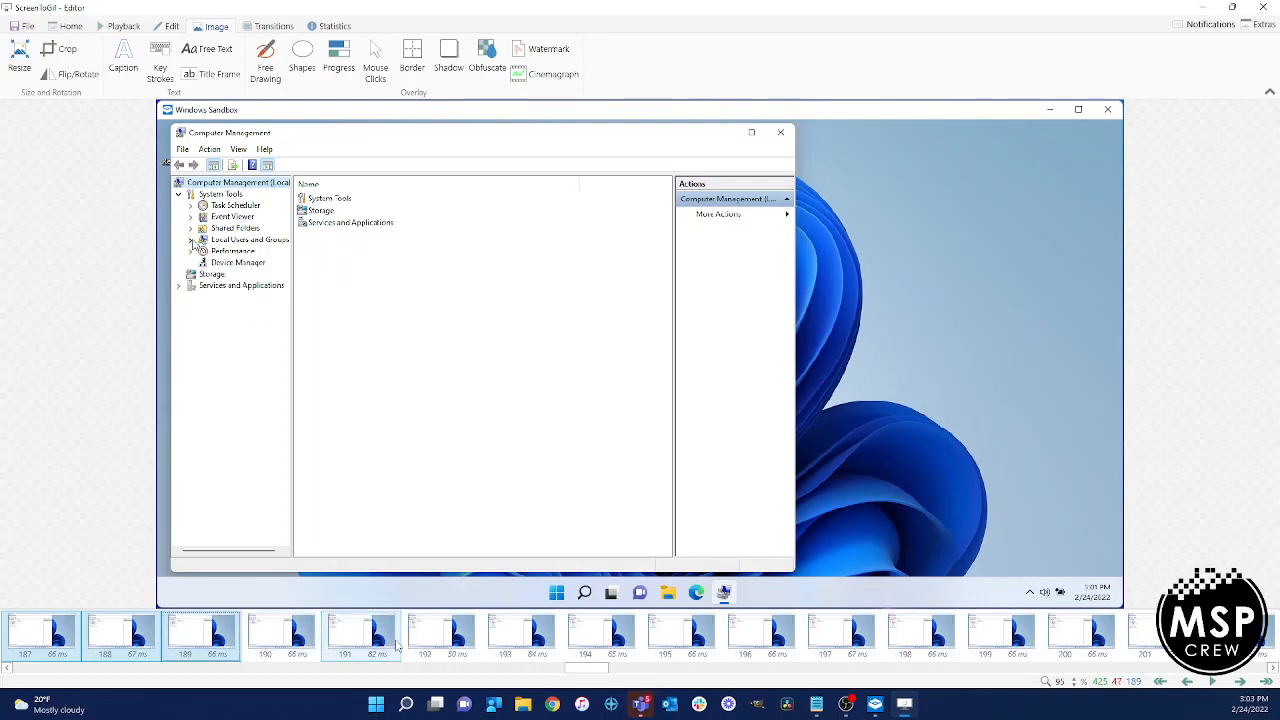
Add a red rectangle shape around Local Users and Groups in the console tree and apply it to the selected frames.
click(304, 66)
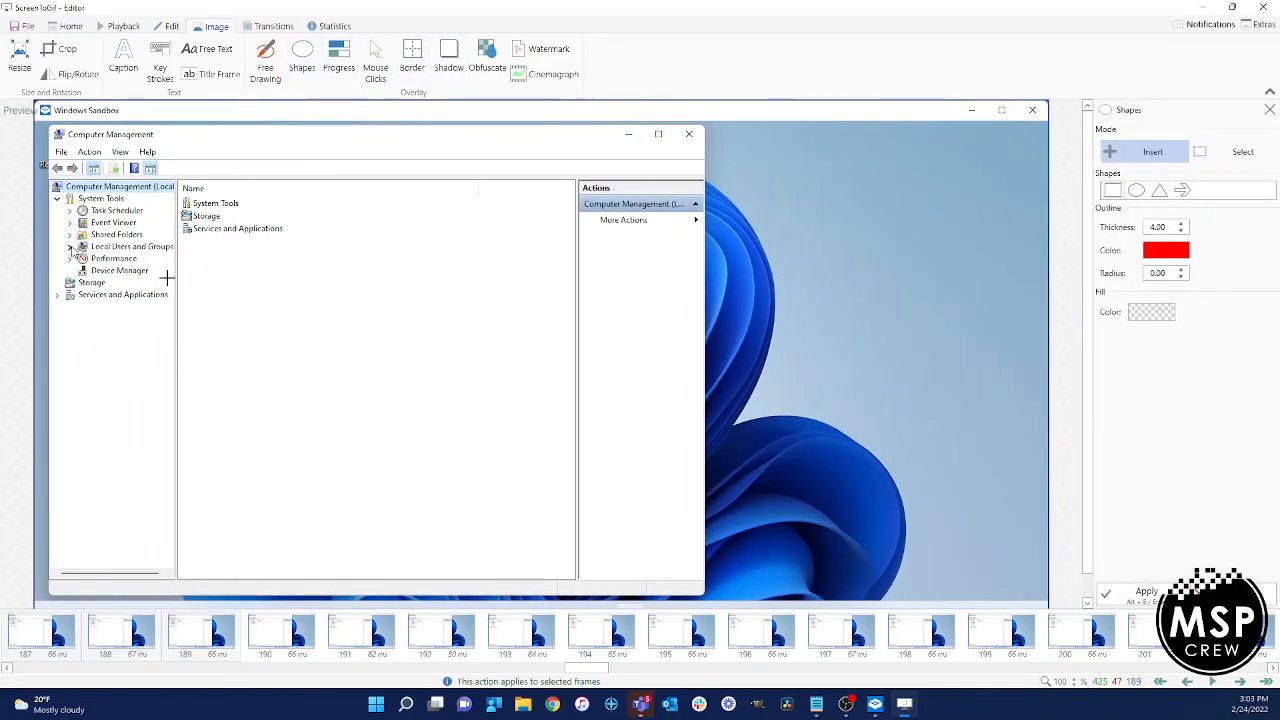
mouse_move(62, 238)
mouse_down()
mouse_move(72, 250)
mouse_move(188, 258)
mouse_move(124, 237)
mouse_up()
click(1145, 592)
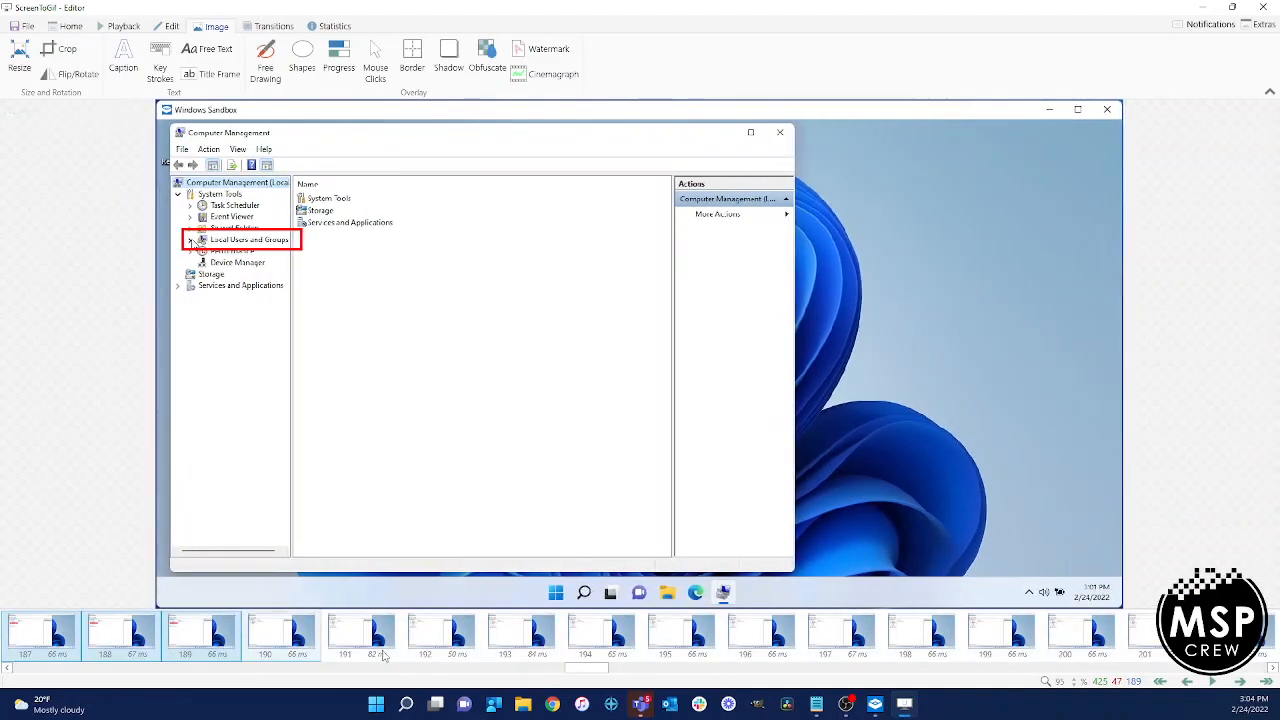
Go to frame 192 and step backward to frame 131 to check which frames carry the Local Users and Groups rectangle.
click(450, 640)
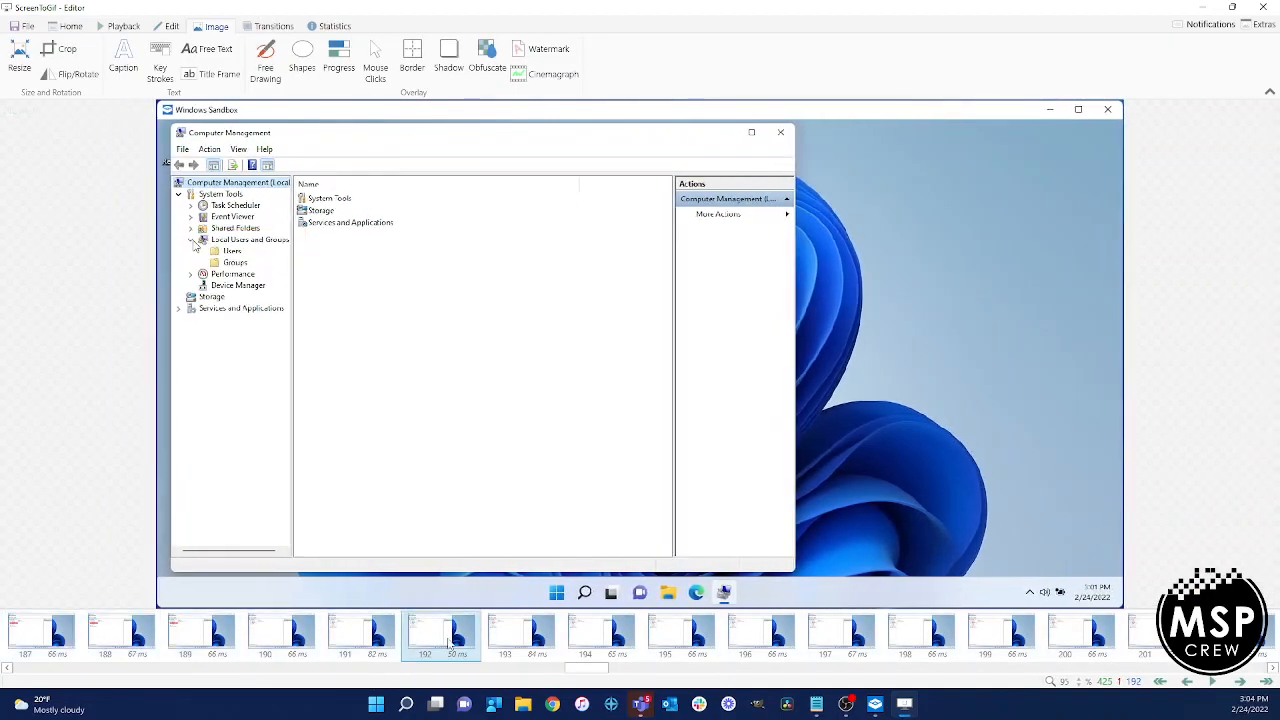
key(Left)
key(Left)
key(Left)
key(Left)
key(Left)
key(Left)
key(Left)
key(Left)
key(Left)
key(Left)
key(Left)
key(Left)
key(Left)
key(Left)
key(Left)
key(Left)
key(Left)
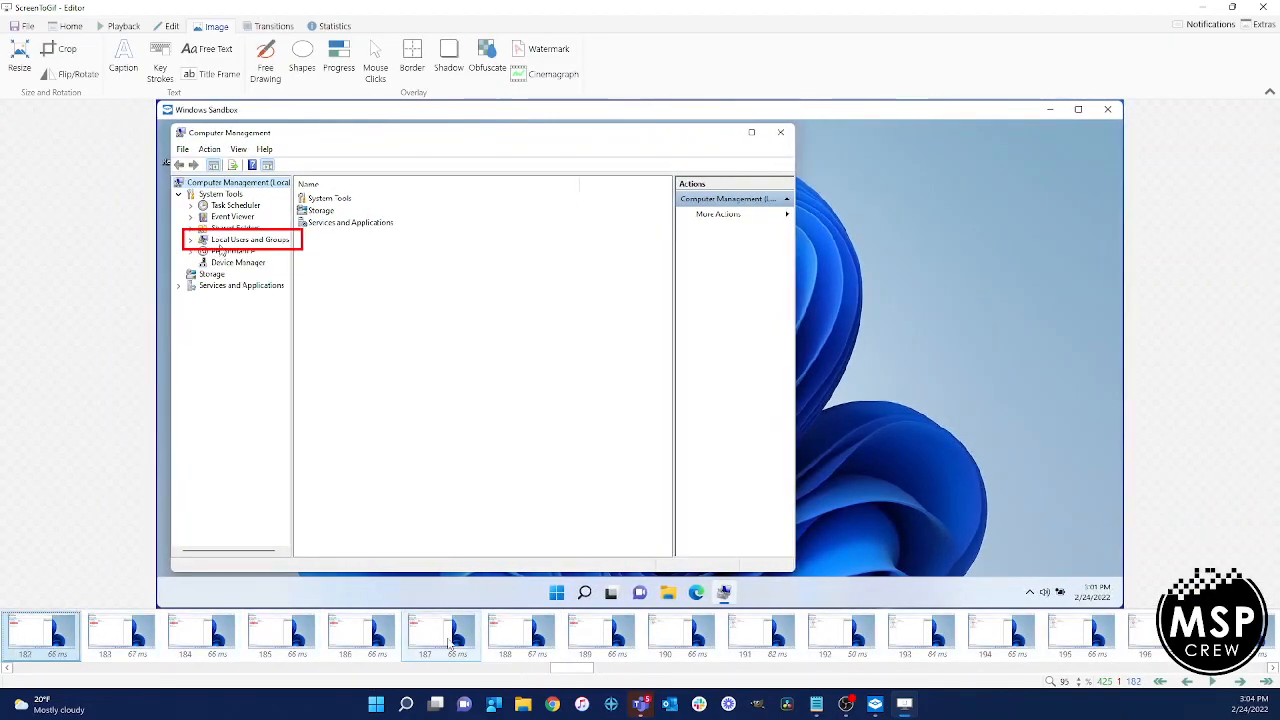
key(Left)
key(Left)
key(Left)
key(Left)
key(Left)
key(Left)
key(Left)
key(Left)
key(Left)
key(Left)
key(Left)
key(Left)
key(Left)
key(Left)
key(Left)
key(Left)
key(Left)
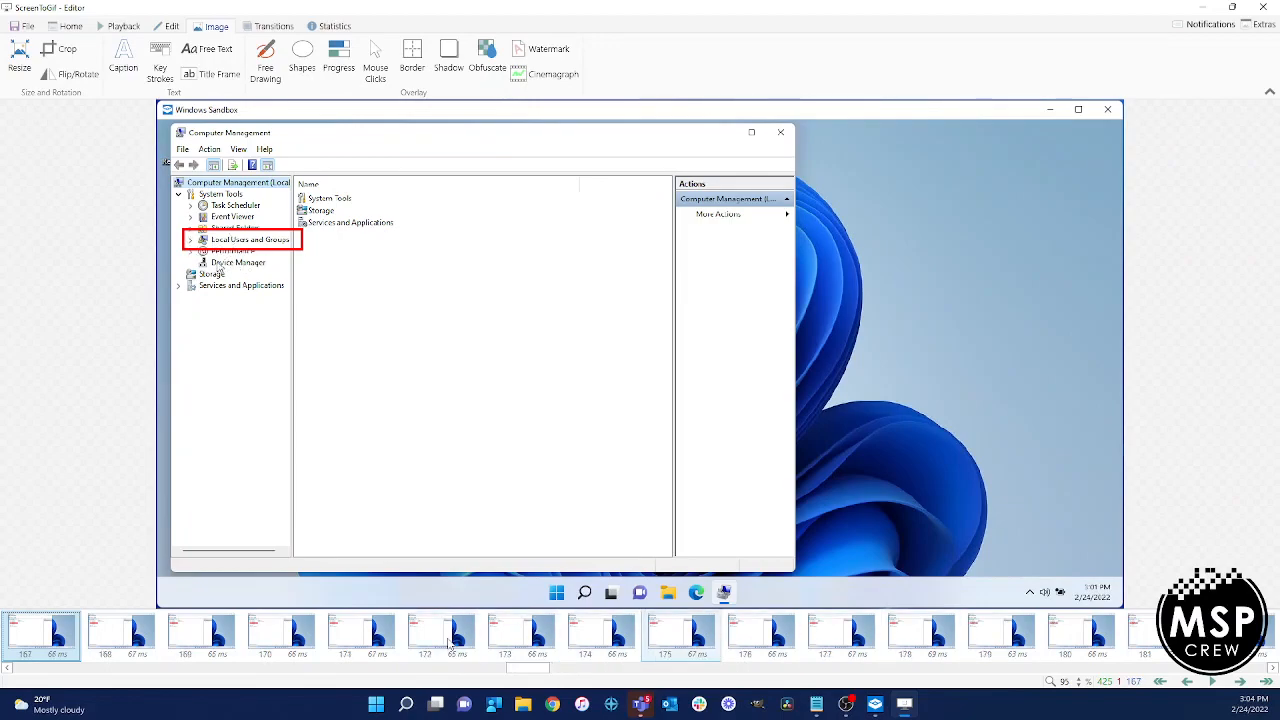
key(Left)
key(Left)
key(Left)
key(Left)
key(Left)
key(Left)
key(Left)
key(Left)
key(Left)
key(Left)
key(Left)
key(Left)
key(Left)
key(Left)
key(Left)
key(Left)
key(Left)
key(Left)
key(Left)
key(Left)
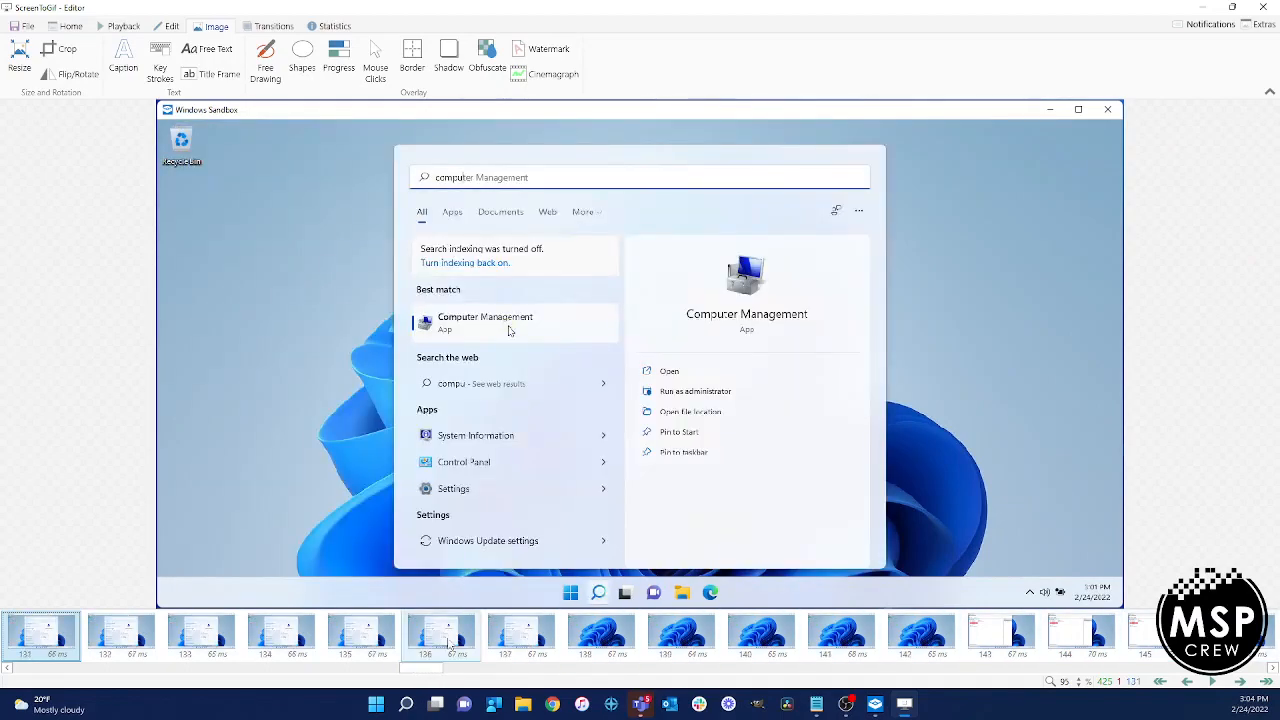
Step forward from frame 131 to frame 196 to review how the rectangle plays through the Local Users and Groups expansion.
key(Right)
key(Right)
key(Right)
key(Right)
key(Right)
key(Right)
key(Right)
key(Right)
key(Right)
key(Right)
key(Right)
key(Right)
key(Right)
key(Right)
key(Right)
key(Right)
key(Right)
key(Right)
key(Right)
key(Right)
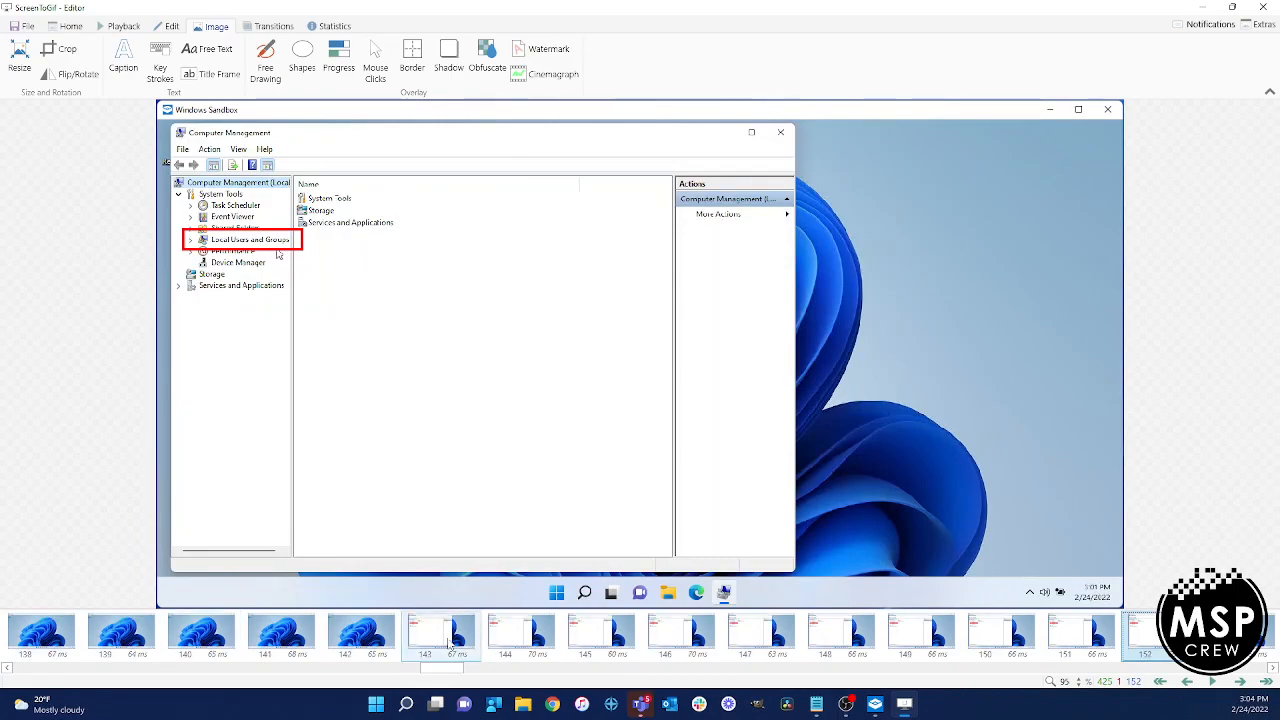
key(Right)
key(Right)
key(Right)
key(Right)
key(Right)
key(Right)
key(Right)
key(Right)
key(Right)
key(Right)
key(Right)
key(Right)
key(Right)
key(Right)
key(Right)
key(Right)
key(Right)
key(Right)
key(Right)
key(Right)
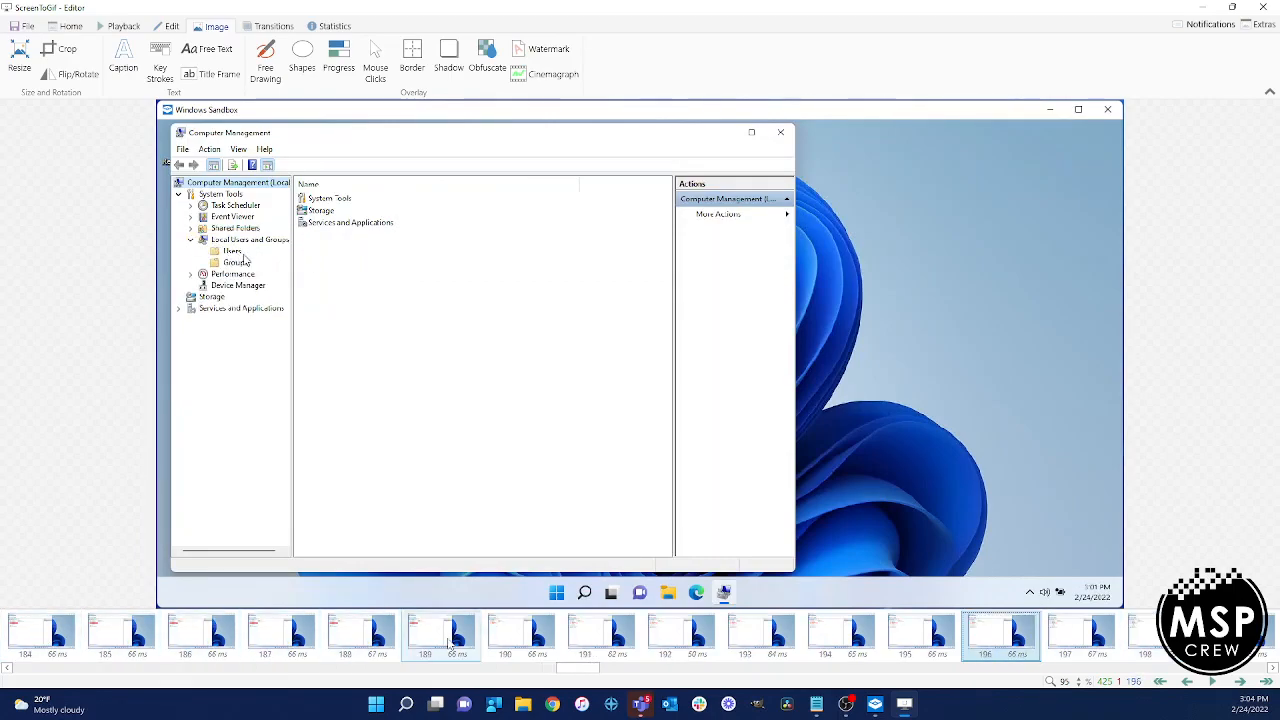
Step backward from frame 196 to recheck the preceding frames, and return to the first frame of the animation.
key(Left)
key(Left)
key(Left)
key(Left)
key(Left)
key(Left)
key(Left)
key(Left)
key(Left)
key(Left)
key(Home)
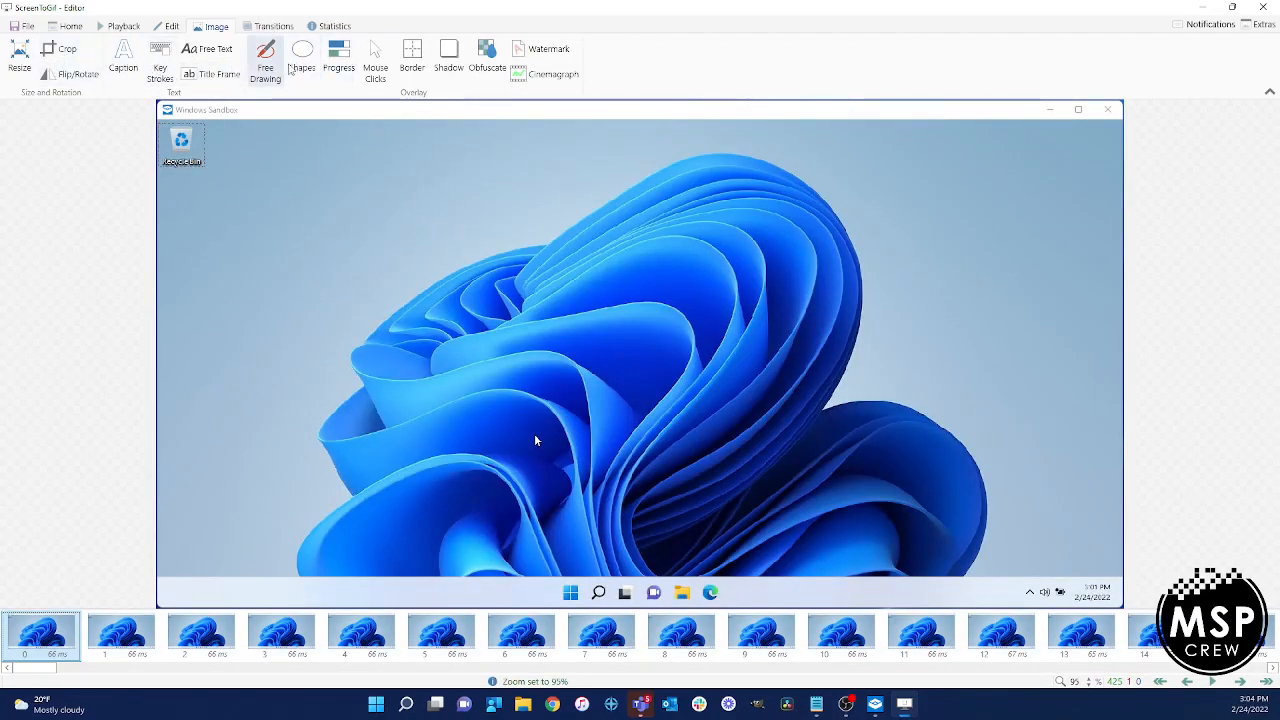
Apply a black border to all frames with a thickness of -2 on every side.
click(270, 26)
click(219, 27)
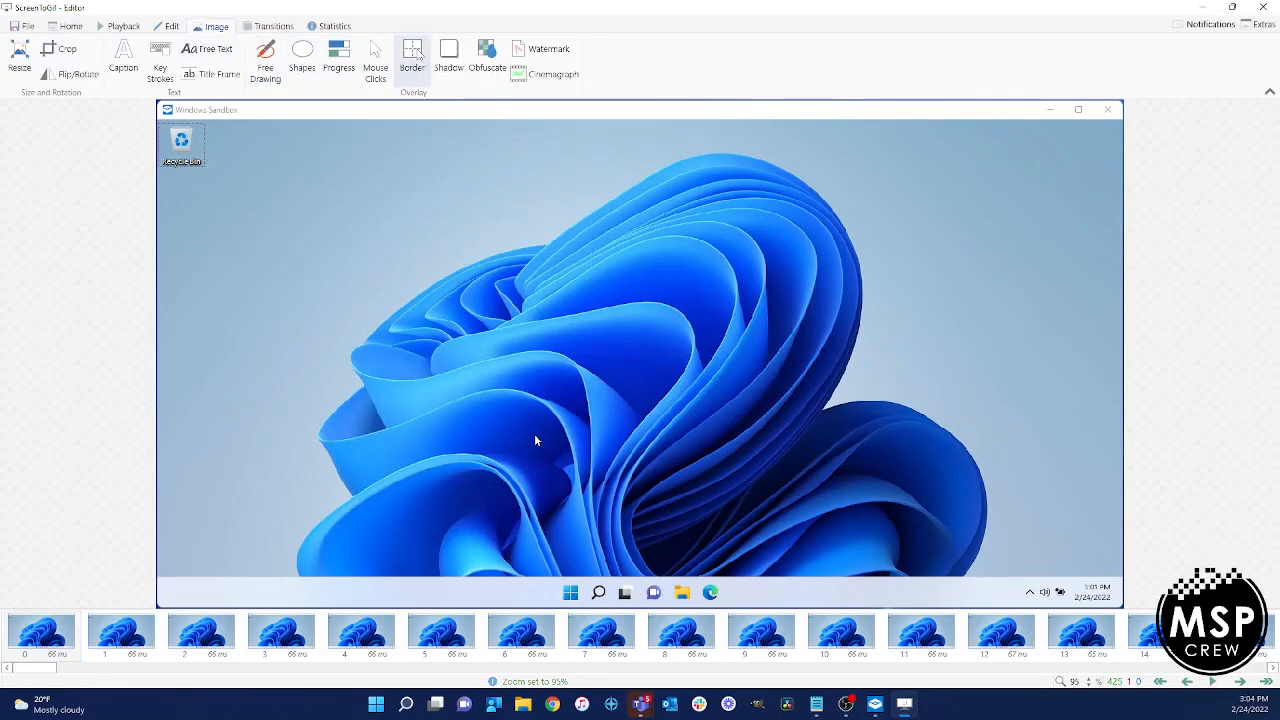
click(412, 55)
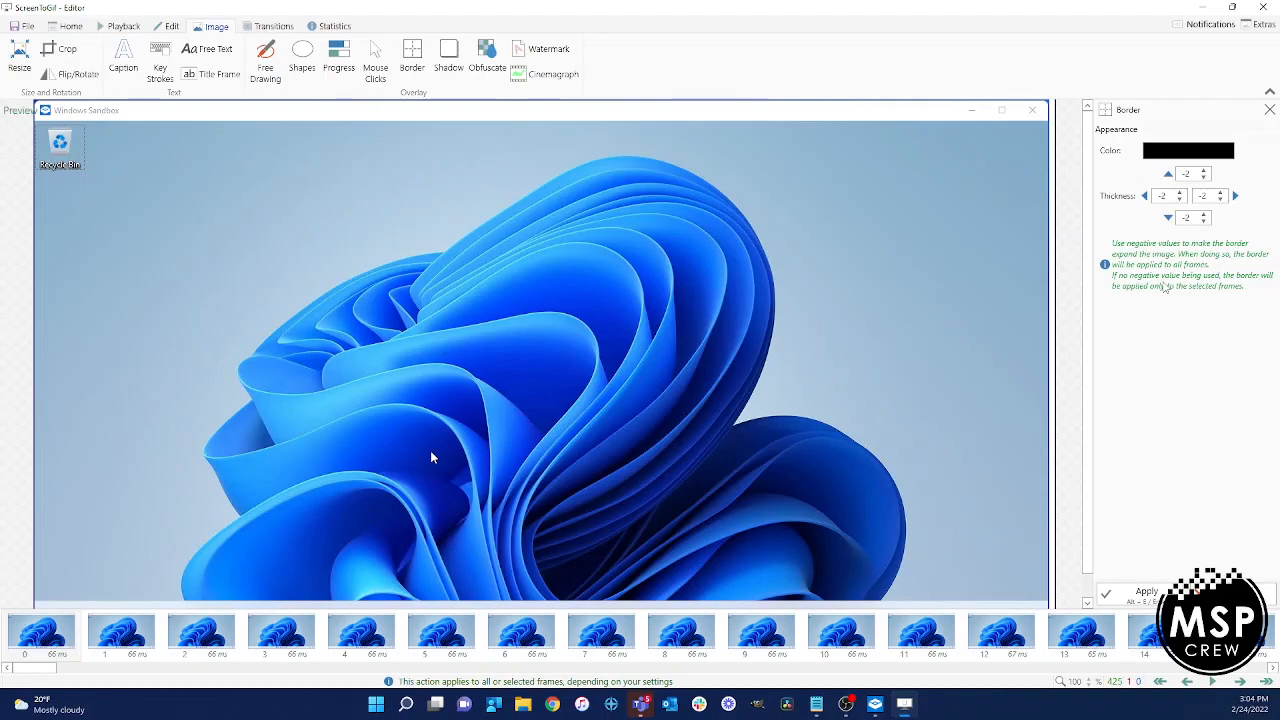
click(1130, 595)
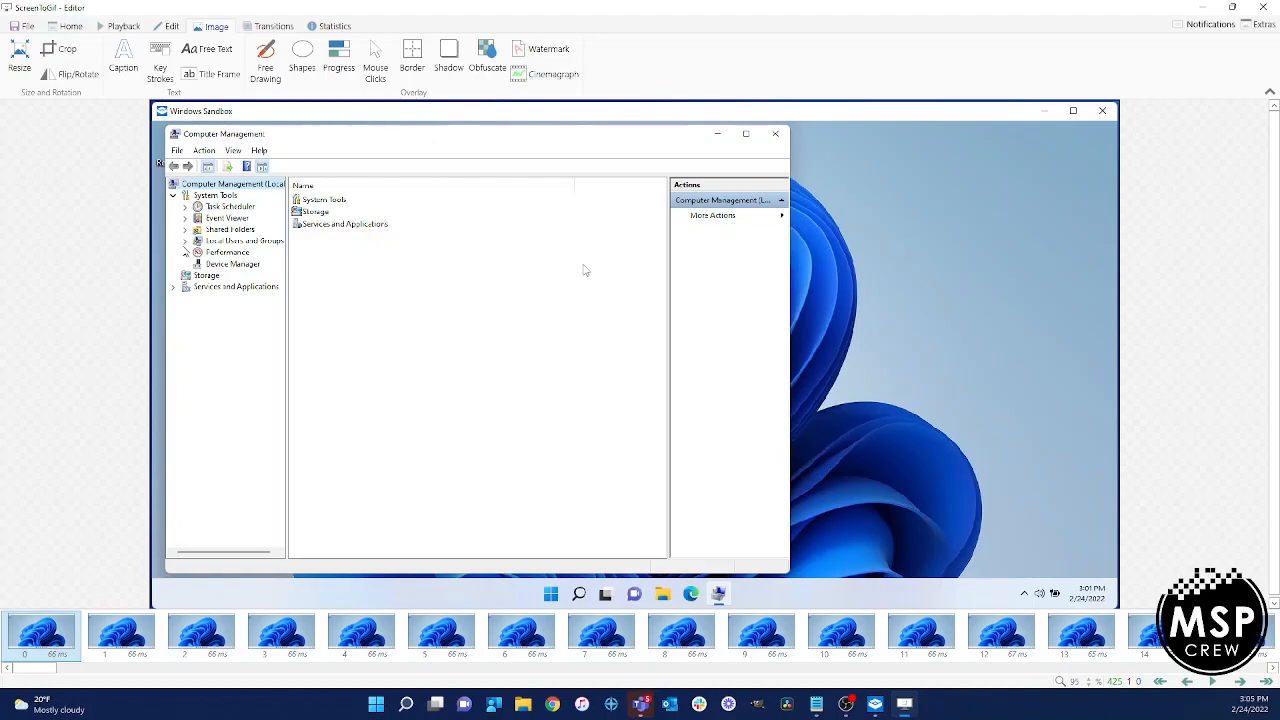
Add a white horizontal progress bar with a thickness of 5 along the bottom of all frames.
click(340, 62)
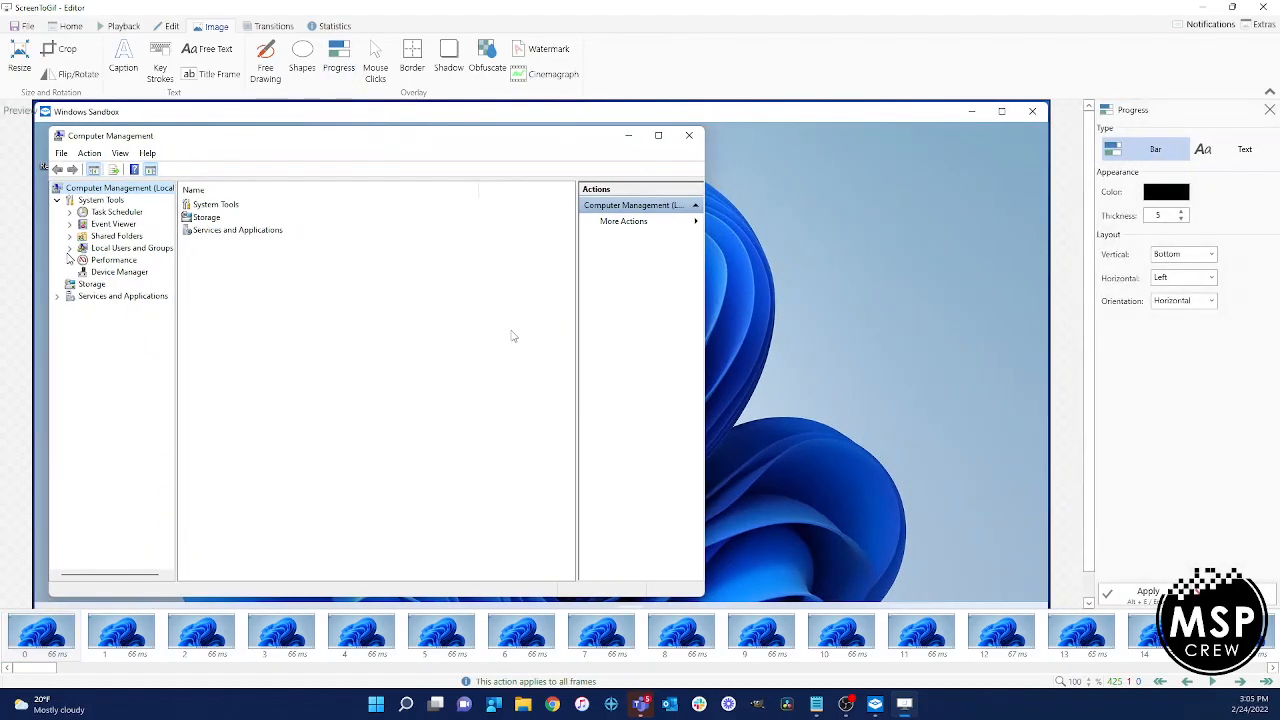
scroll(1088, 160, down, 1)
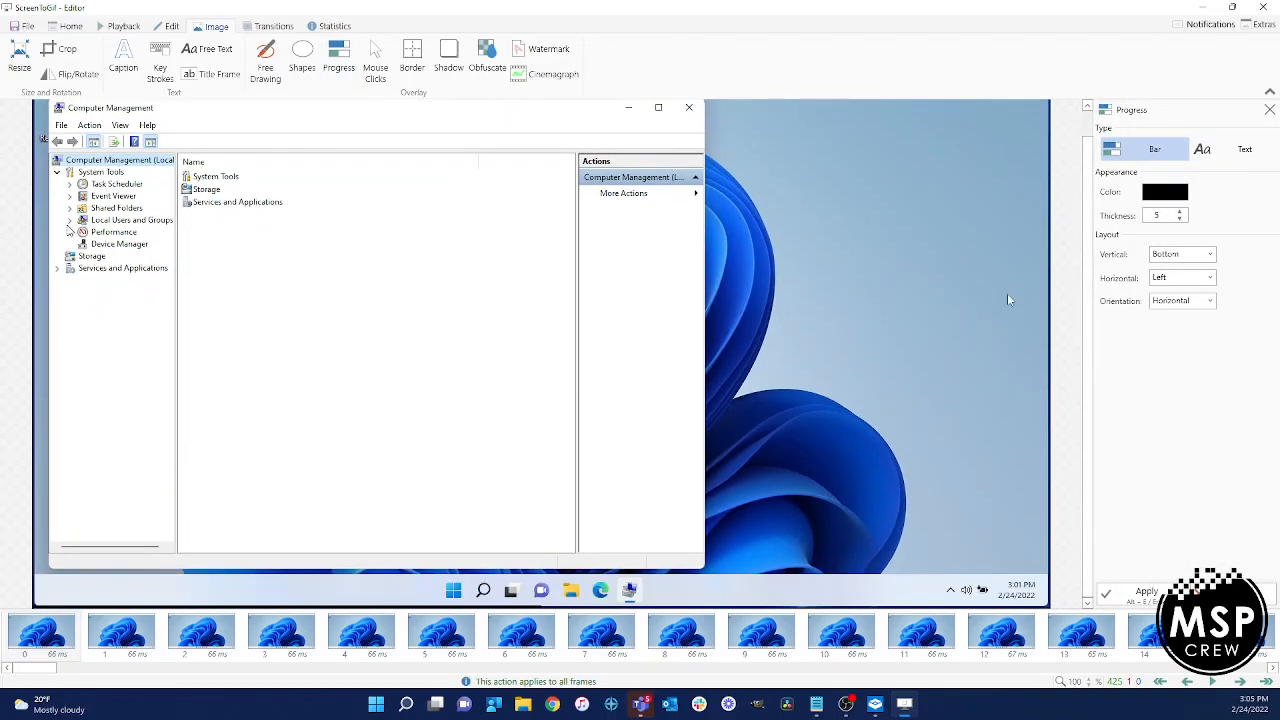
click(1165, 193)
drag(793, 392, 263, 157)
click(770, 442)
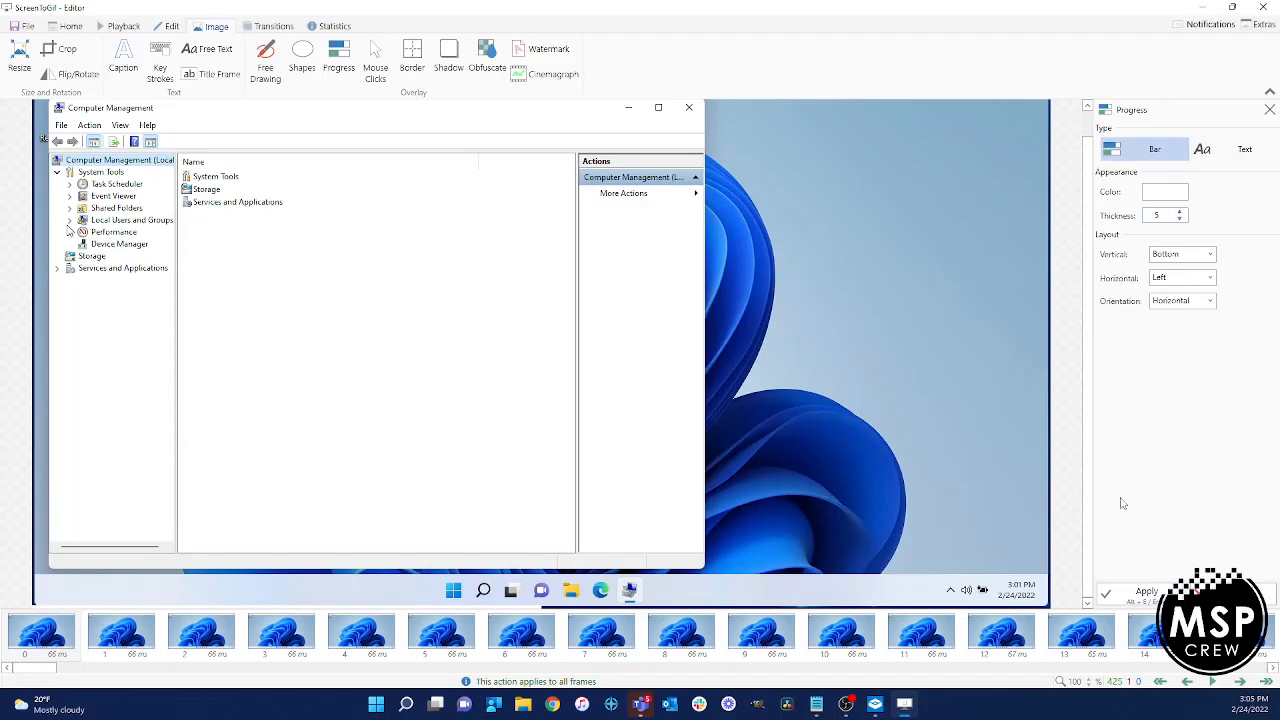
click(1147, 597)
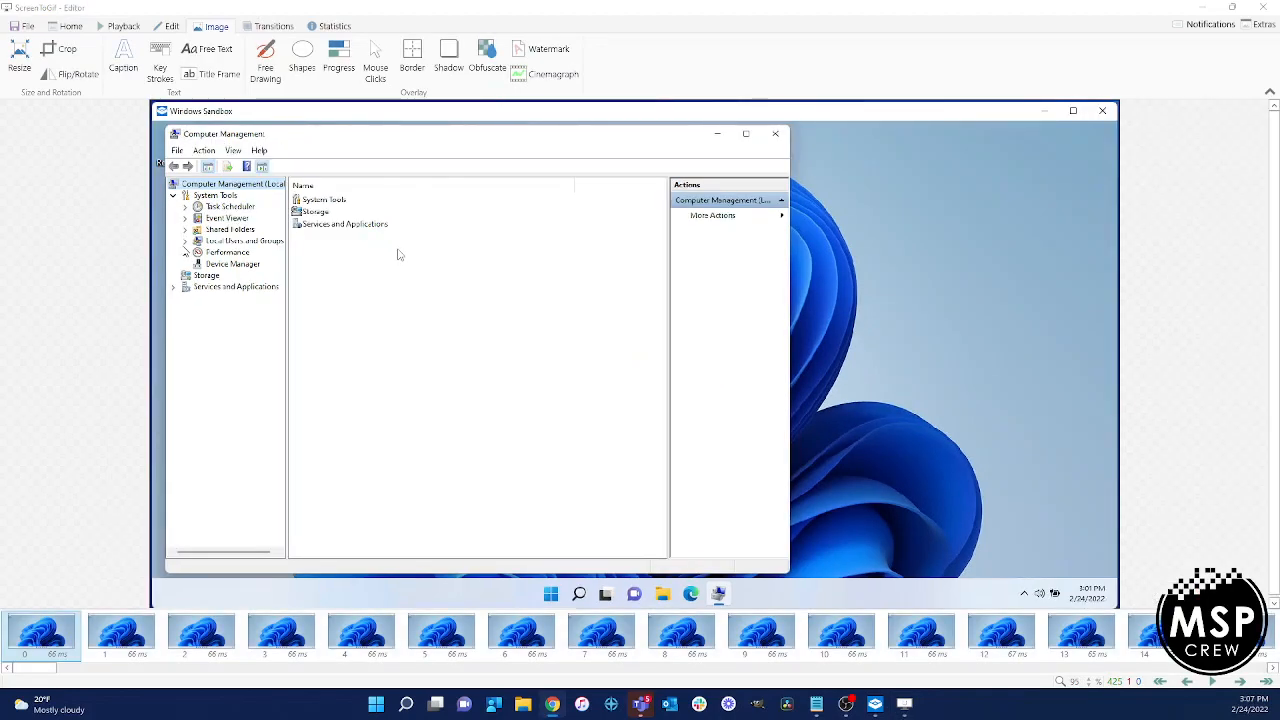
Play the animation to preview how the border and progress bar look.
drag(1274, 134, 1274, 146)
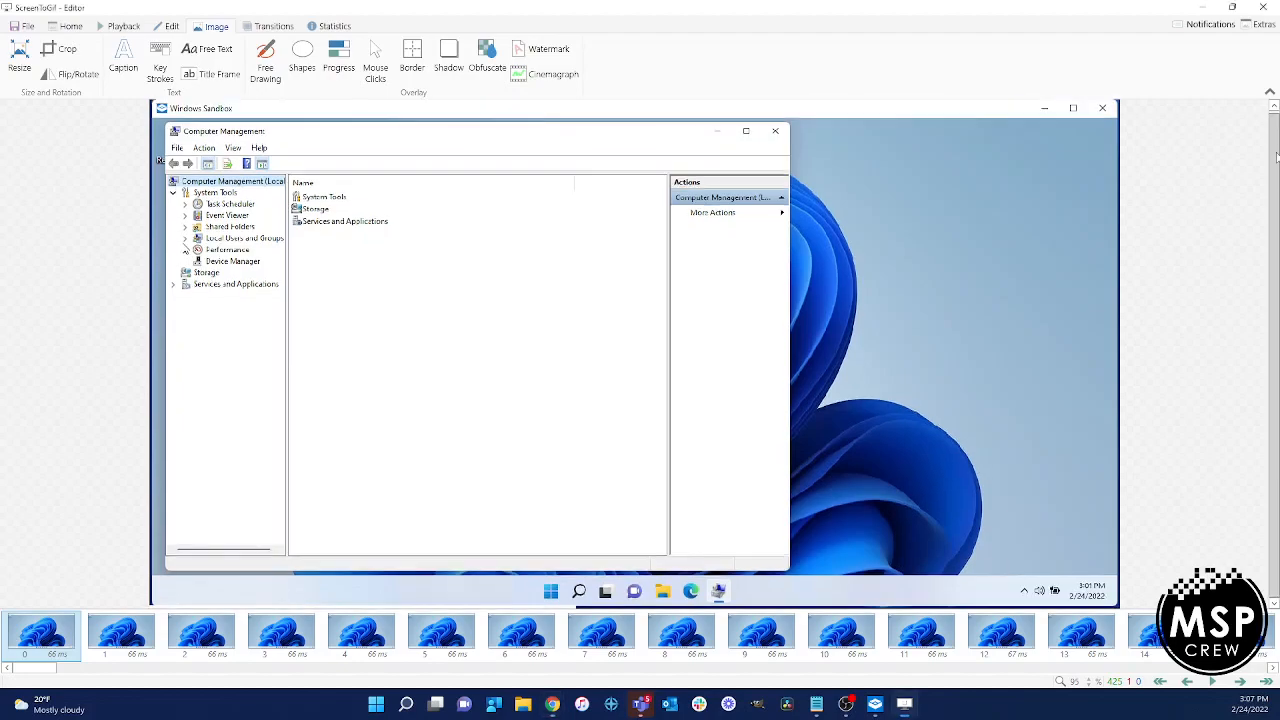
click(515, 638)
key(space)
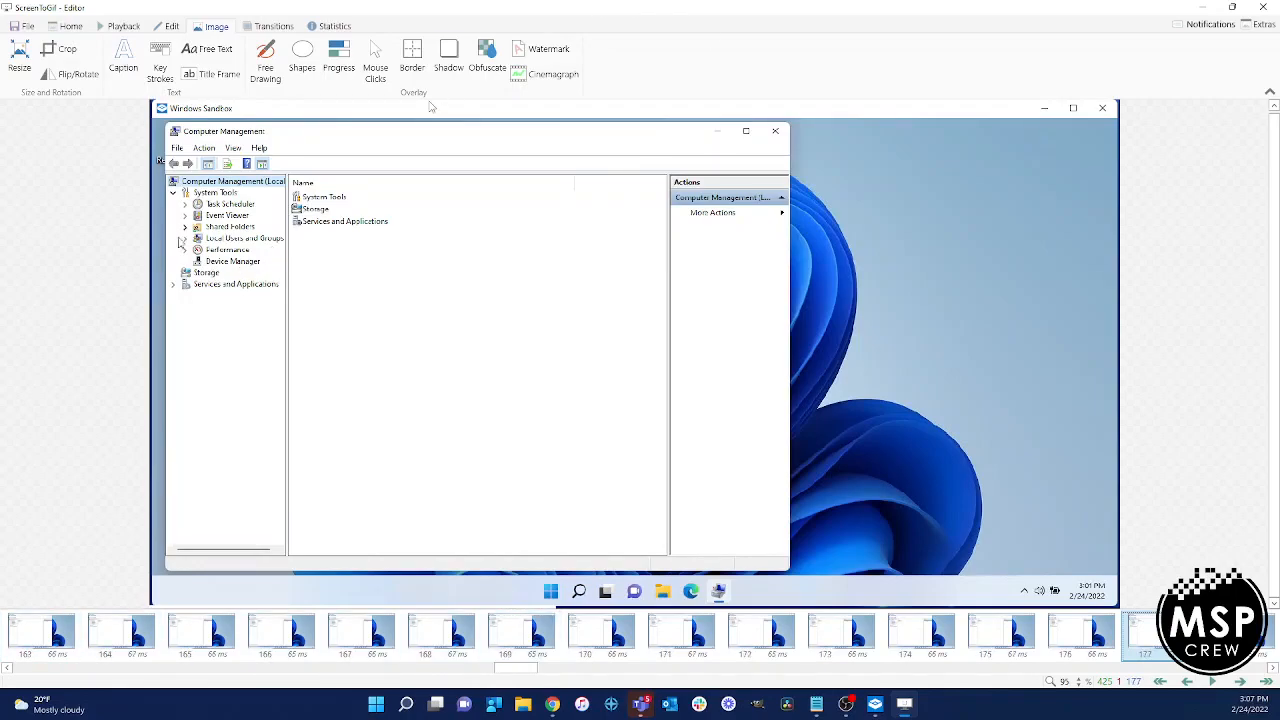
Save the animation as the GIF file Animation55 in C:\Temp\GIFs and check its encoding status.
click(68, 30)
click(22, 26)
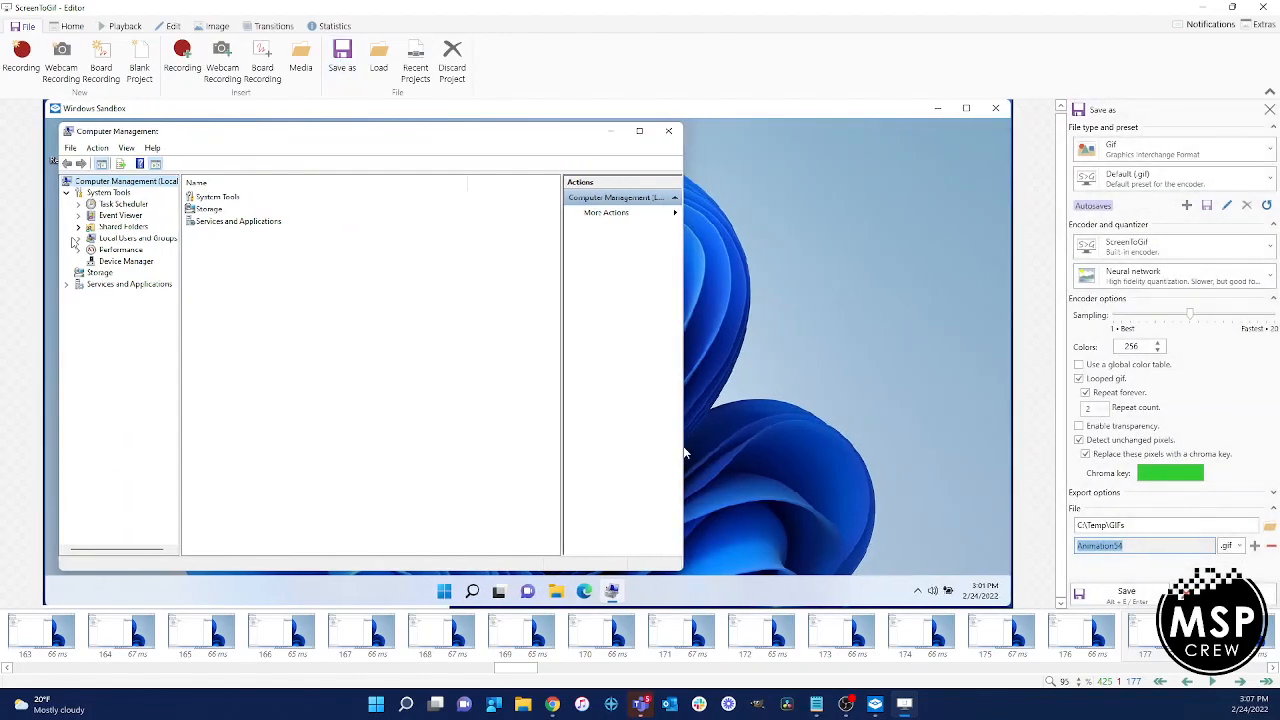
click(1140, 547)
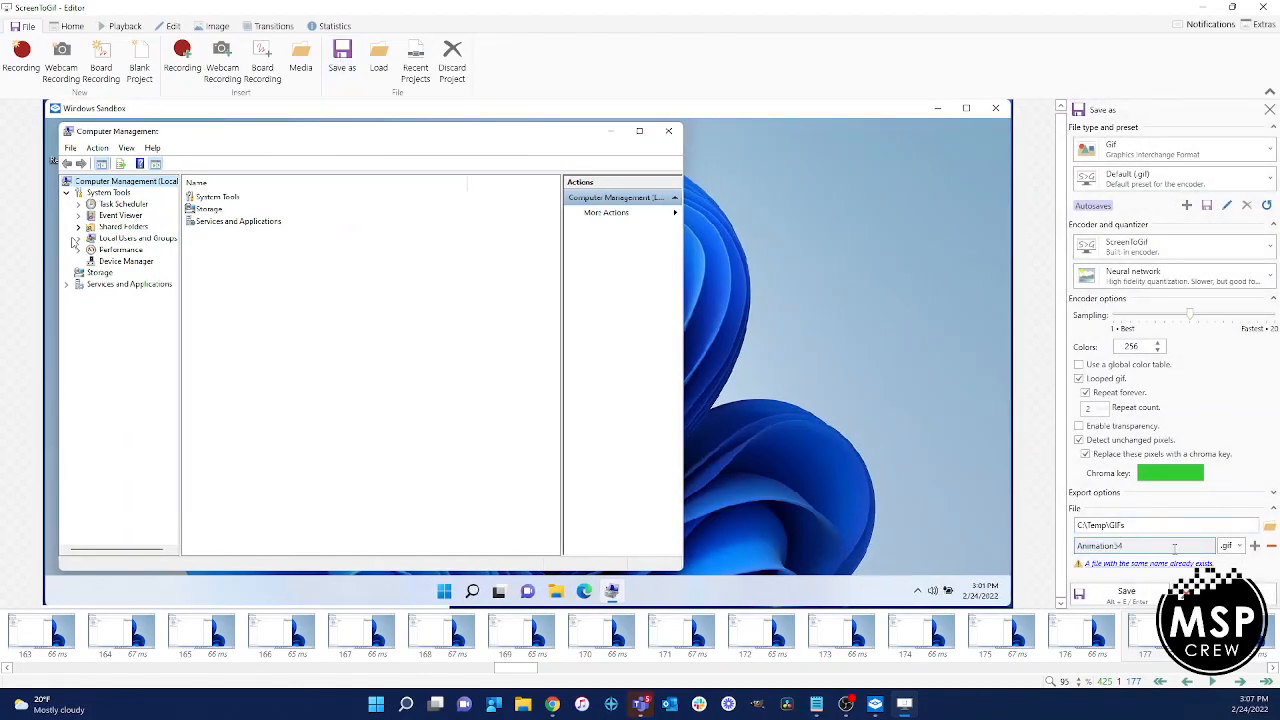
key(BackSpace)
text(5)
click(1160, 524)
click(1155, 546)
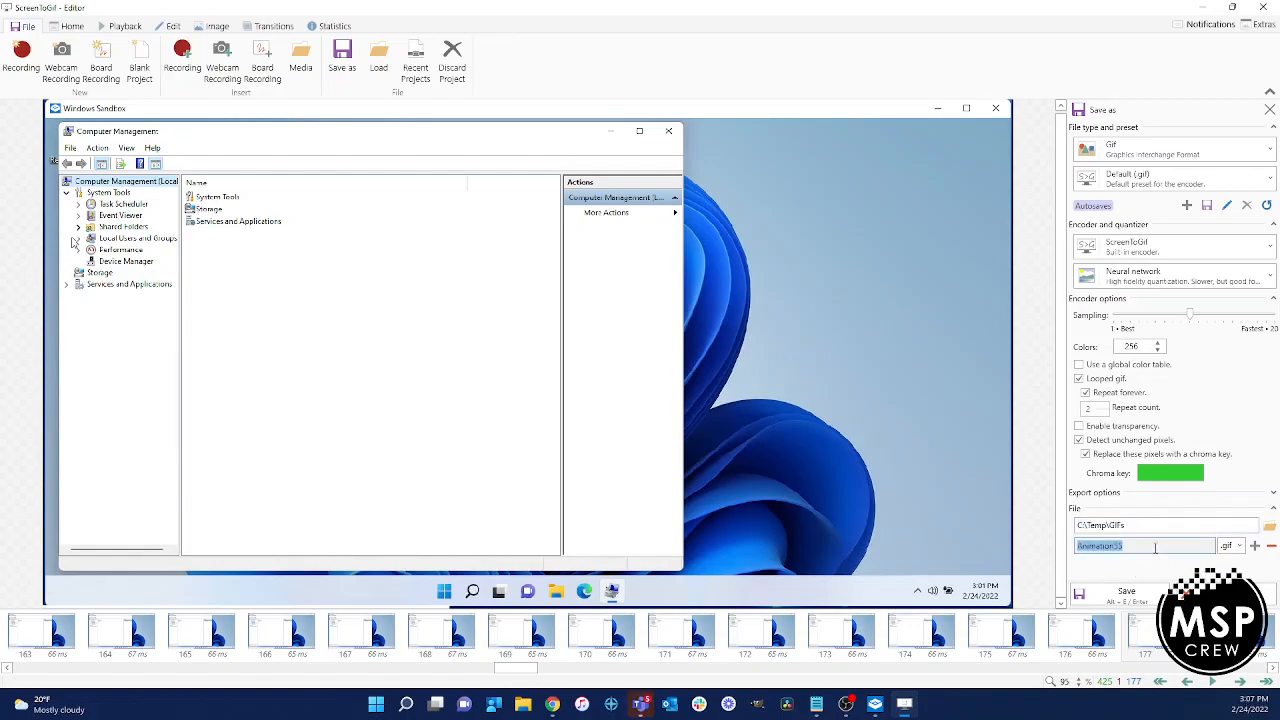
click(1145, 546)
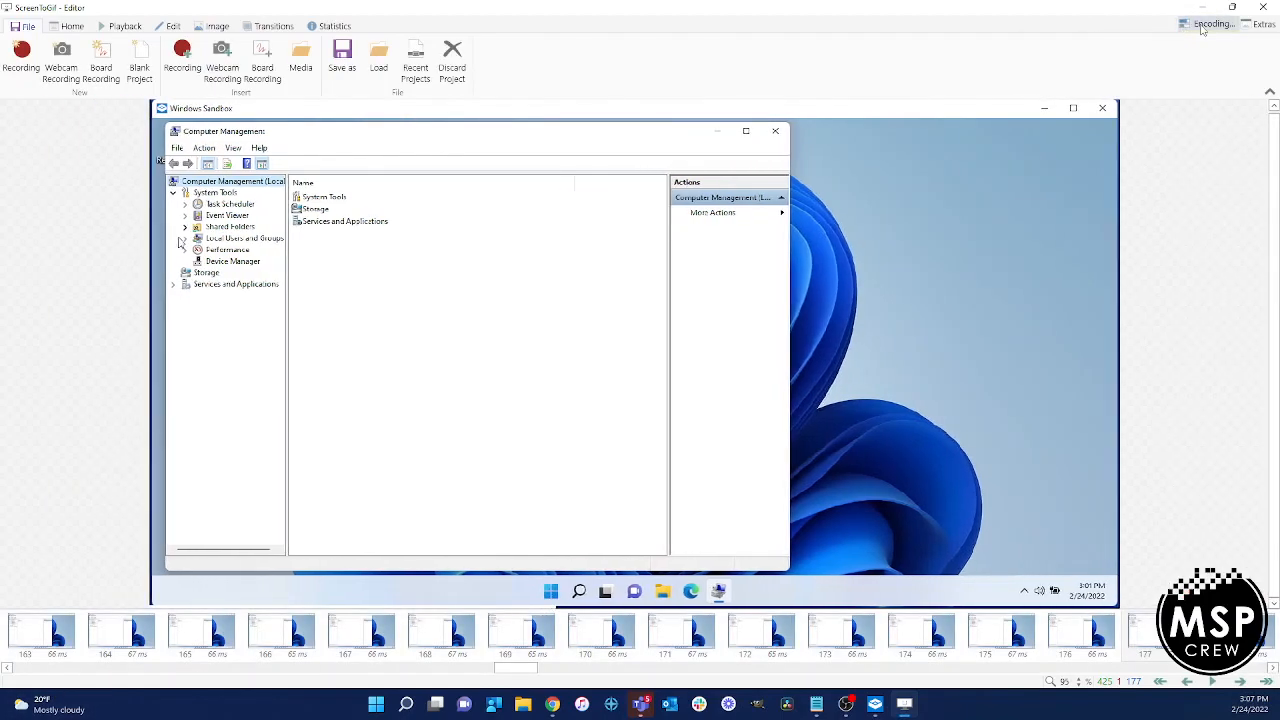
click(1203, 28)
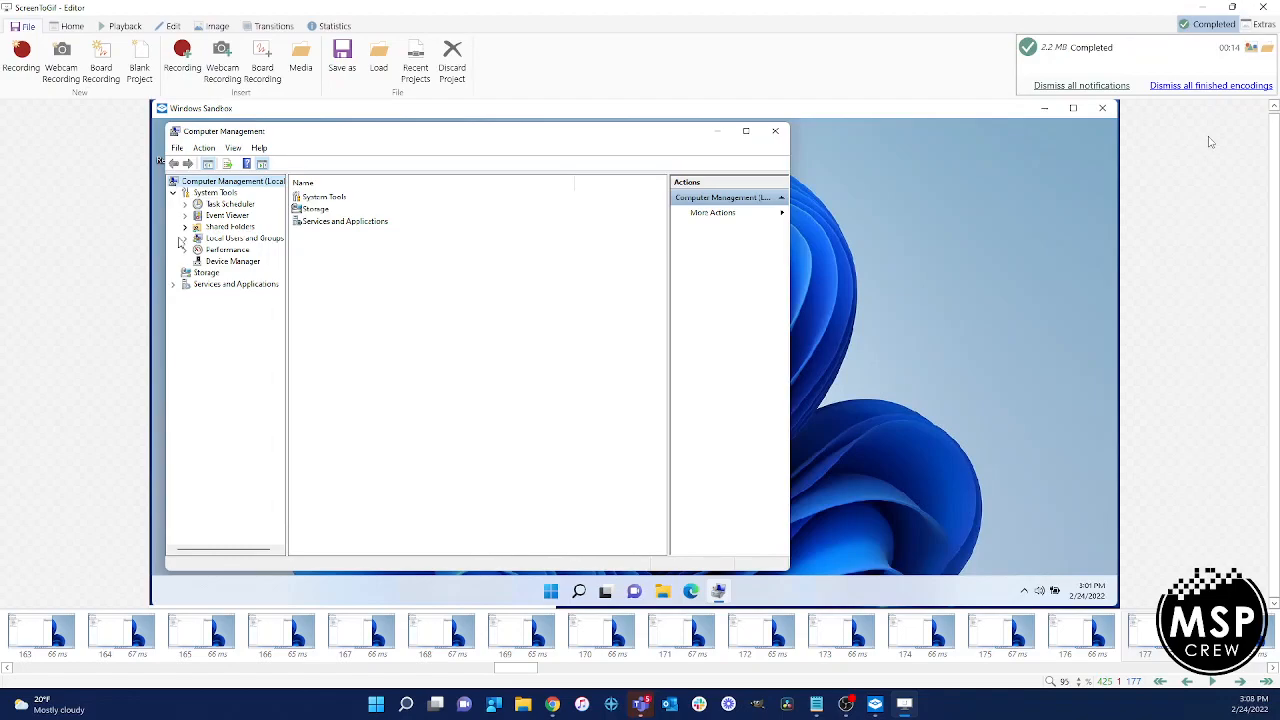
Switch to the Temp topic in Trainual in Chrome and insert the newly saved GIF from C:\Temp\GIFs into the step body.
click(1201, 7)
click(1038, 77)
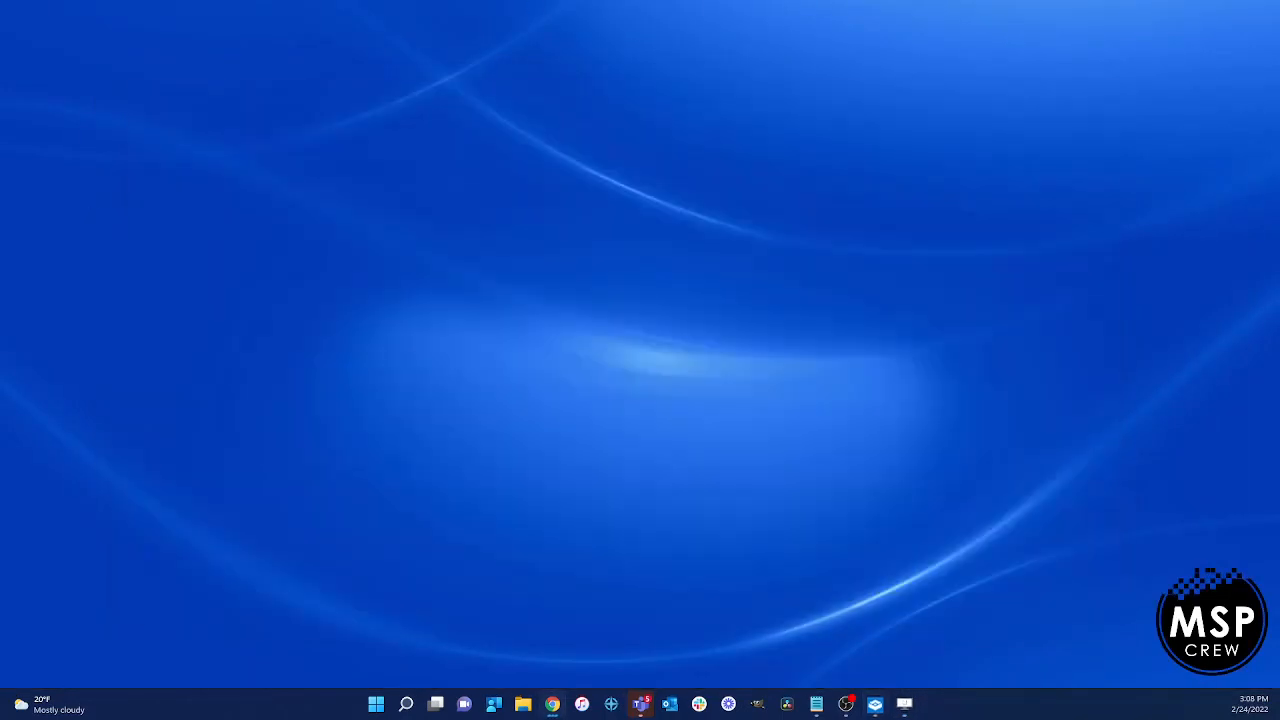
click(552, 703)
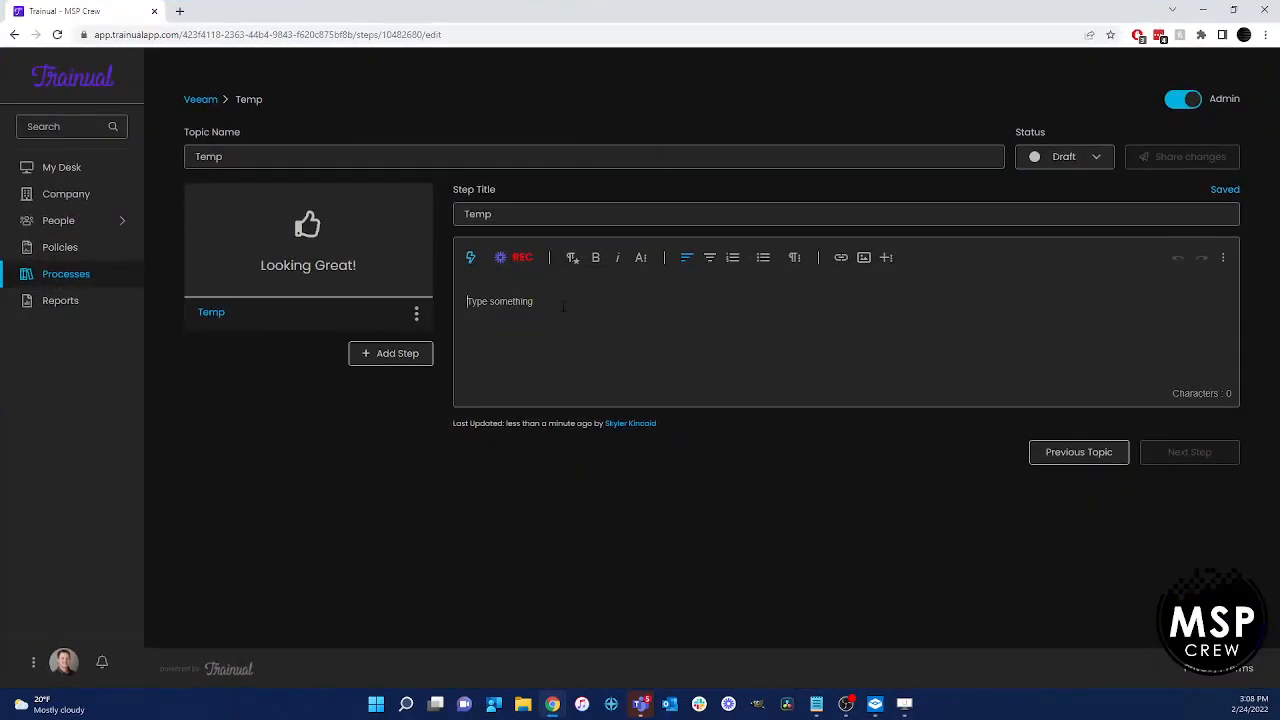
click(432, 301)
click(863, 257)
click(899, 350)
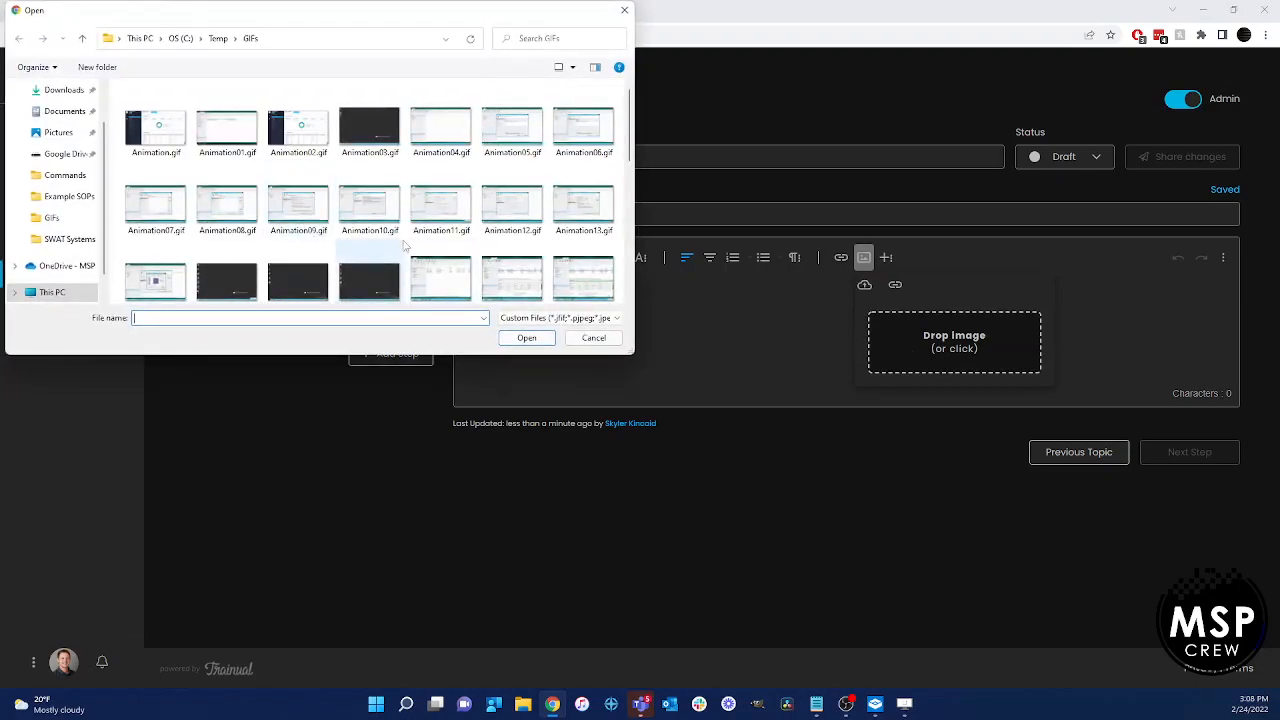
scroll(408, 238, down, 5)
click(580, 285)
click(527, 338)
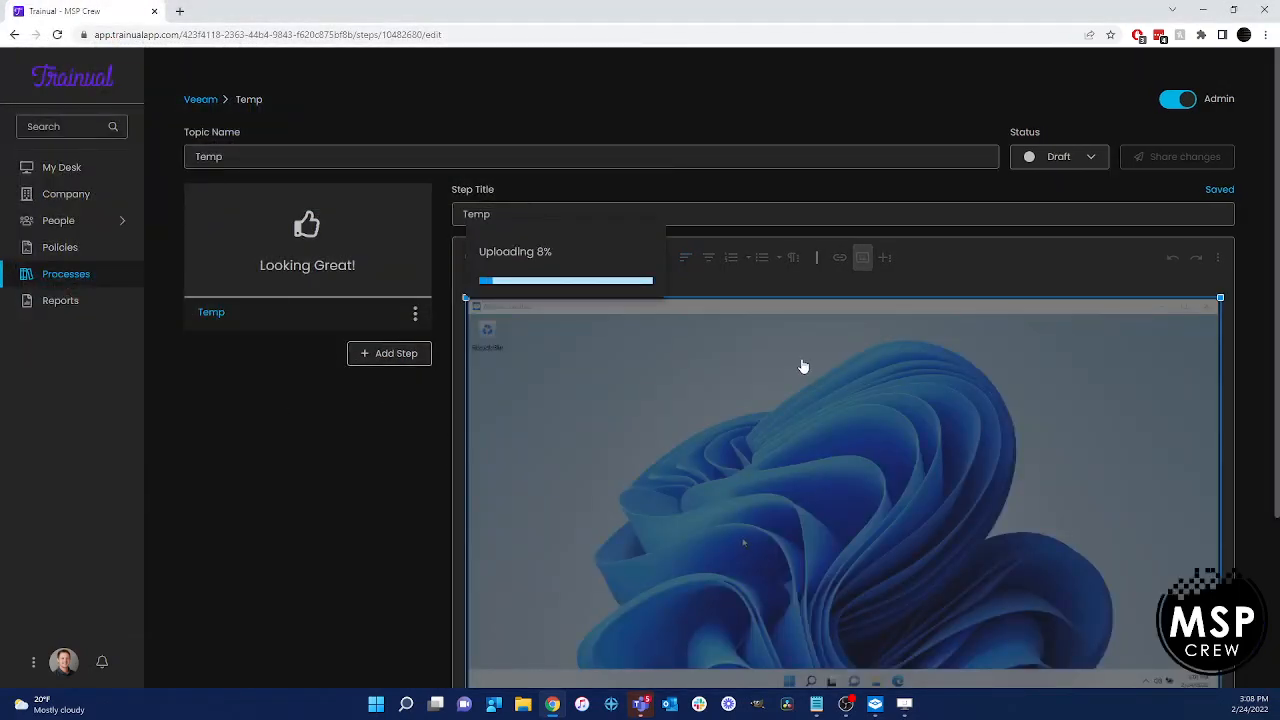
scroll(803, 366, down, 1)
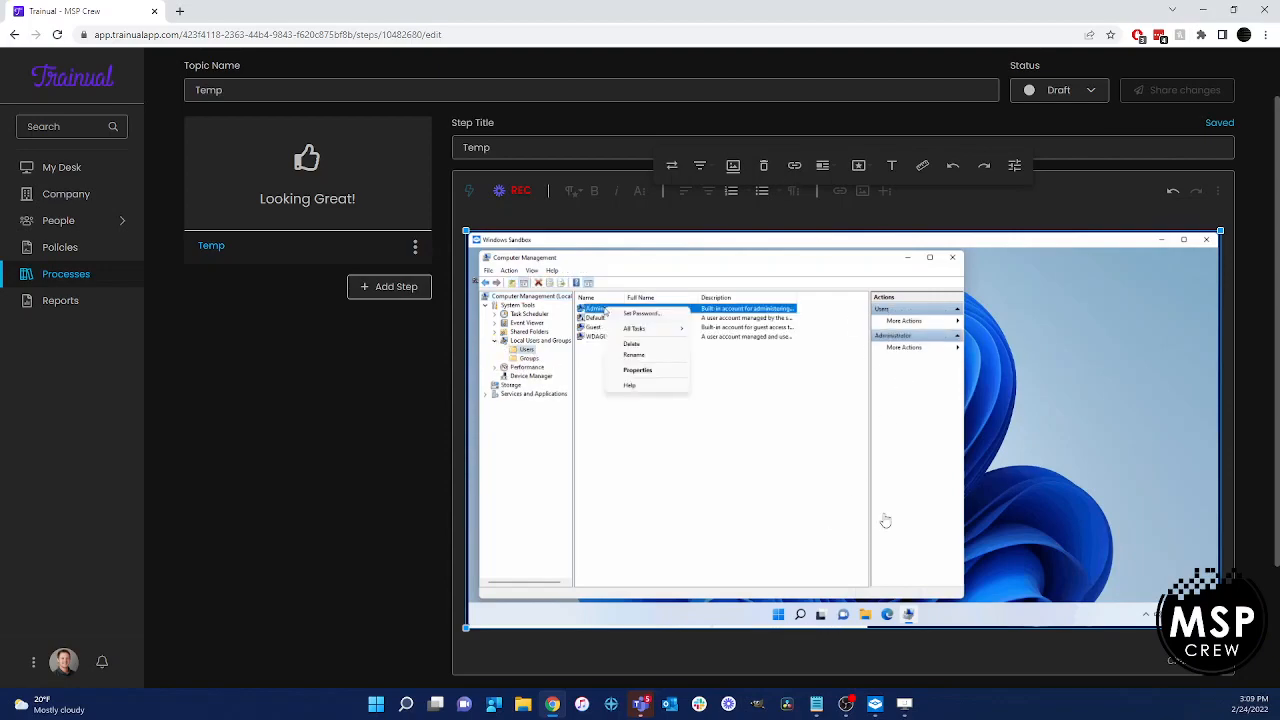
scroll(894, 555, down, 2)
scroll(918, 461, up, 2)
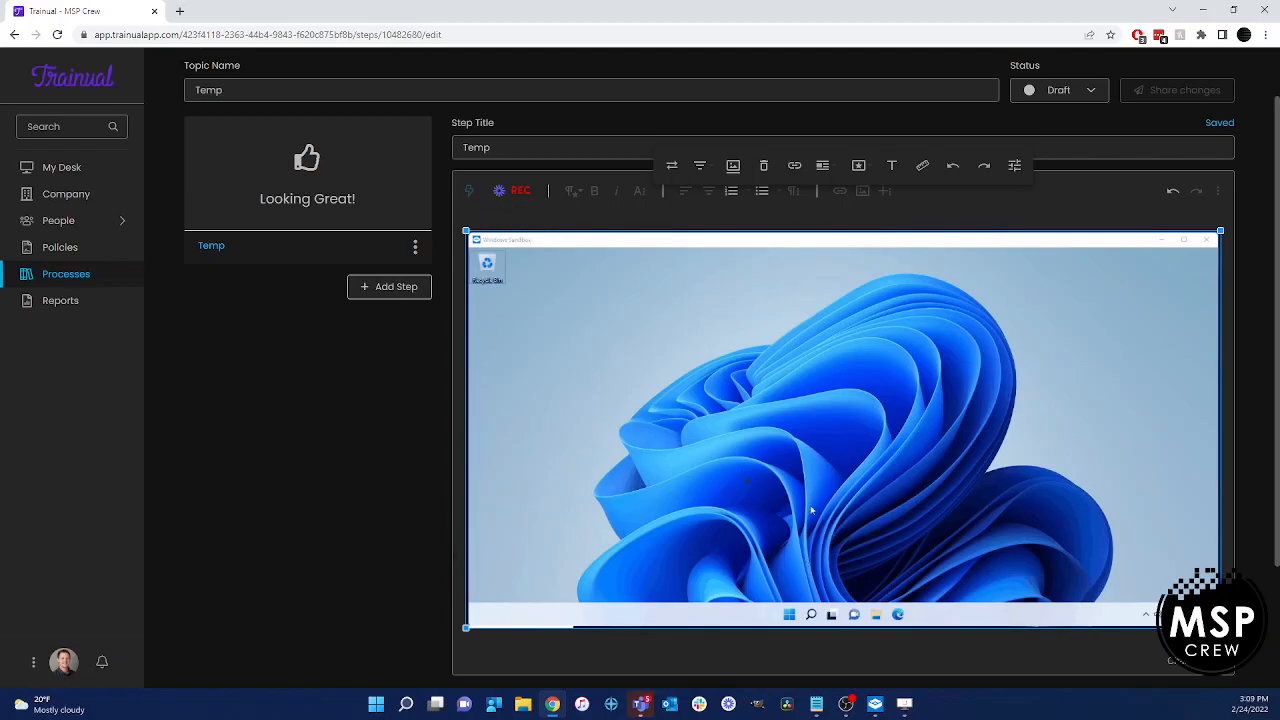
Add the line "Click on the Start Menu > Type Computer Management > Click on Computer Management" above the inserted GIF.
click(465, 561)
key(Return)
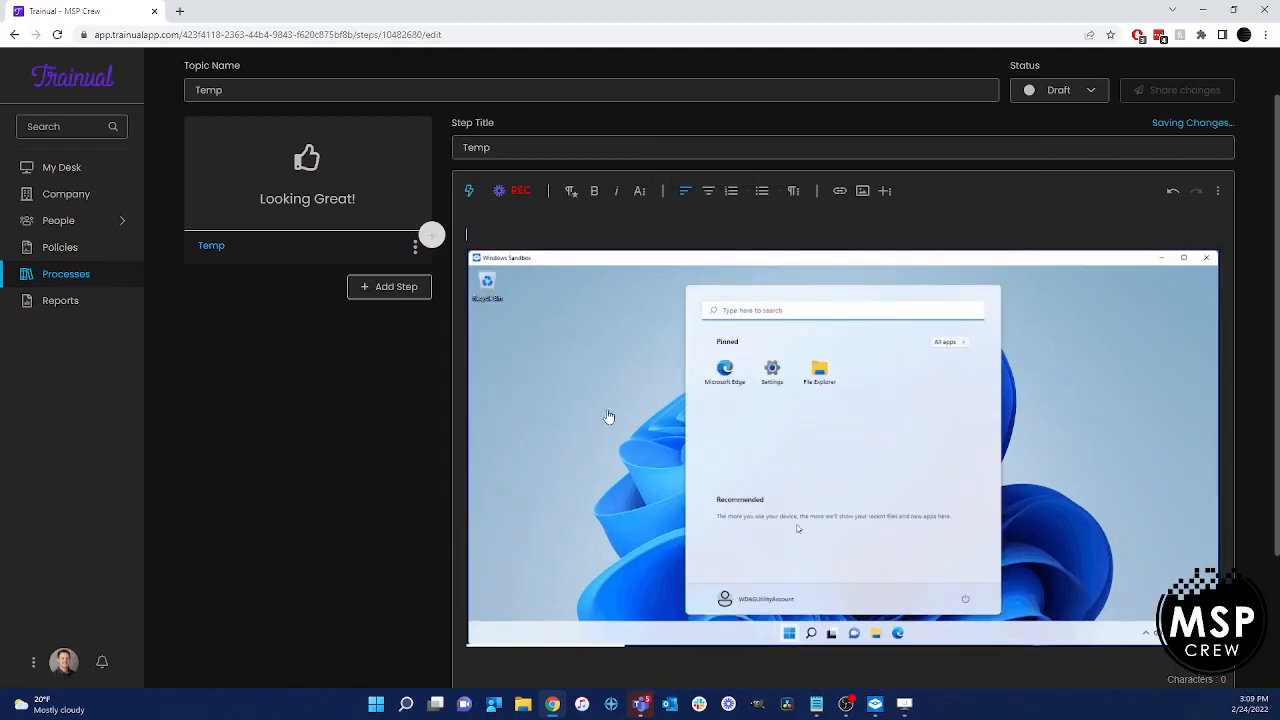
text(C)
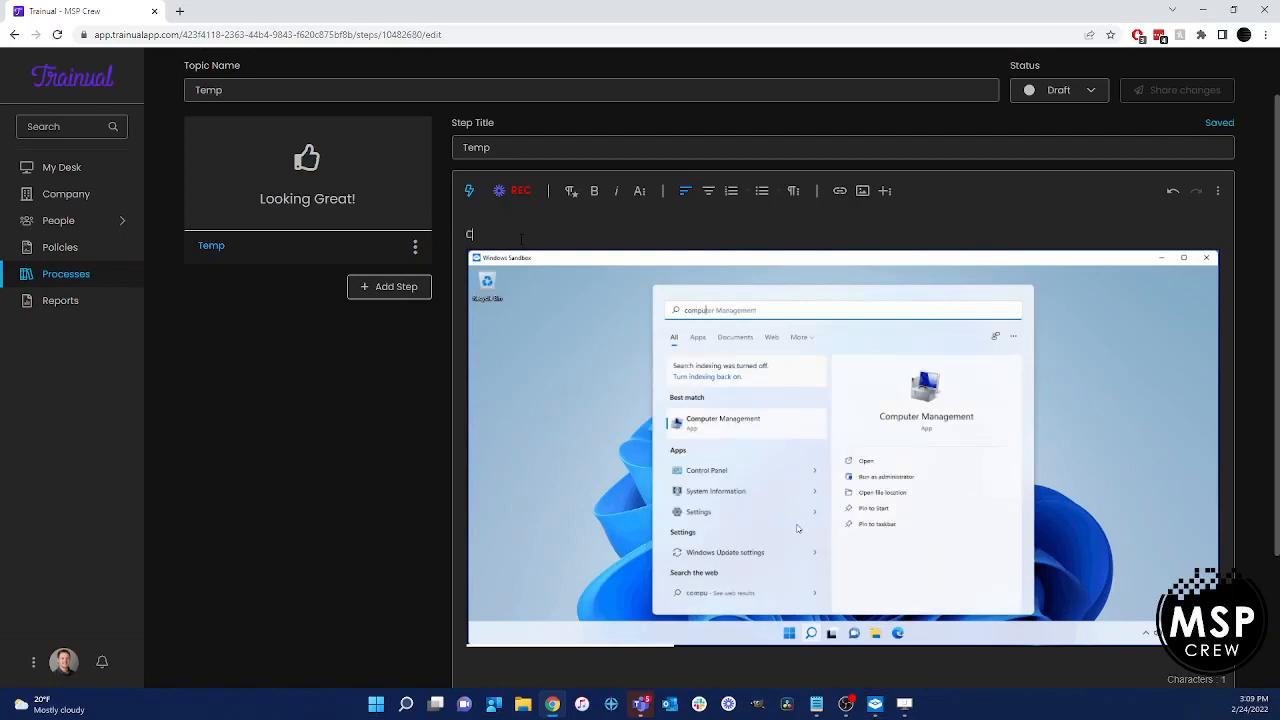
text(lick on the S)
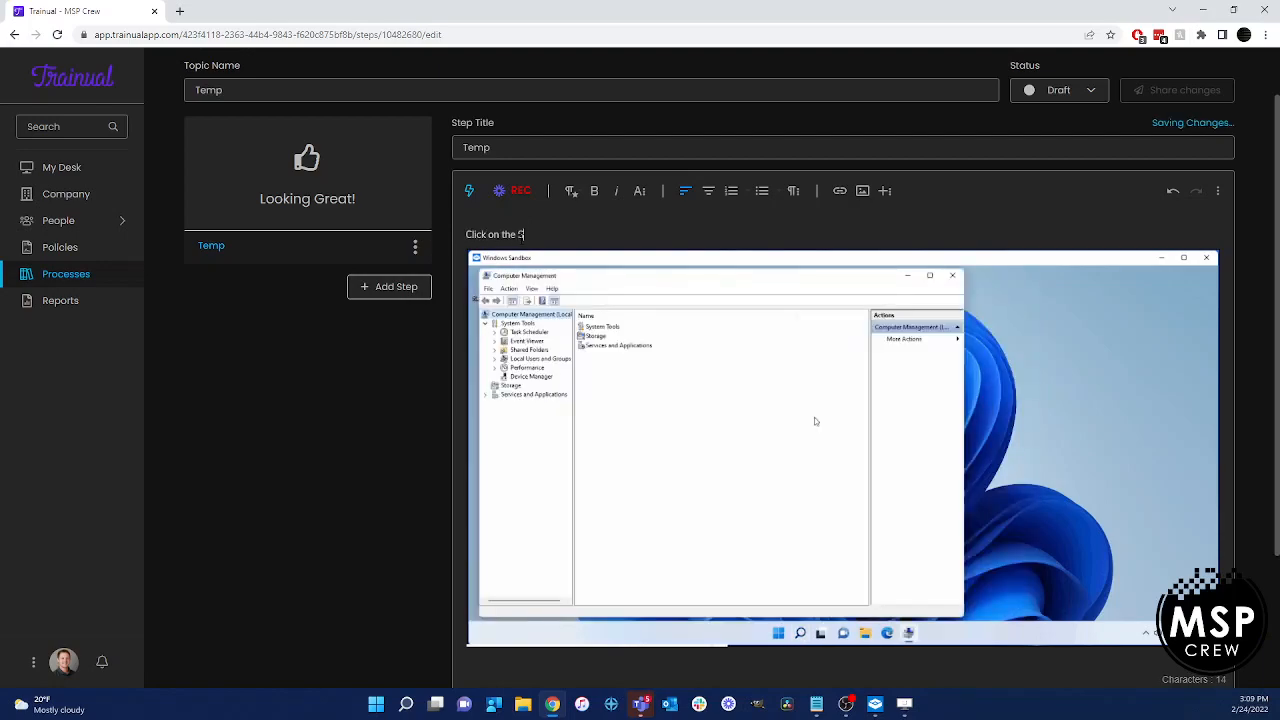
text(tart Meny)
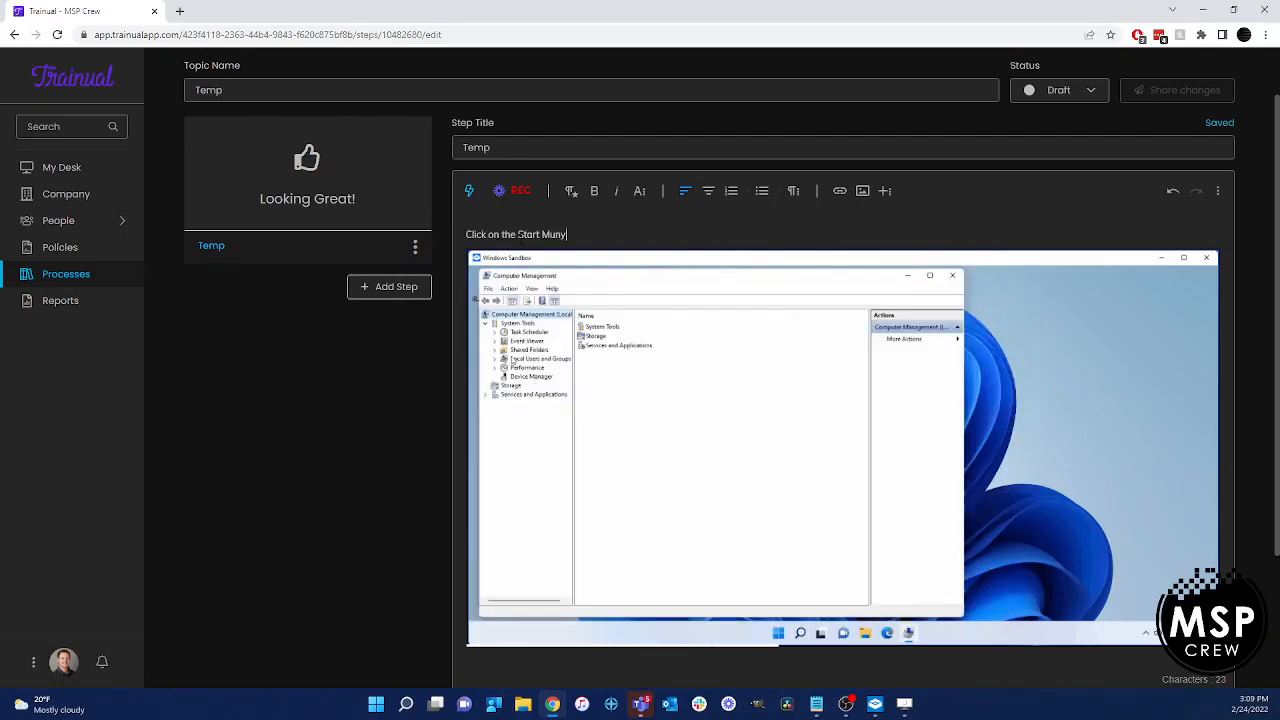
key(BackSpace)
key(BackSpace)
text(u > Type )
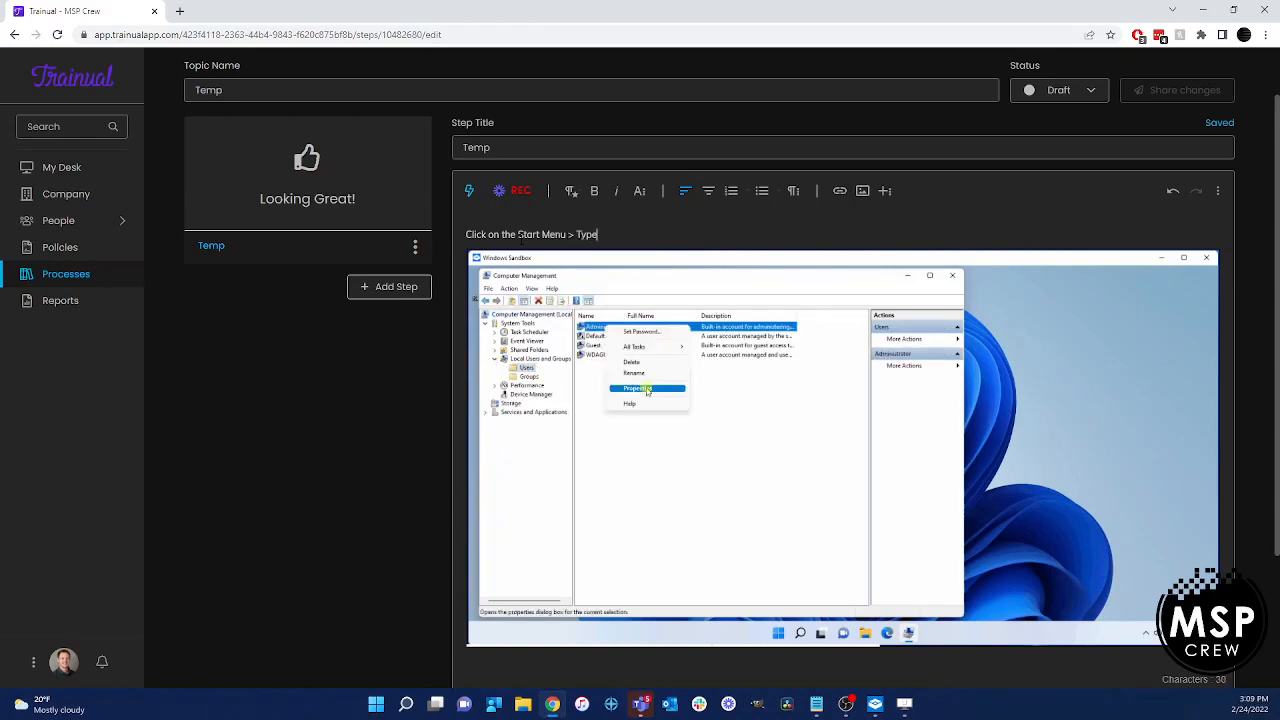
text(Com)
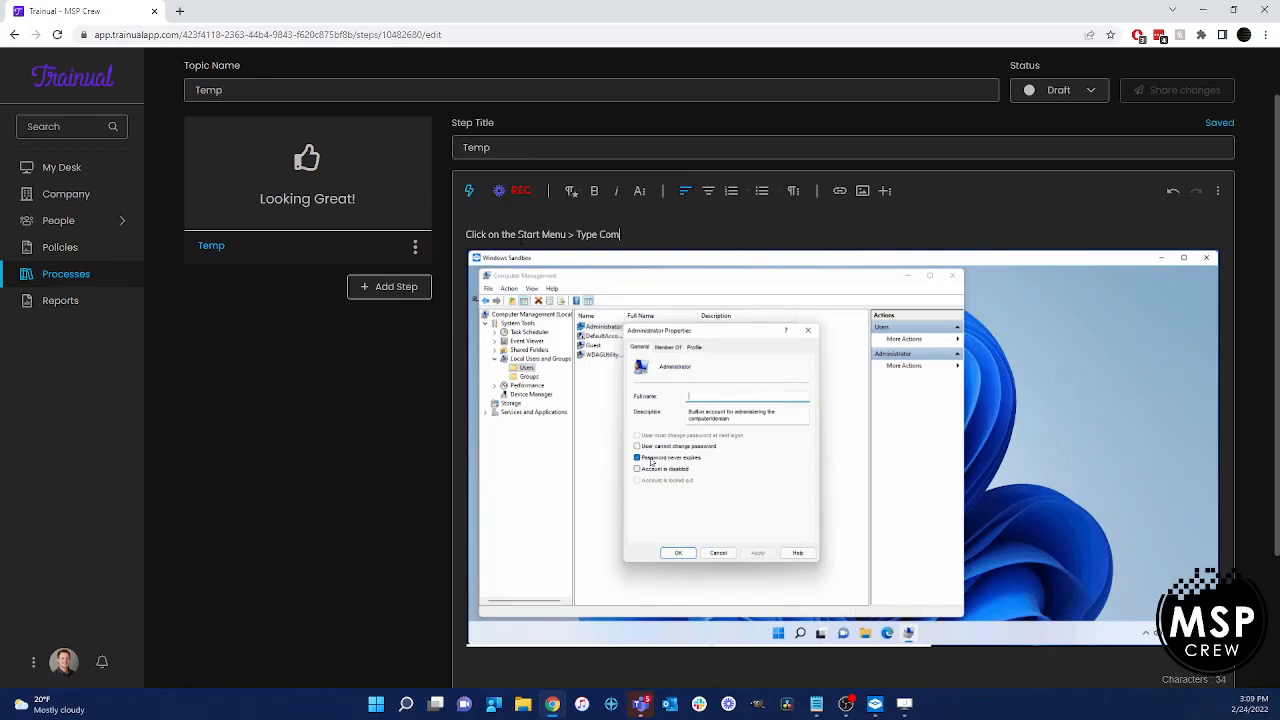
text(puter Management)
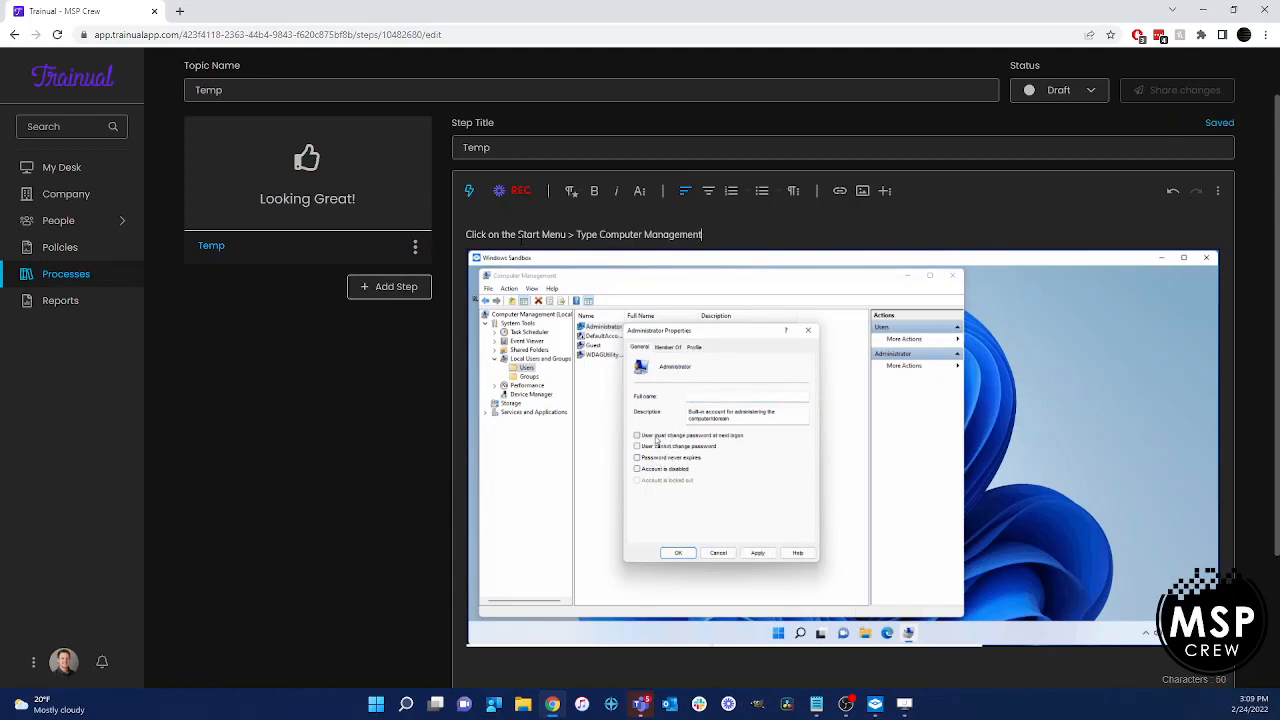
text( > Click)
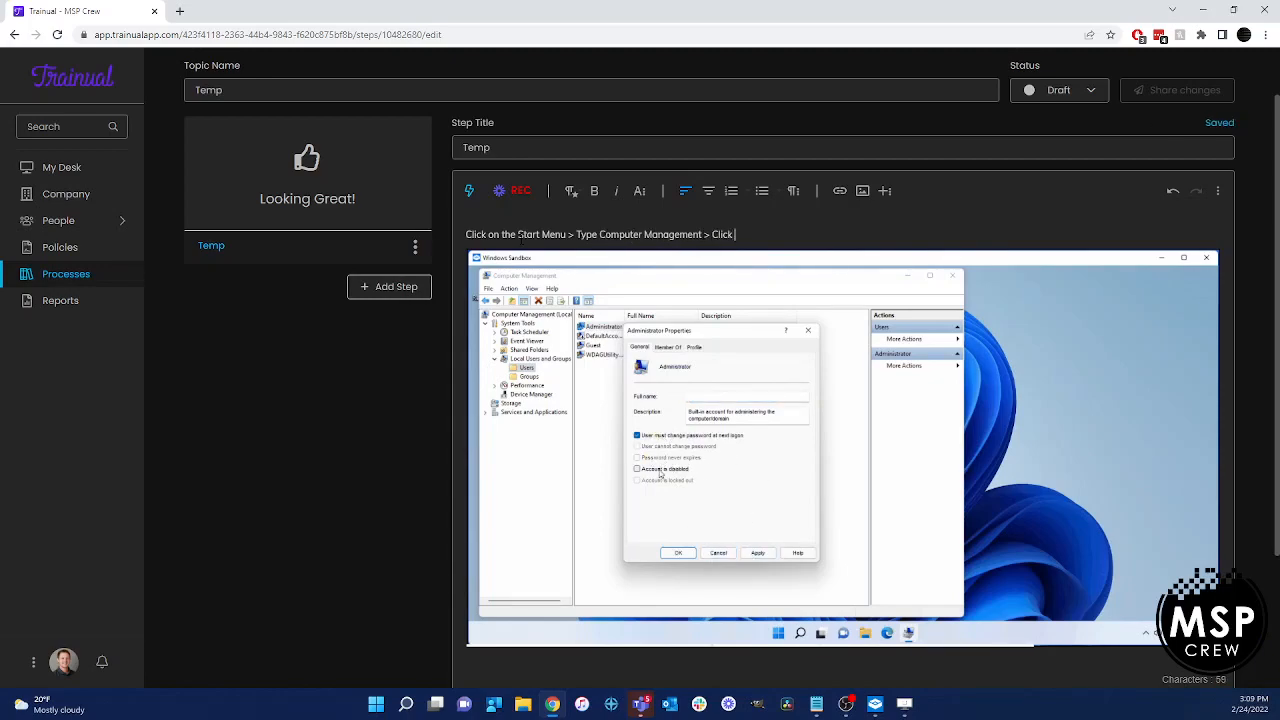
text( on Computer Management)
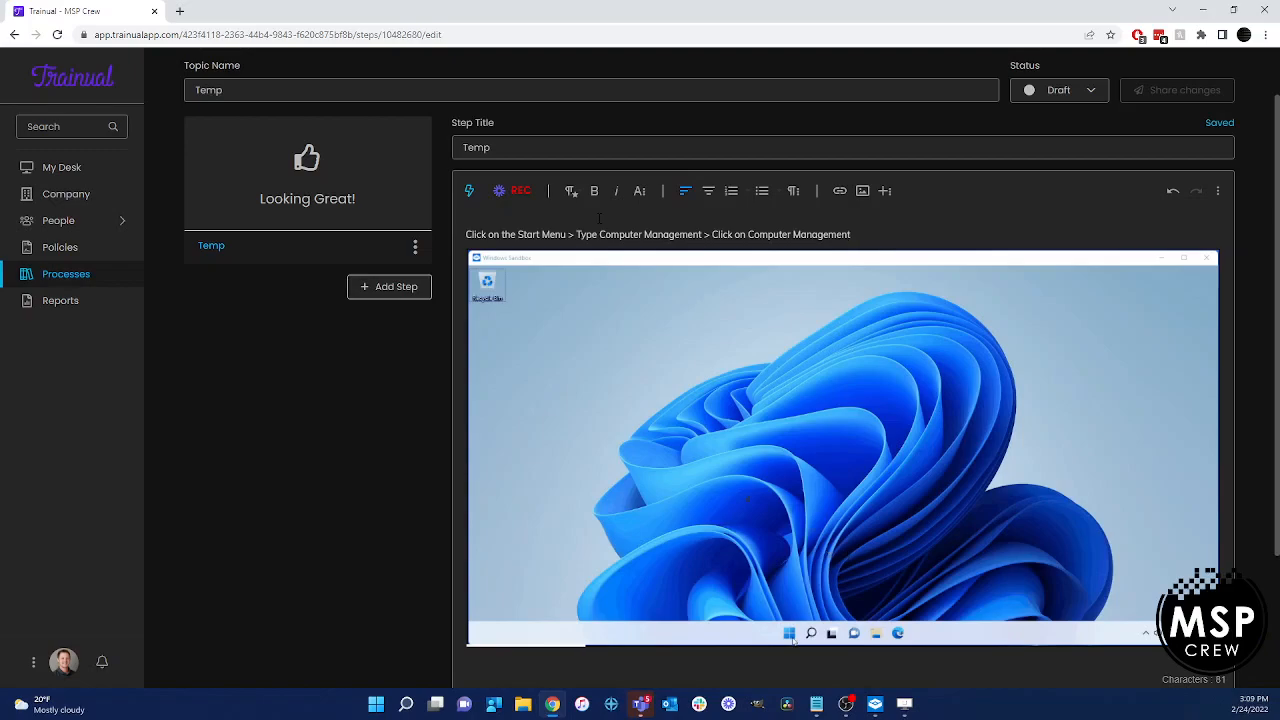
Switch back to ScreenToGif, start a new screen recording over the empty desktop, and stop it after a few seconds.
click(904, 703)
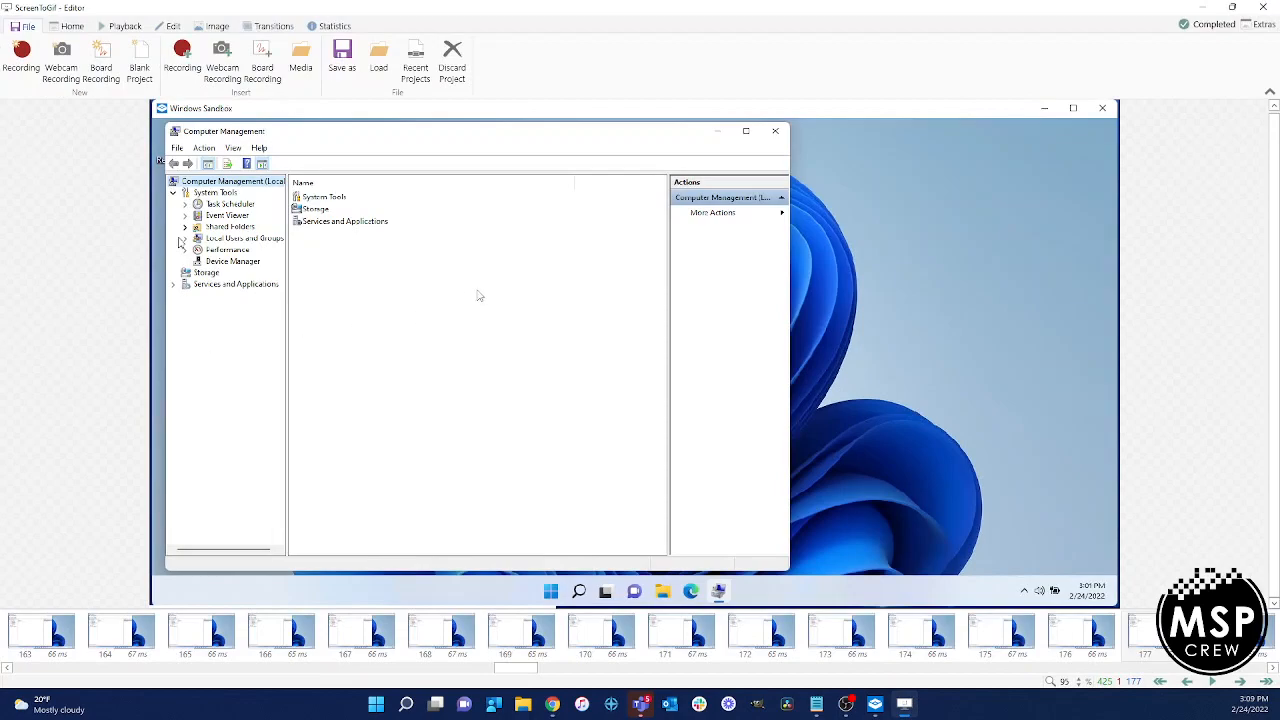
click(21, 58)
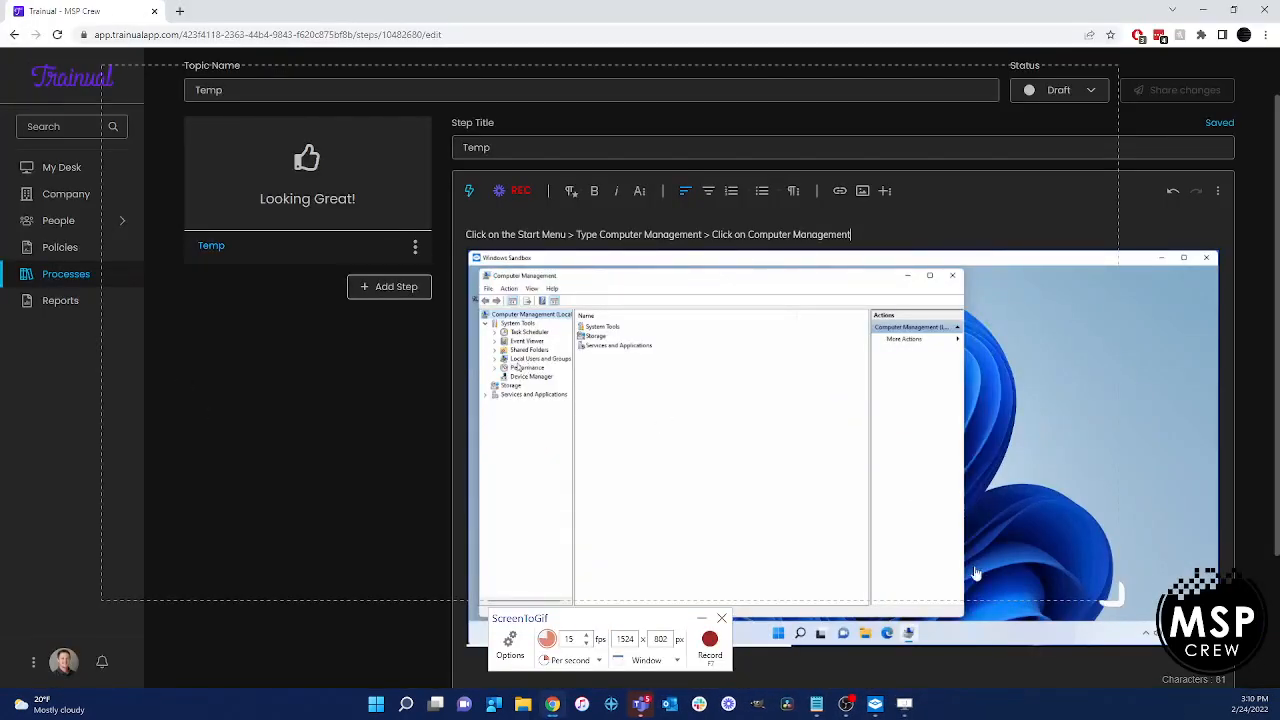
drag(581, 619, 635, 624)
click(1203, 10)
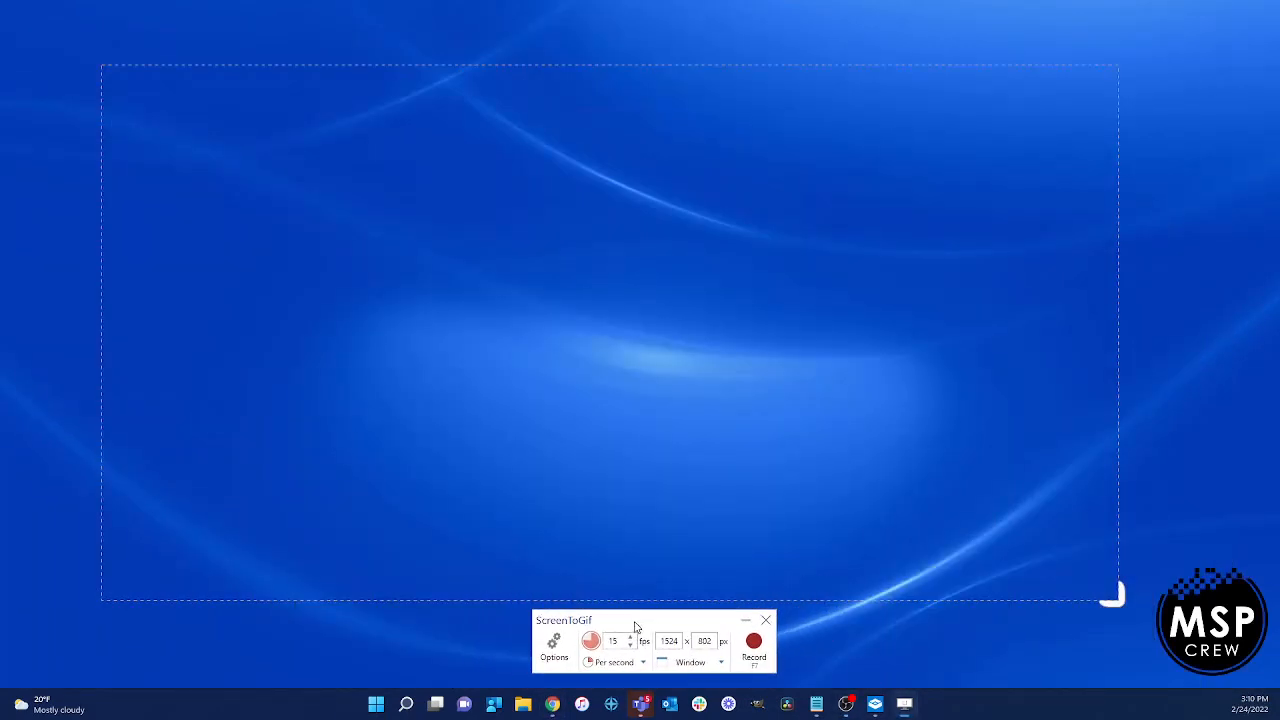
click(751, 648)
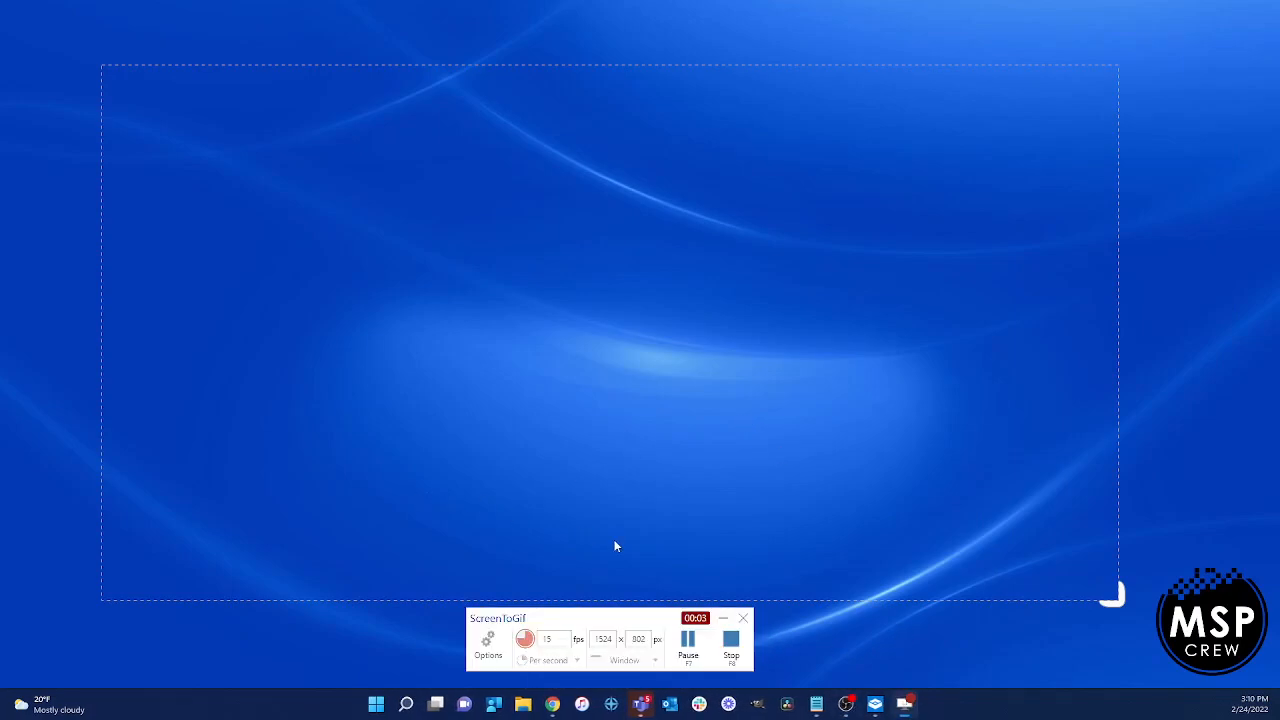
click(731, 643)
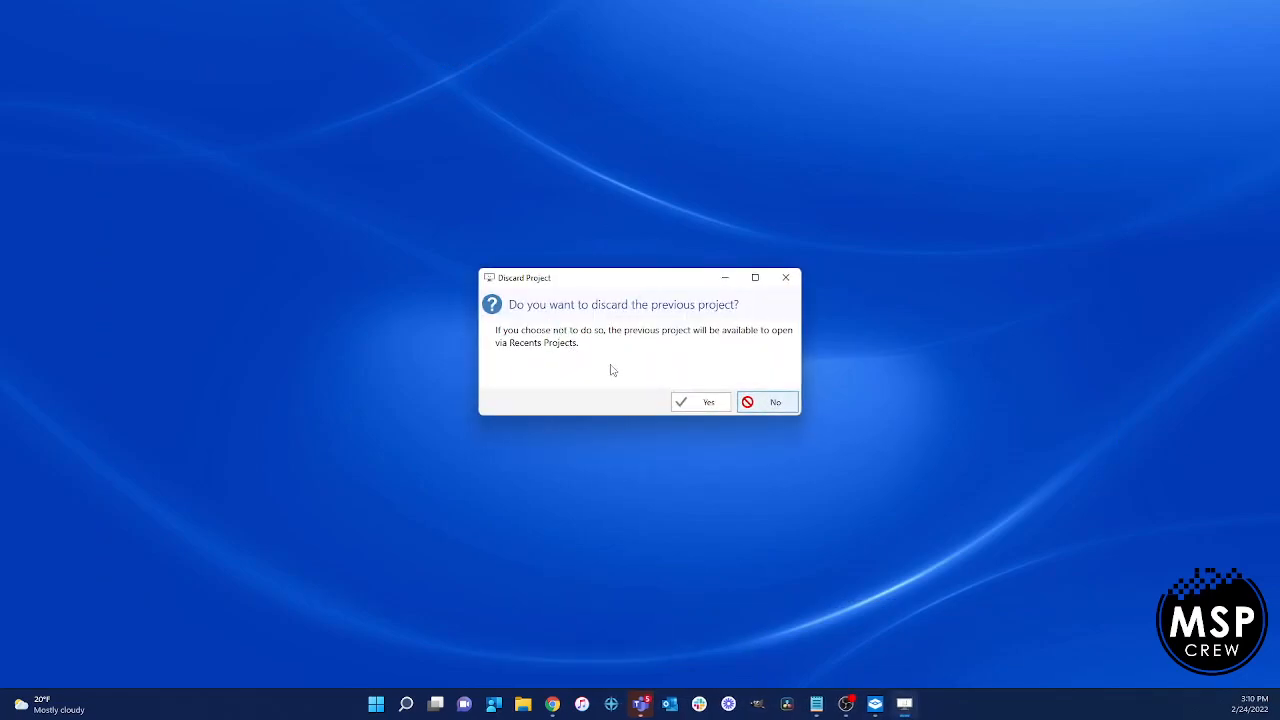
Discard the previous project to load the new desktop recording in the editor.
click(702, 401)
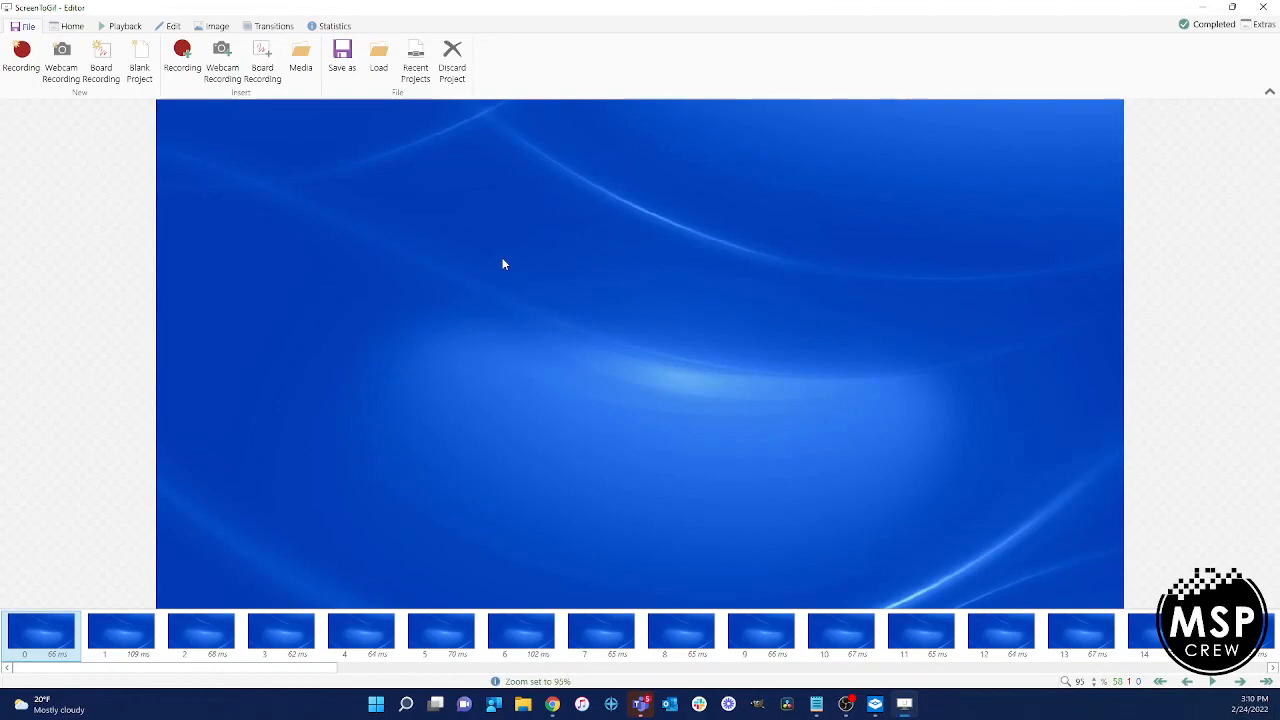
Step forward through the new recording's frames from frame 1 to examine what was captured.
click(137, 630)
key(Right)
key(Right)
key(Right)
key(Right)
key(Right)
key(Right)
key(Right)
key(Right)
key(Right)
key(Right)
key(Right)
key(Right)
key(Right)
key(Right)
key(Right)
key(Right)
key(Right)
key(Right)
key(Right)
key(Right)
key(Right)
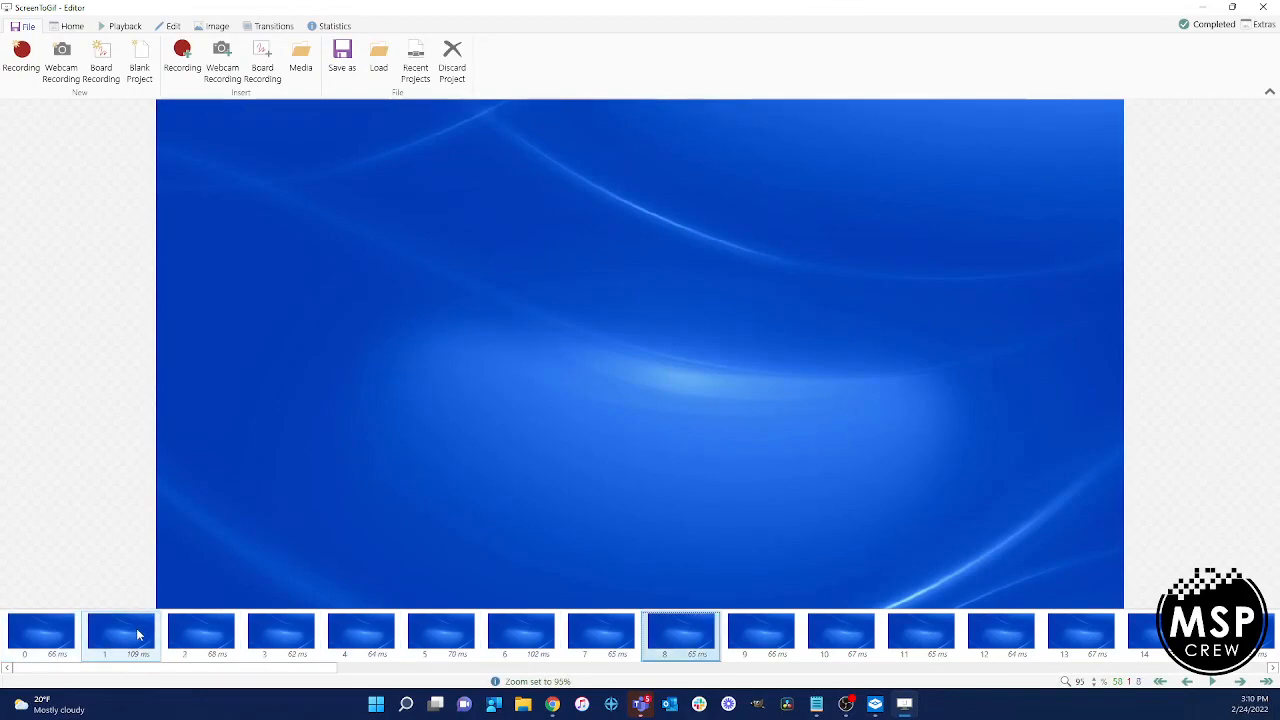
key(Right)
key(Right)
key(Right)
key(Right)
key(Right)
key(Right)
key(Right)
key(Right)
key(Right)
key(Right)
key(Right)
key(Right)
key(Right)
key(Right)
key(Right)
key(Right)
key(Right)
key(Right)
key(Right)
key(Right)
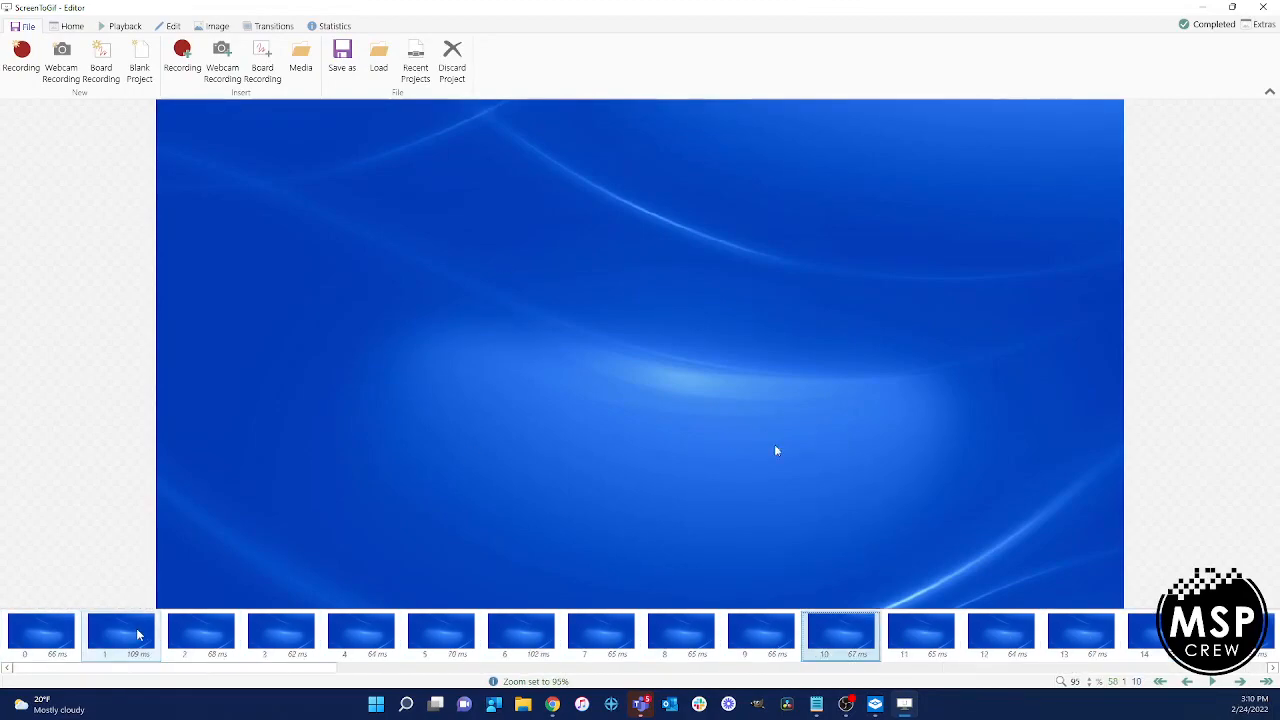
key(Right)
key(Right)
key(Right)
key(Right)
key(Right)
key(Right)
key(Right)
key(Right)
key(Right)
key(Right)
key(Right)
key(Right)
key(Right)
key(Right)
key(Right)
key(Right)
key(Right)
key(Right)
key(Right)
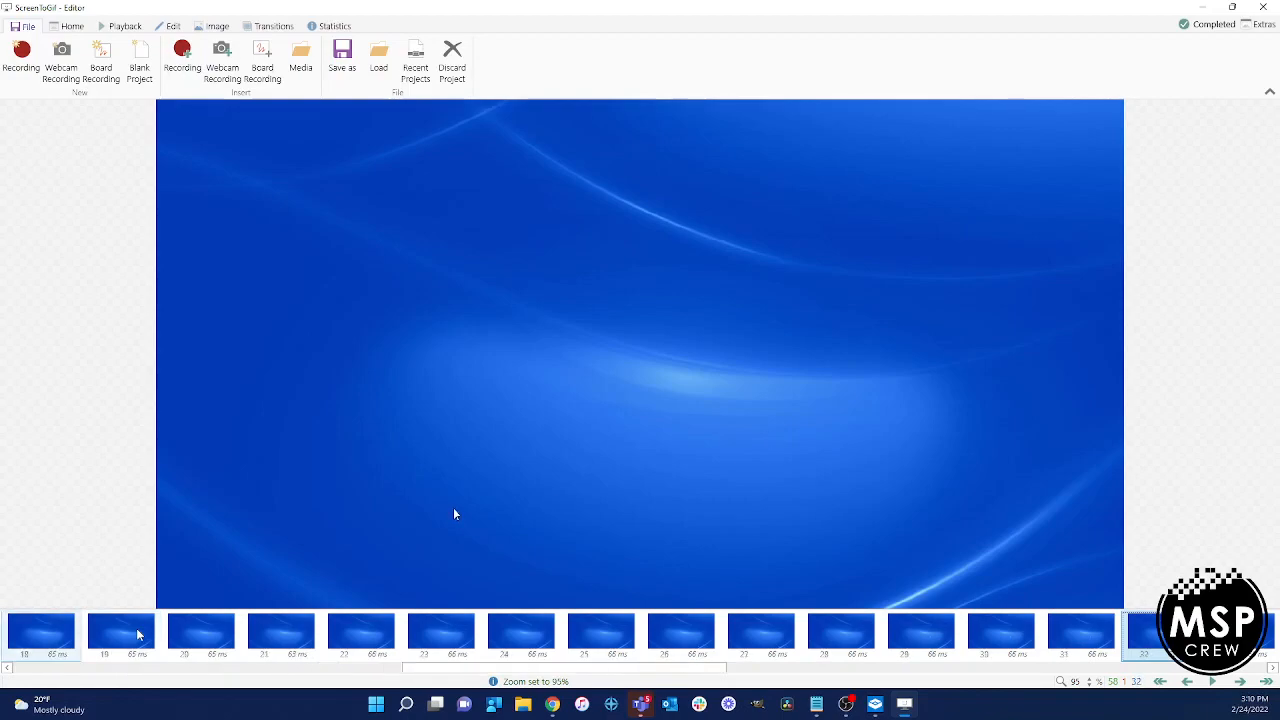
Look over the available transition styles and the image text and overlay tools.
click(260, 27)
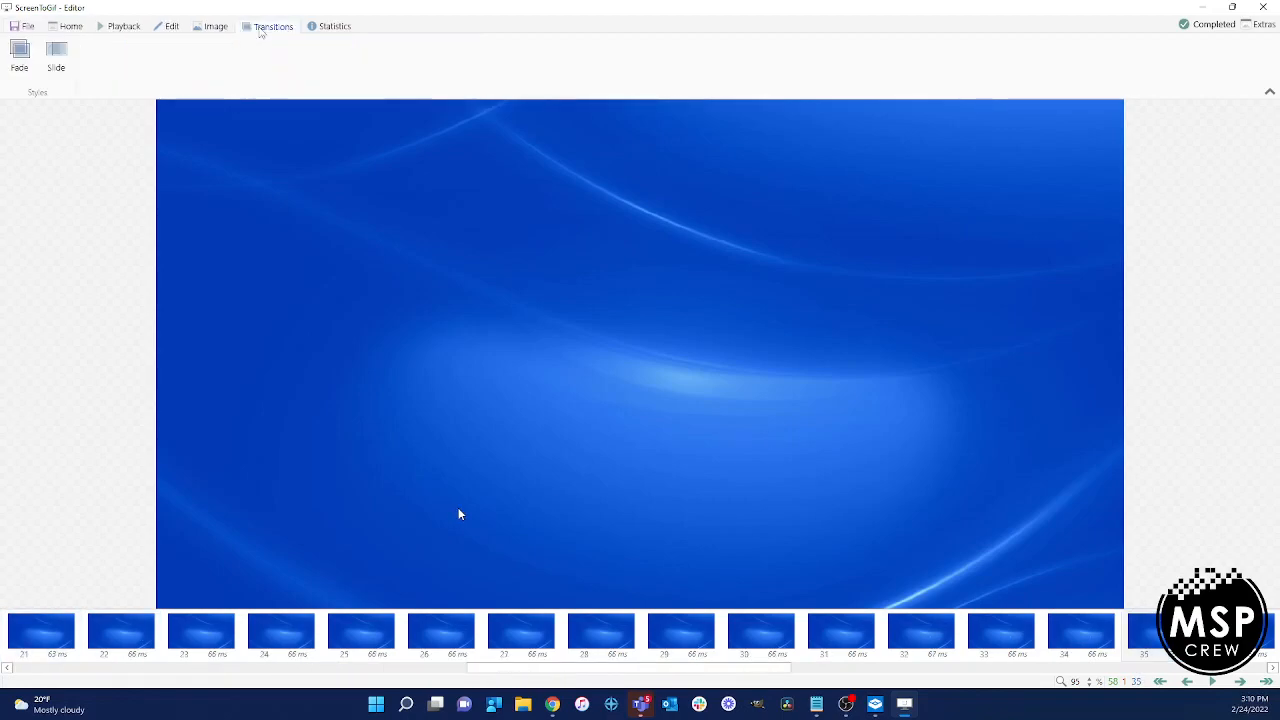
click(206, 28)
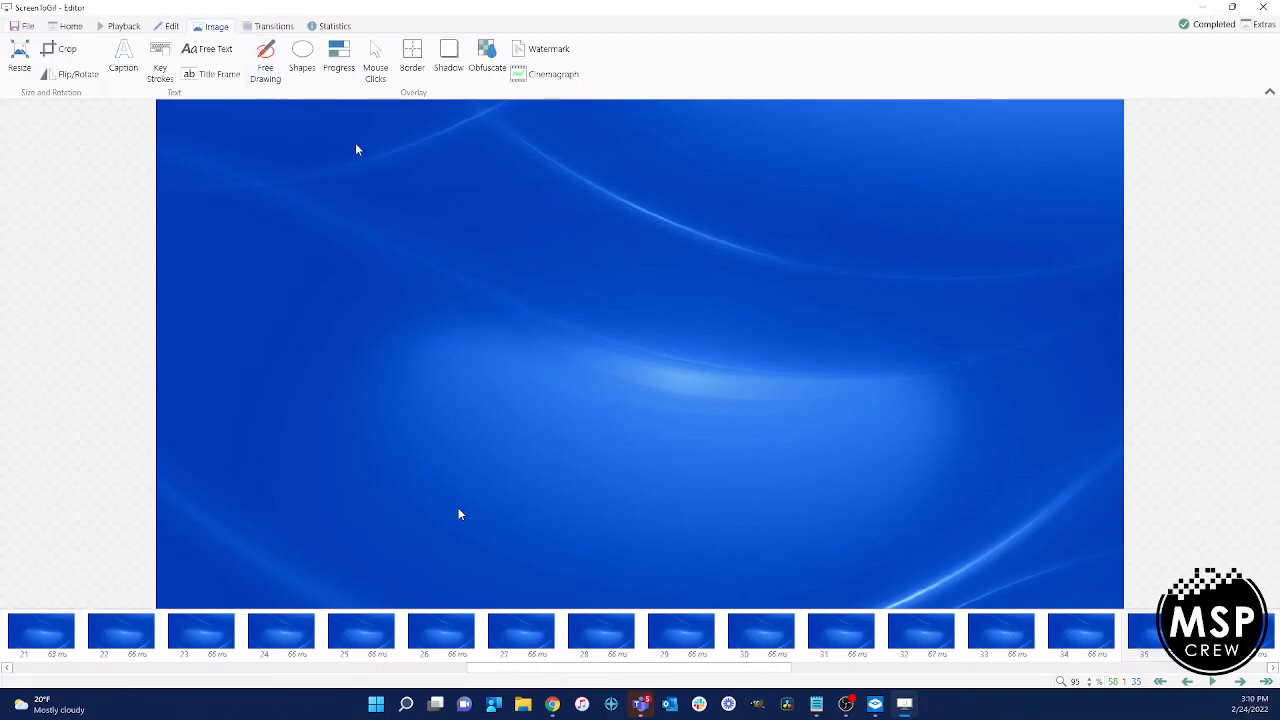